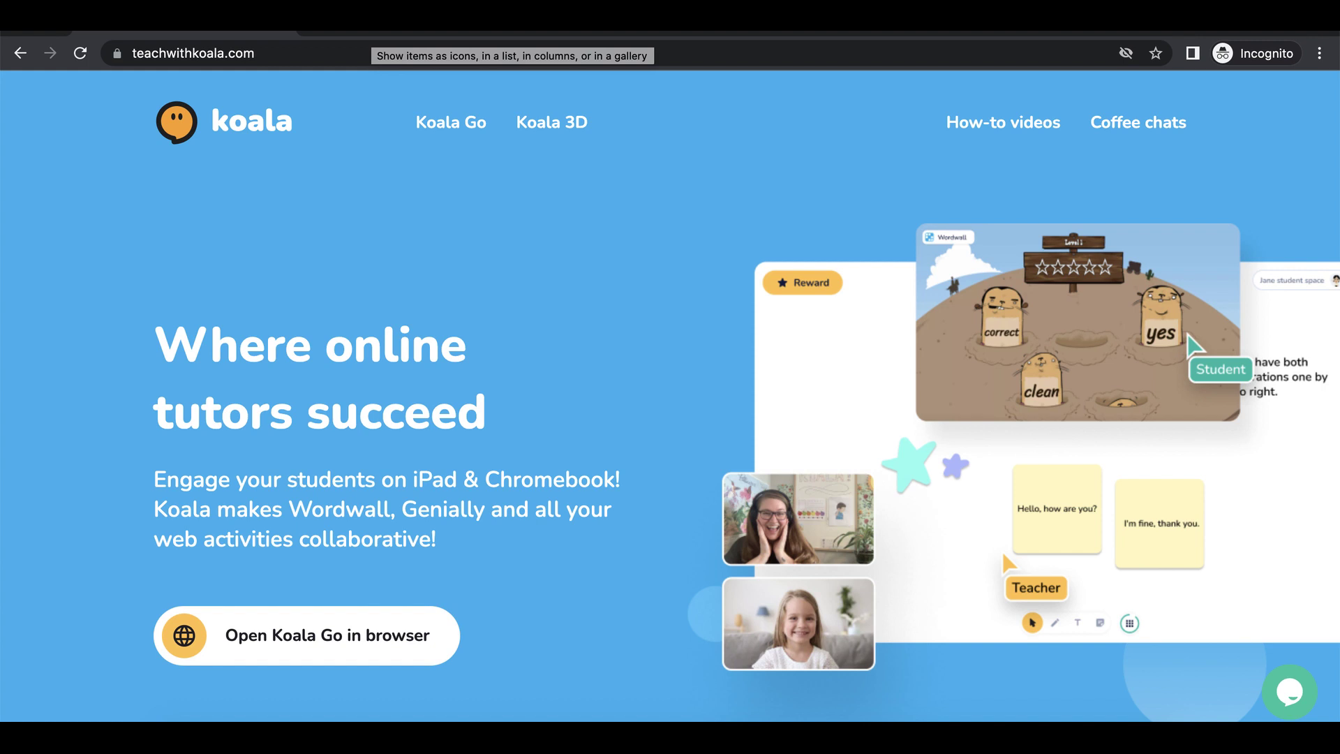
Open Koala Go from the Koala Go menu on teachwithkoala.com
mouse_move(451, 122)
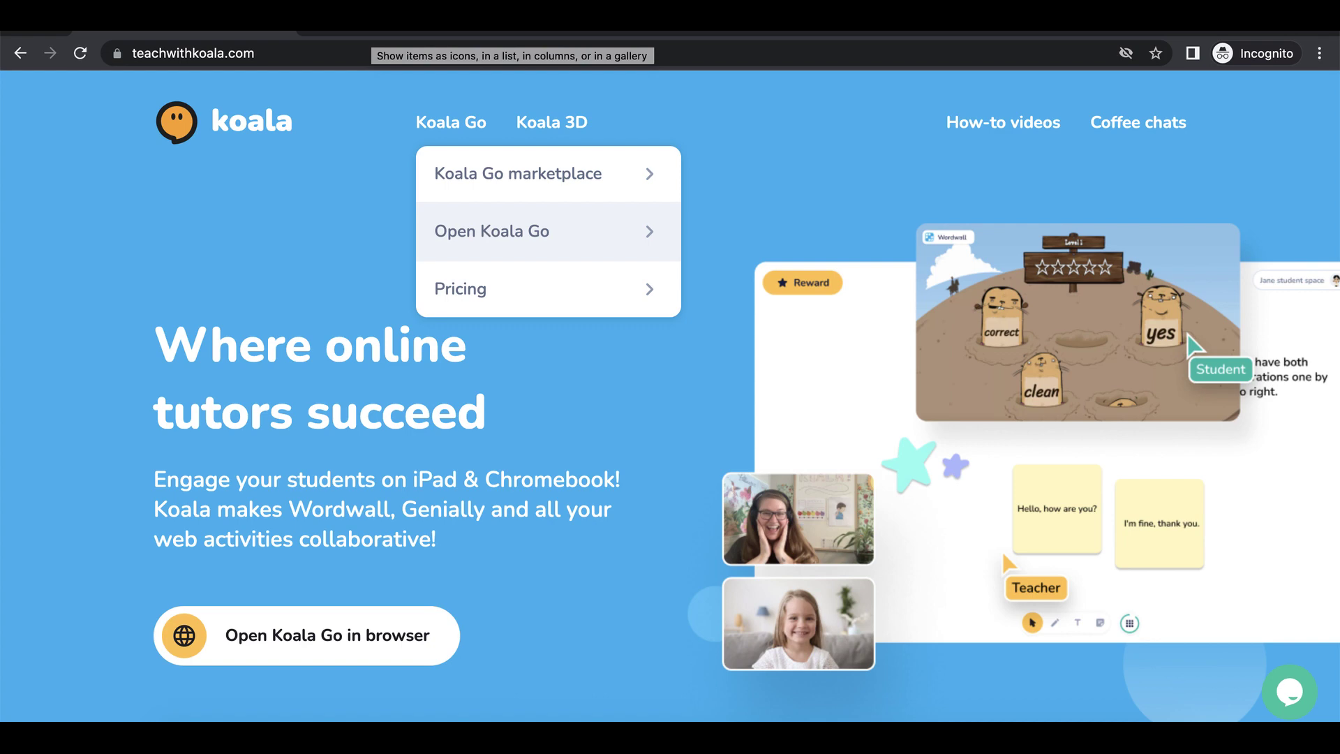
left_click(492, 231)
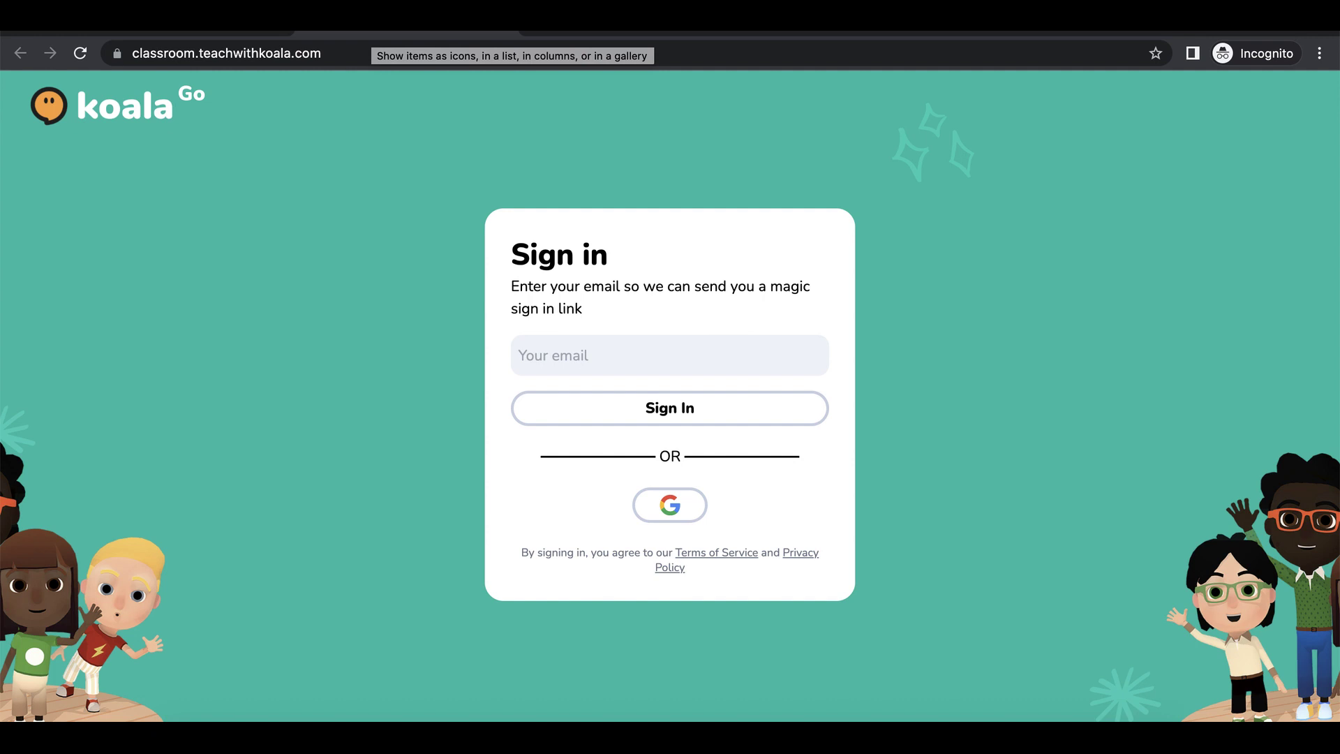
Request a magic sign-in link with the teacher's email and reach the whiteboard's Text tool
left_click(670, 356)
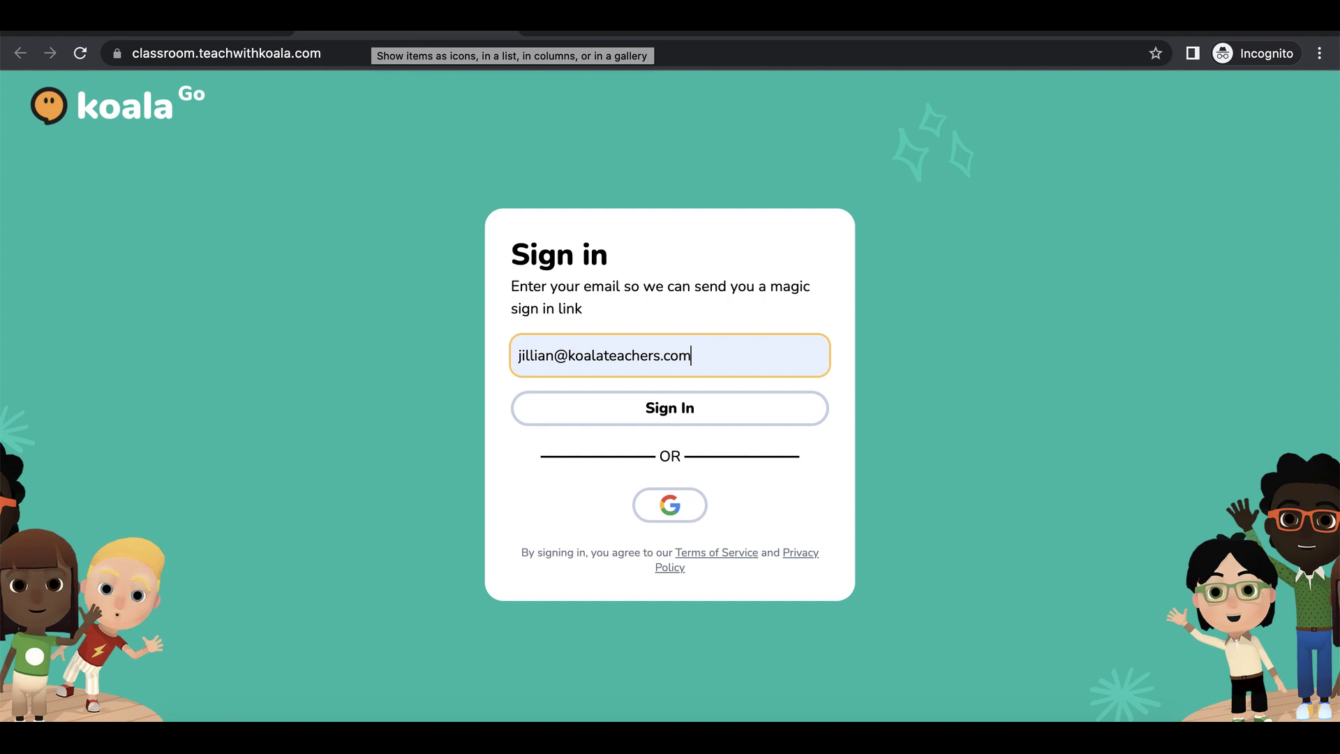
key("Return")
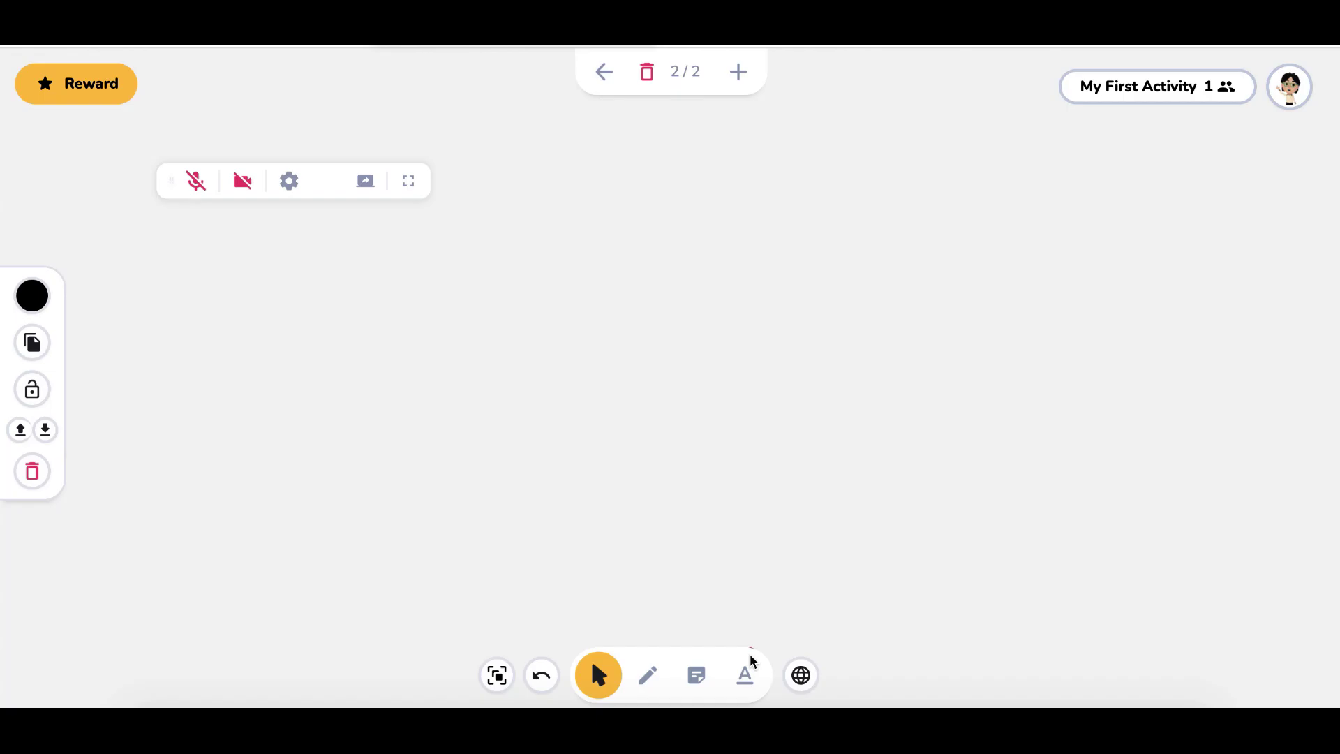
left_click(745, 674)
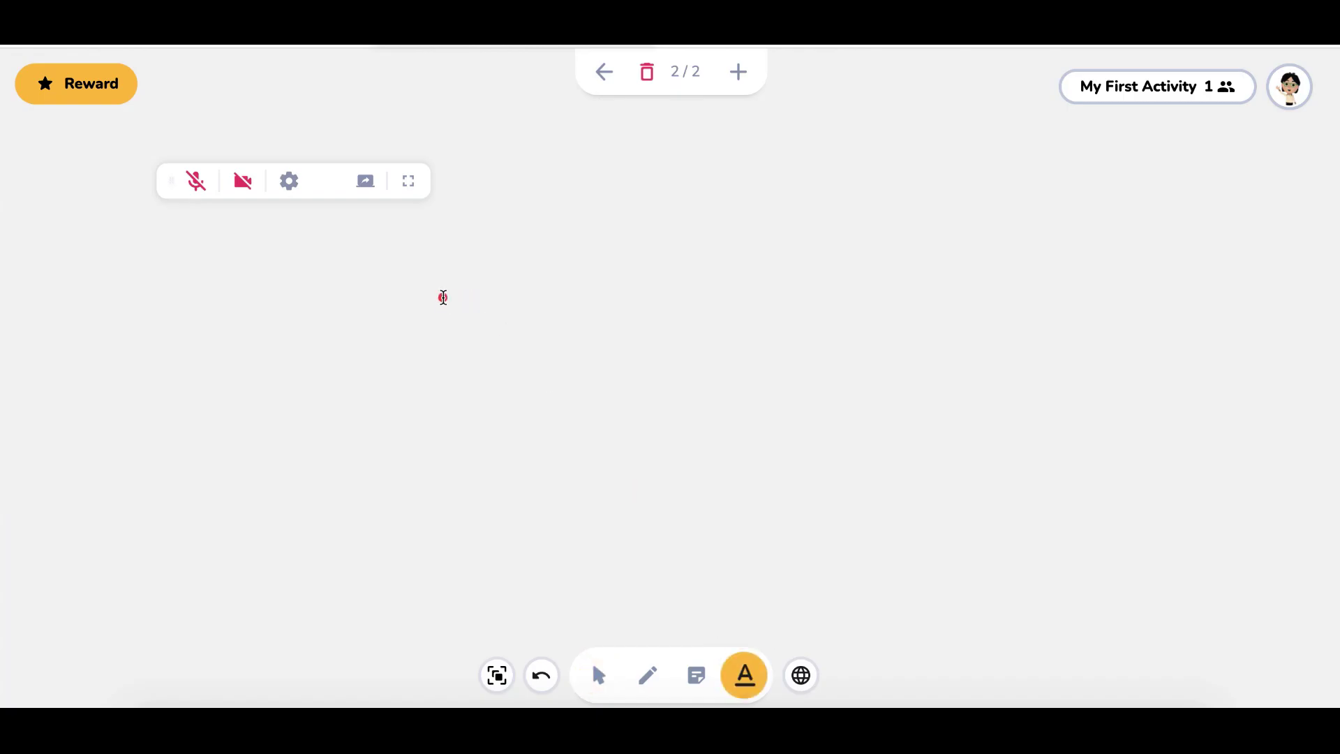
Write 'Hello' on page 2, fixing the 'Hw' typo, then deselect the text box
key("Escape")
type("H")
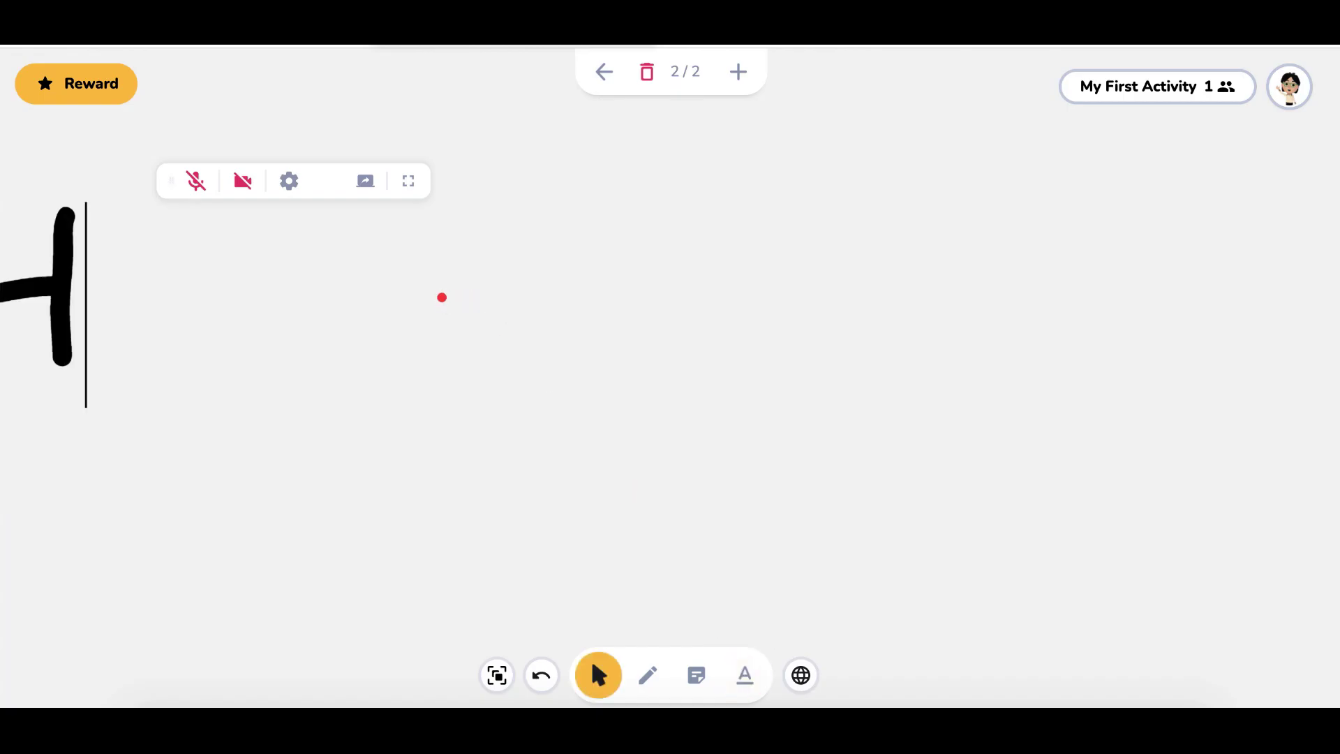
type("wl")
key("BackSpace")
key("BackSpace")
type("e")
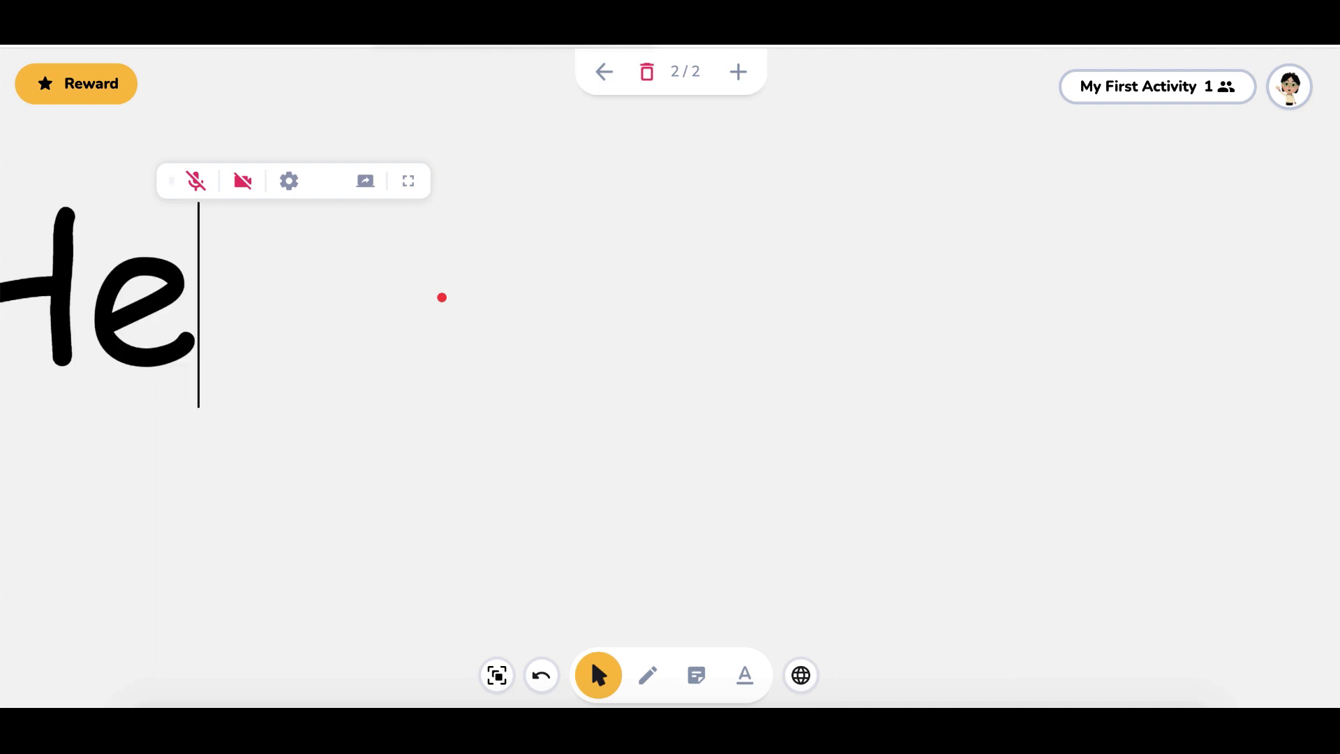
type("llo")
left_click_drag(449, 385, 401, 320)
left_click(201, 305)
left_click(493, 419)
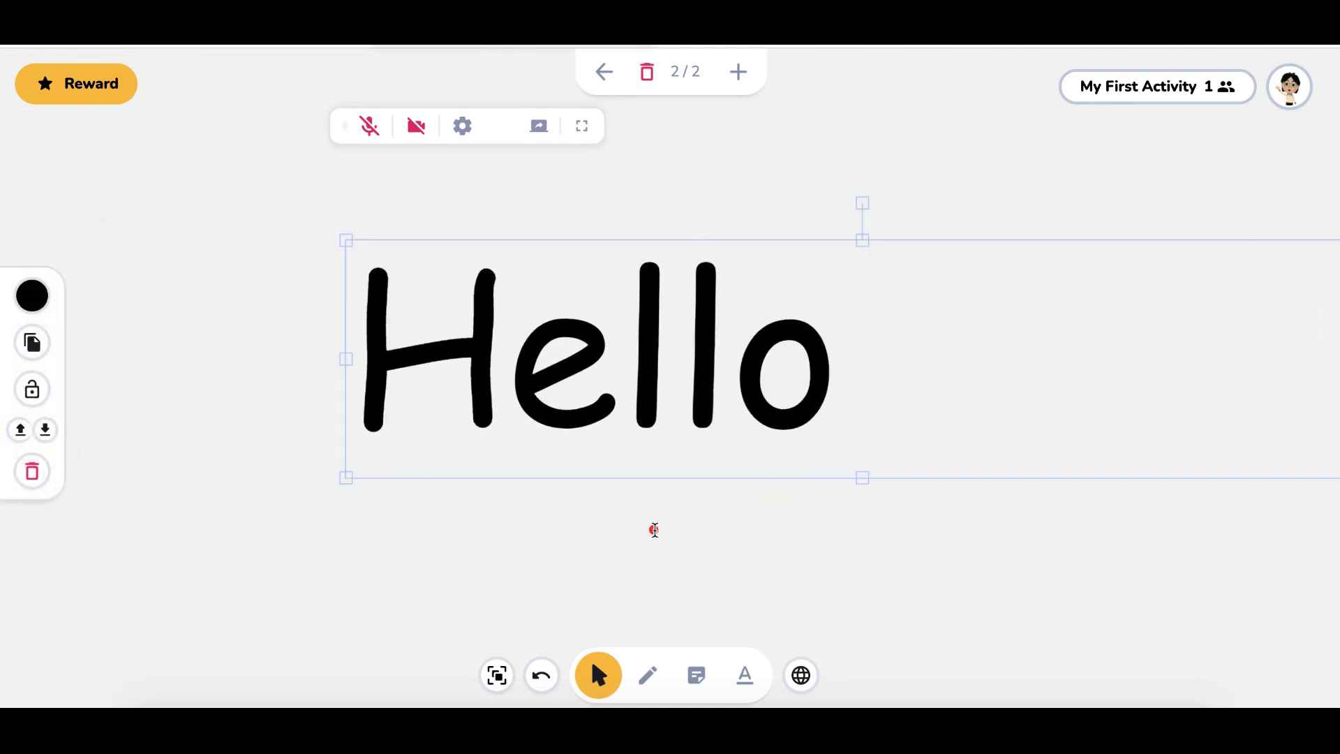
left_click(655, 530)
left_click(651, 675)
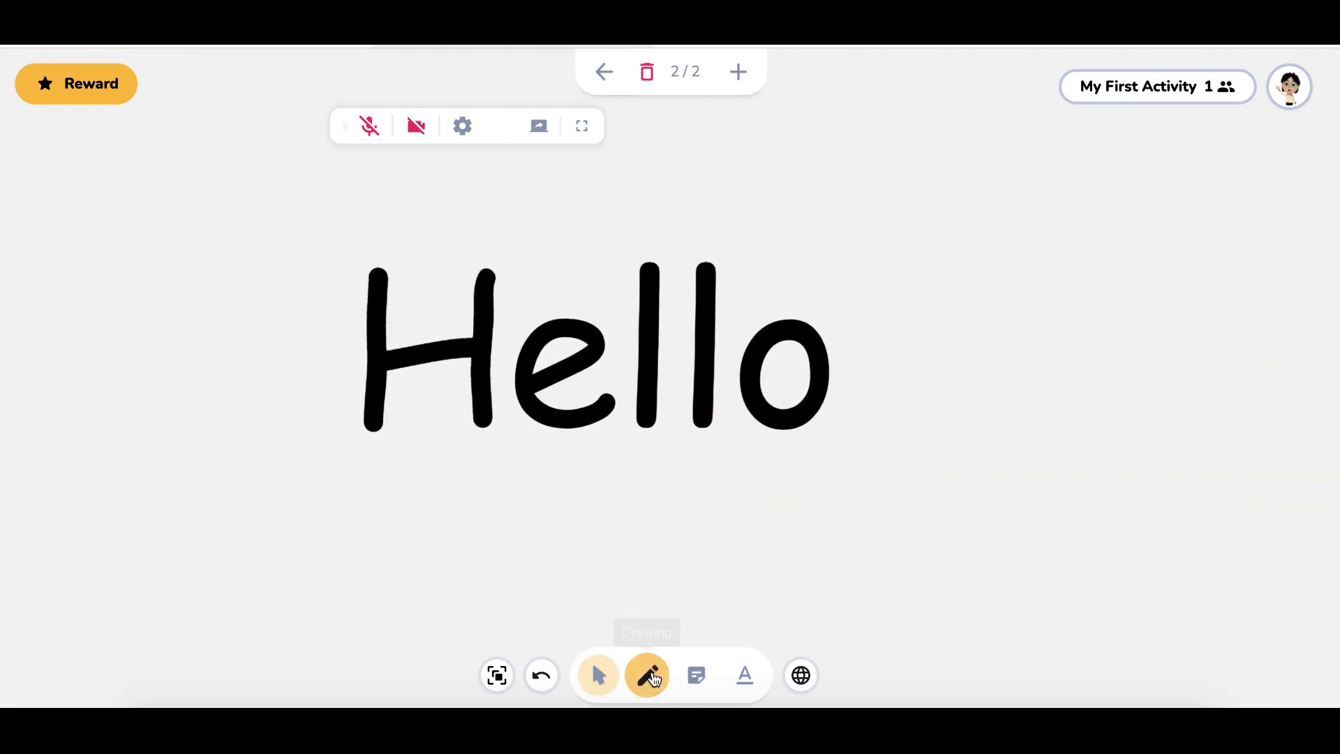
Draw a thick pink heart left of Hello and a thinner pink heart below it
left_click(649, 676)
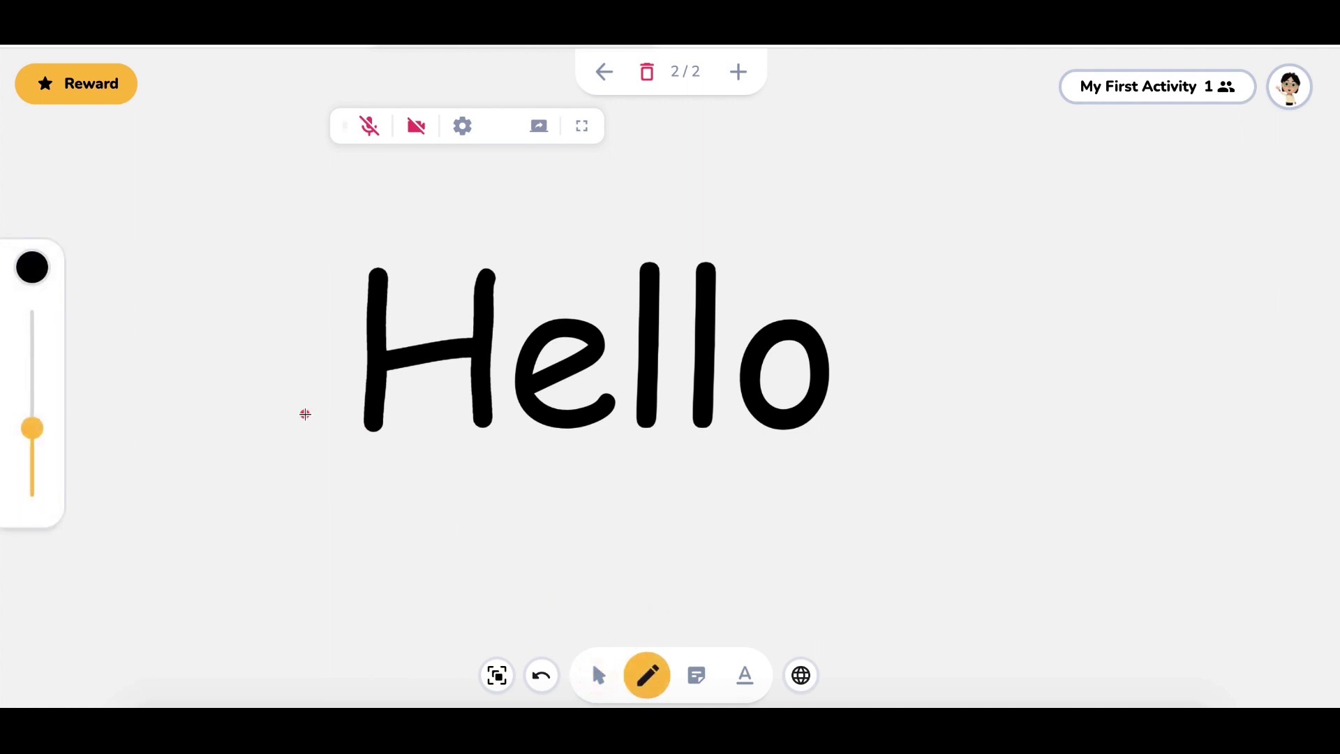
left_click(33, 267)
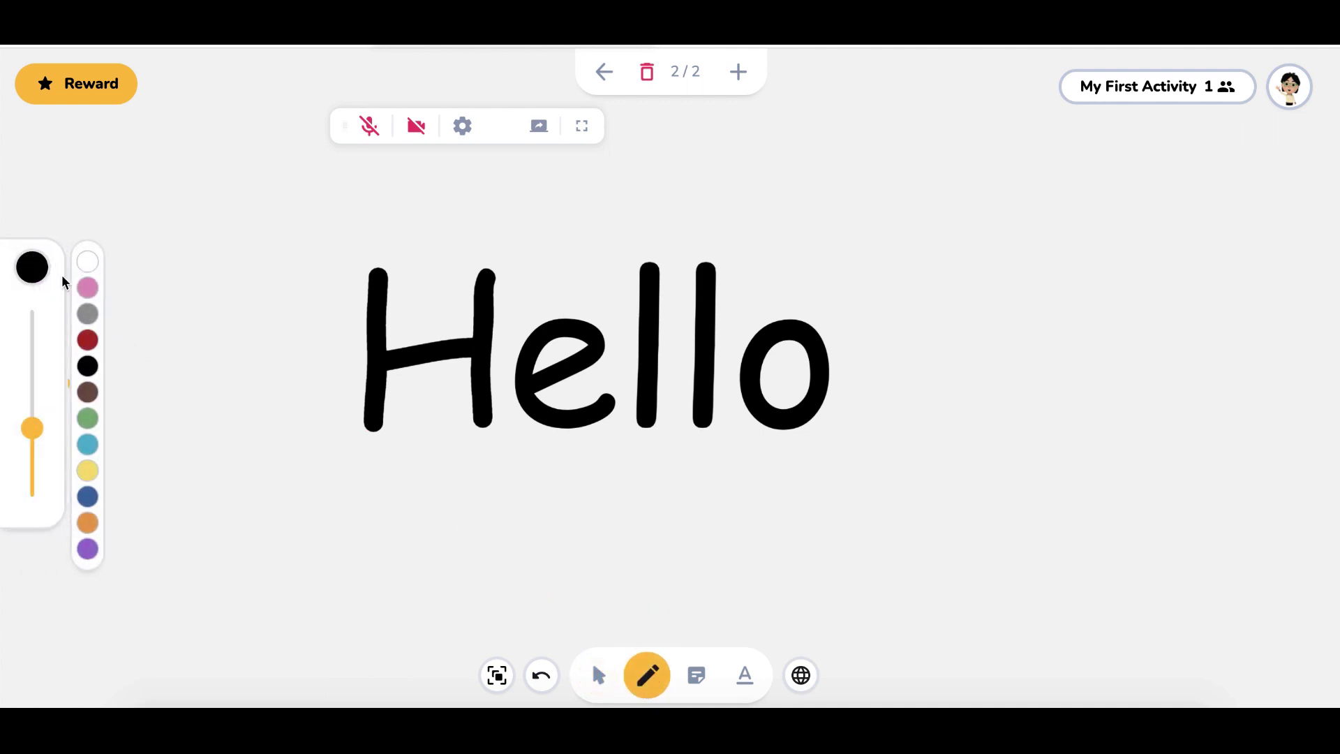
left_click(87, 288)
mouse_move(213, 290)
left_mouse_down()
mouse_move(134, 294)
mouse_move(210, 370)
mouse_move(281, 295)
mouse_move(236, 272)
mouse_move(225, 287)
left_mouse_up()
left_click_drag(31, 427, 37, 481)
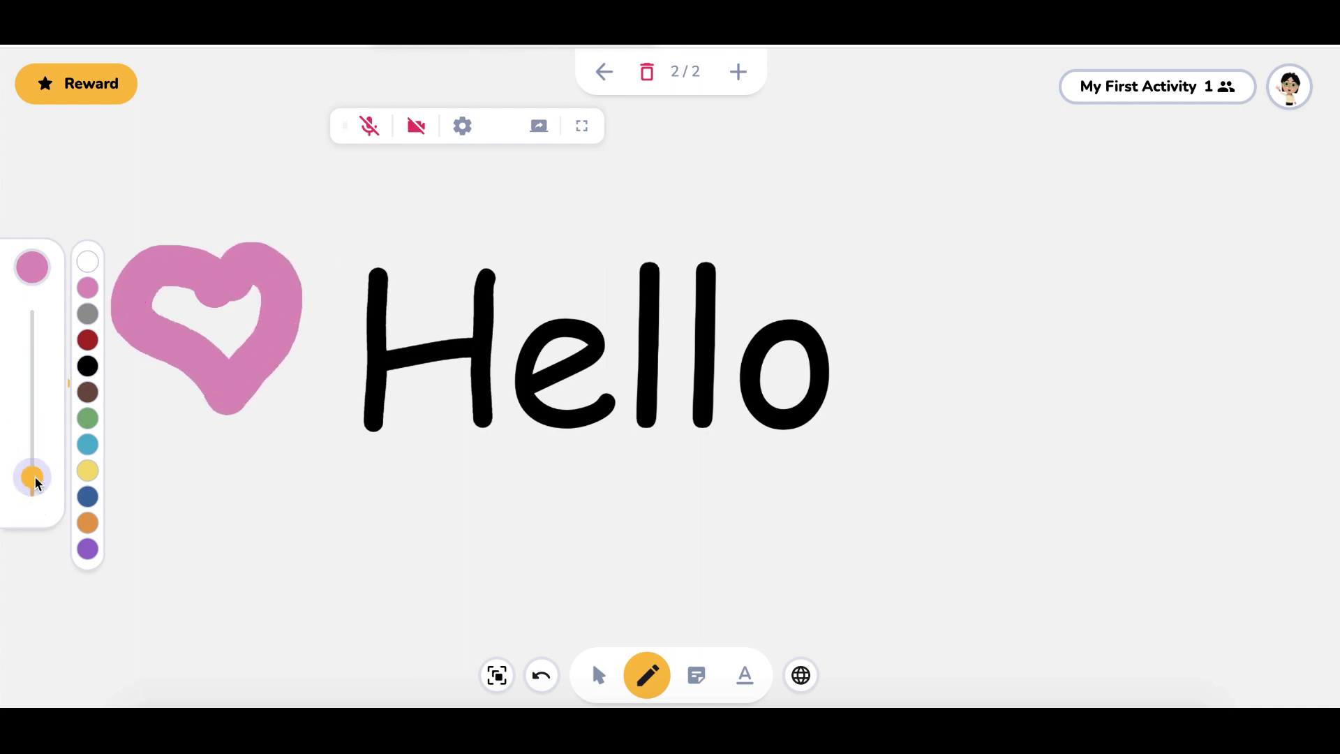
mouse_move(276, 508)
left_mouse_down()
mouse_move(209, 499)
mouse_move(308, 599)
mouse_move(277, 499)
left_mouse_up()
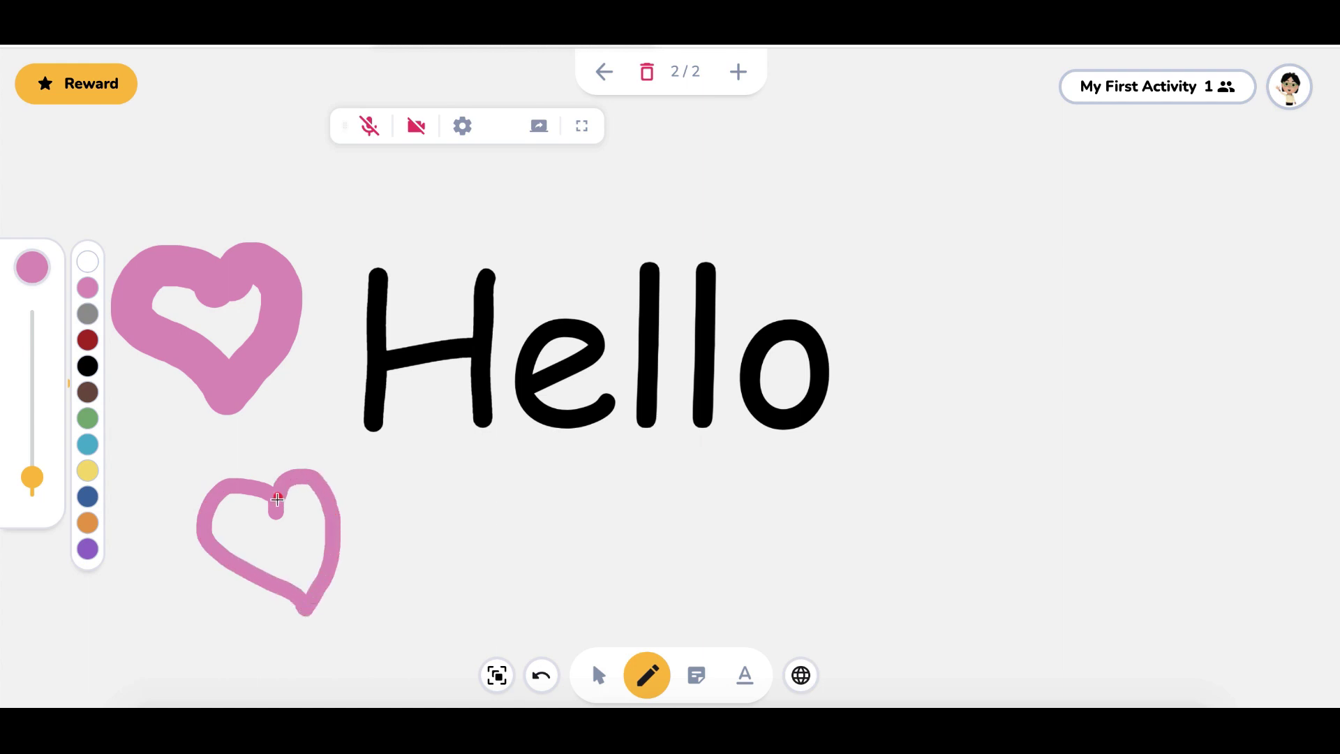
Draw a thin dark red heart right of Hello, then undo it
left_click_drag(31, 478, 32, 497)
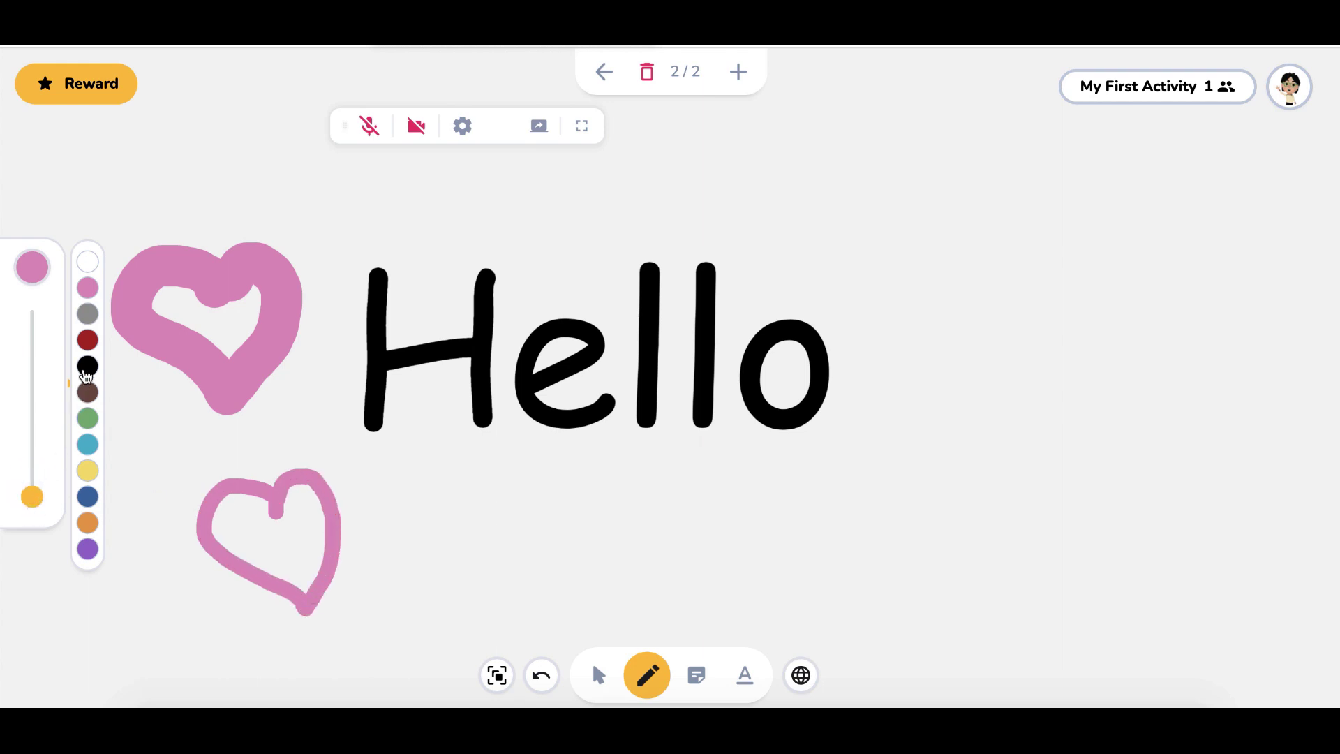
left_click(88, 339)
mouse_move(1015, 297)
left_mouse_down()
mouse_move(1000, 466)
mouse_move(1067, 237)
left_mouse_up()
left_click(598, 675)
left_click(542, 676)
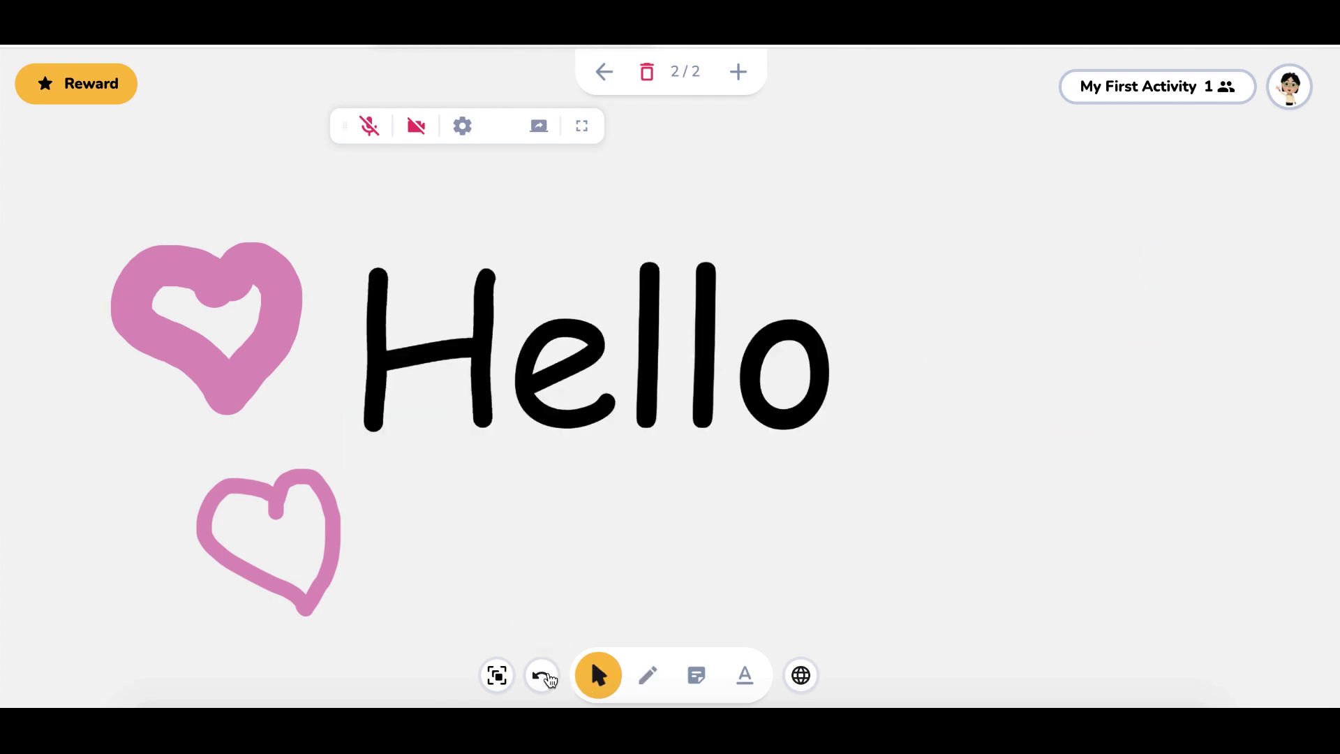
Undo both pink hearts and the latest edits to Hello
left_click(543, 676)
left_click(543, 676)
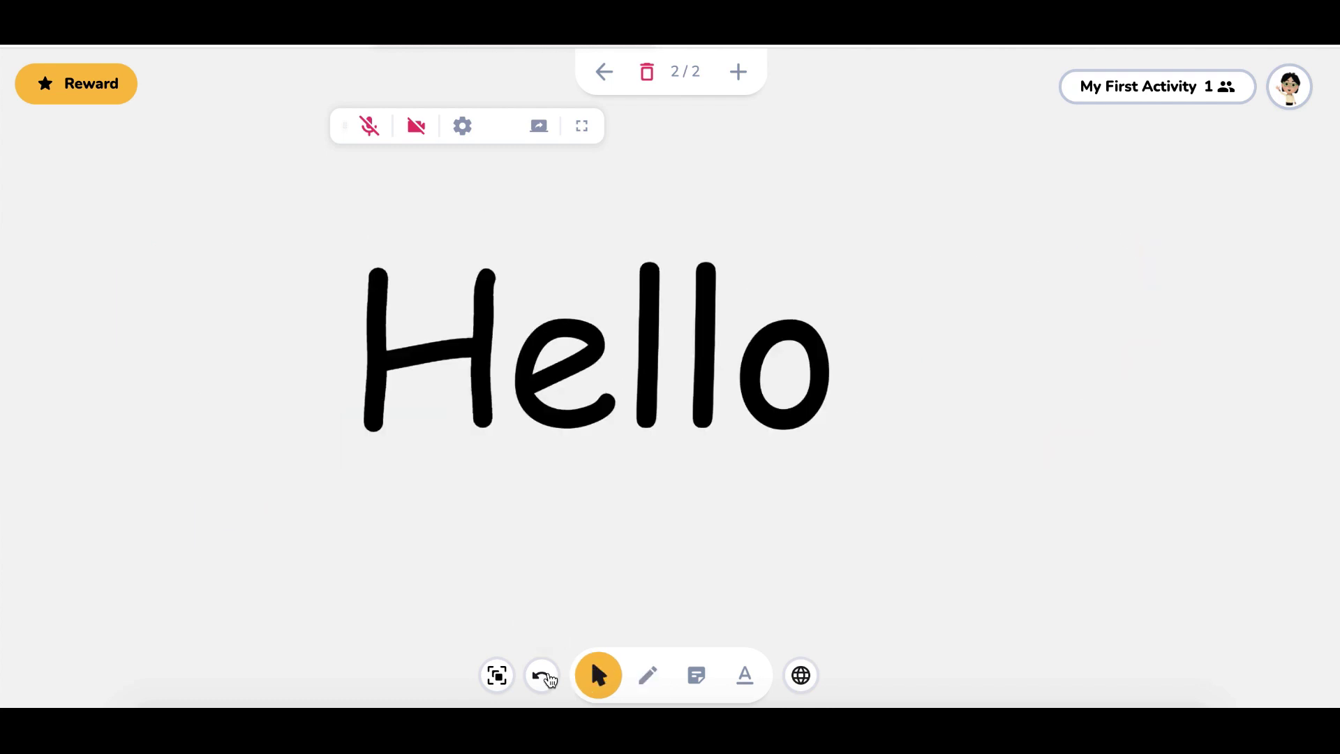
left_click(543, 675)
left_click(543, 676)
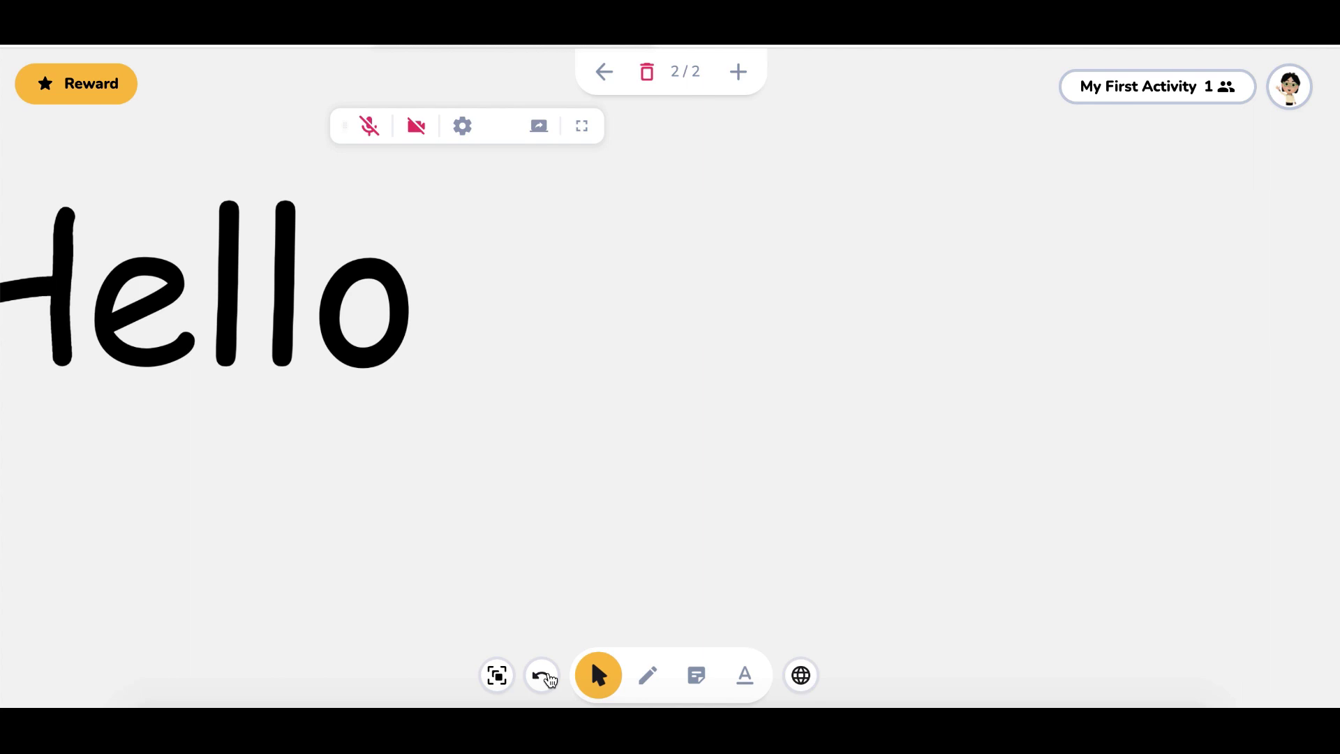
Undo Hello's remaining letters and try the shared browser, which reports an expired trial
left_click(548, 675)
left_click(548, 676)
left_click(548, 676)
left_click(548, 675)
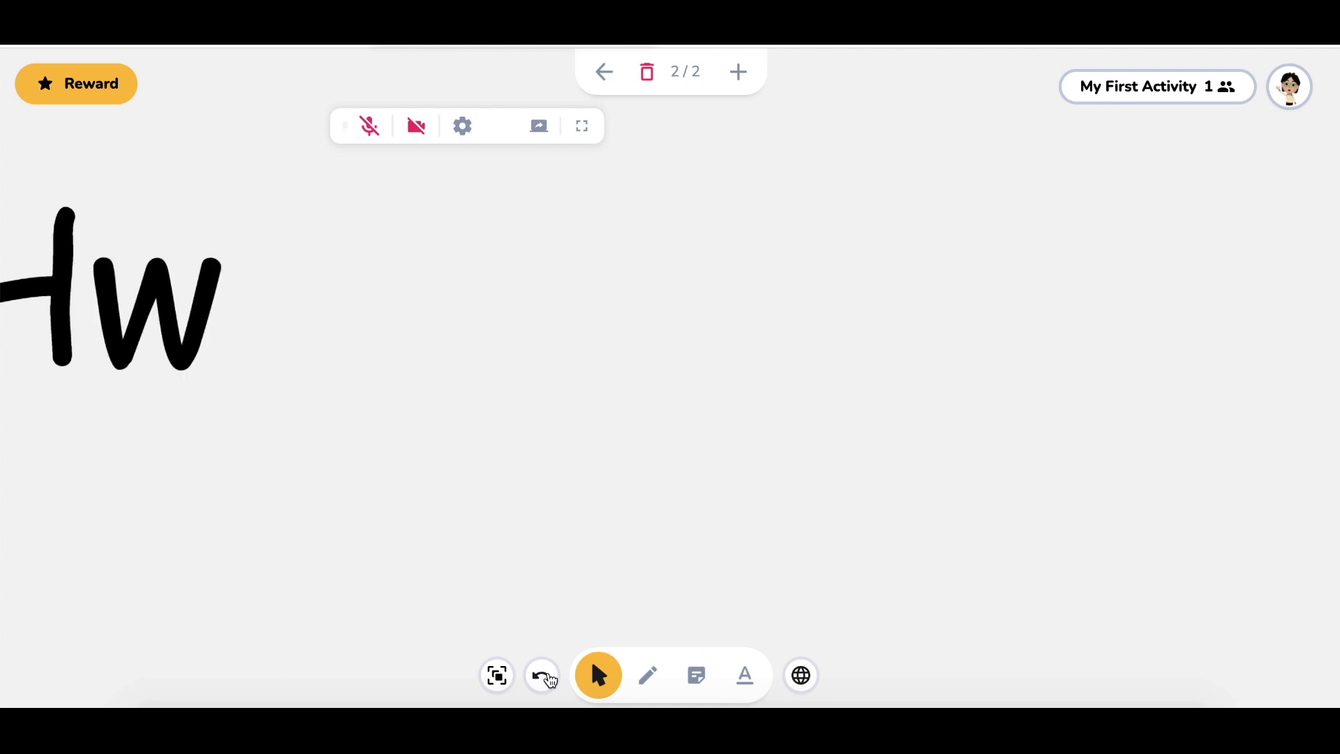
left_click(548, 675)
left_click(801, 675)
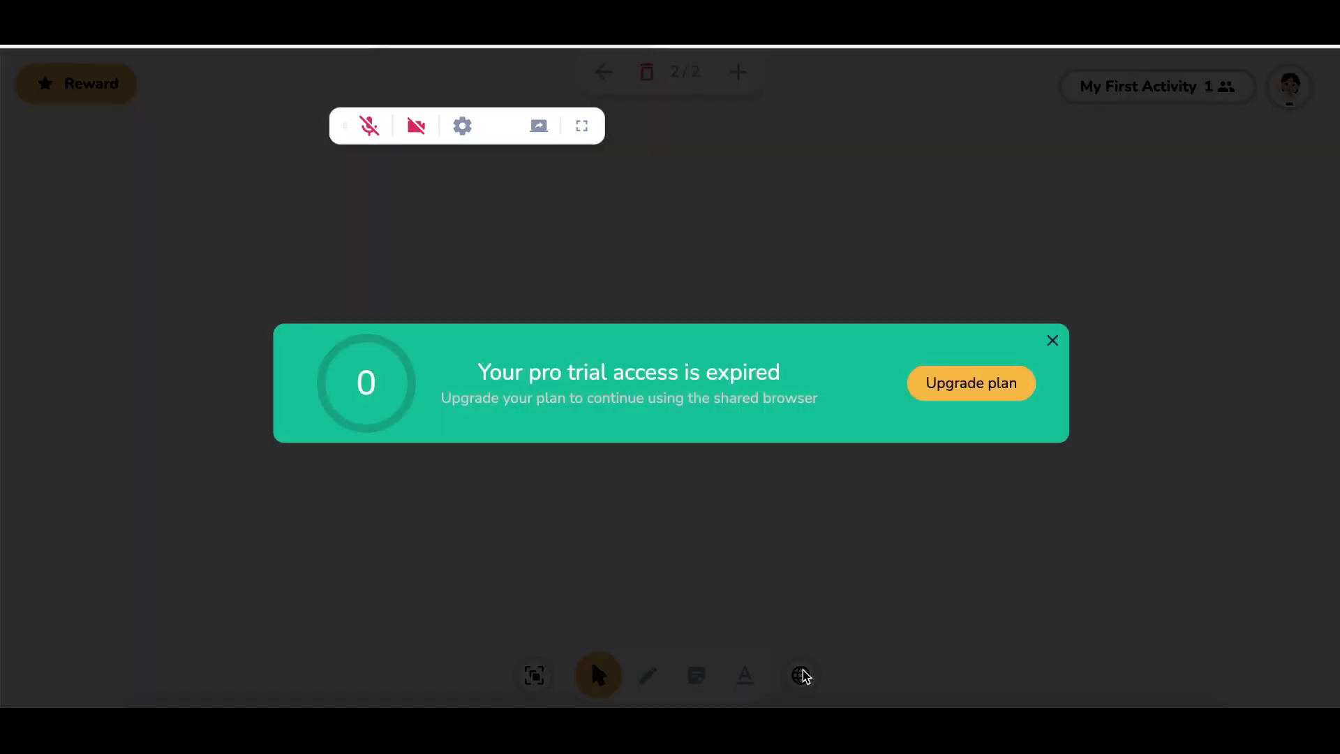
Dismiss the expired-trial notice and award the class five reward stars
left_click(1052, 340)
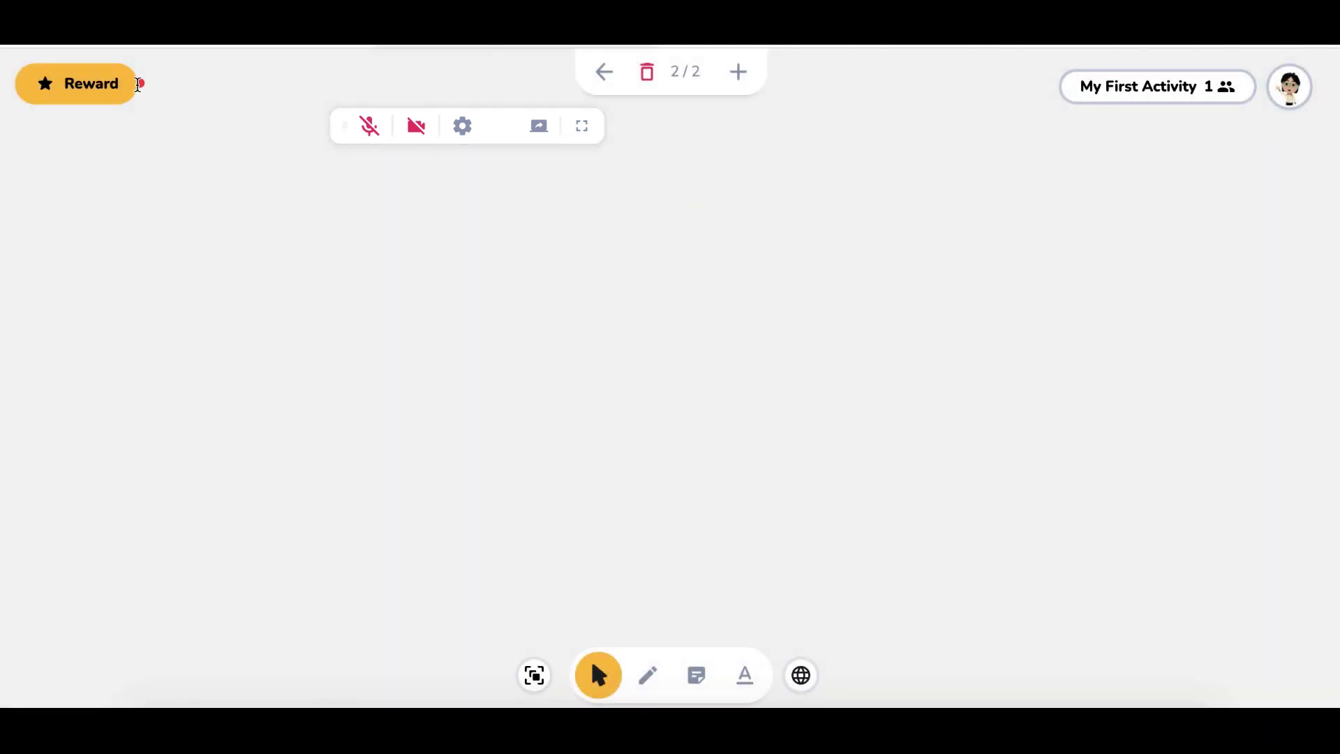
left_click(104, 92)
left_click(105, 95)
left_click(104, 94)
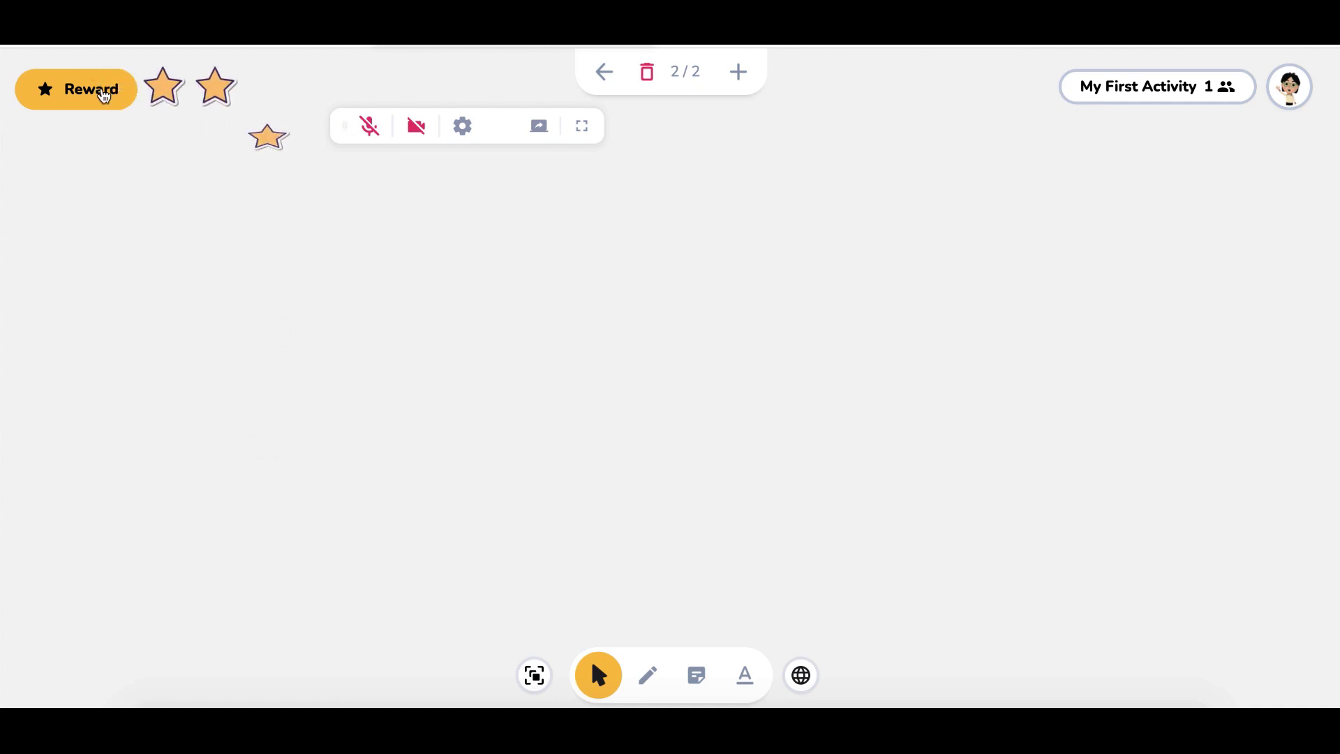
left_click(105, 94)
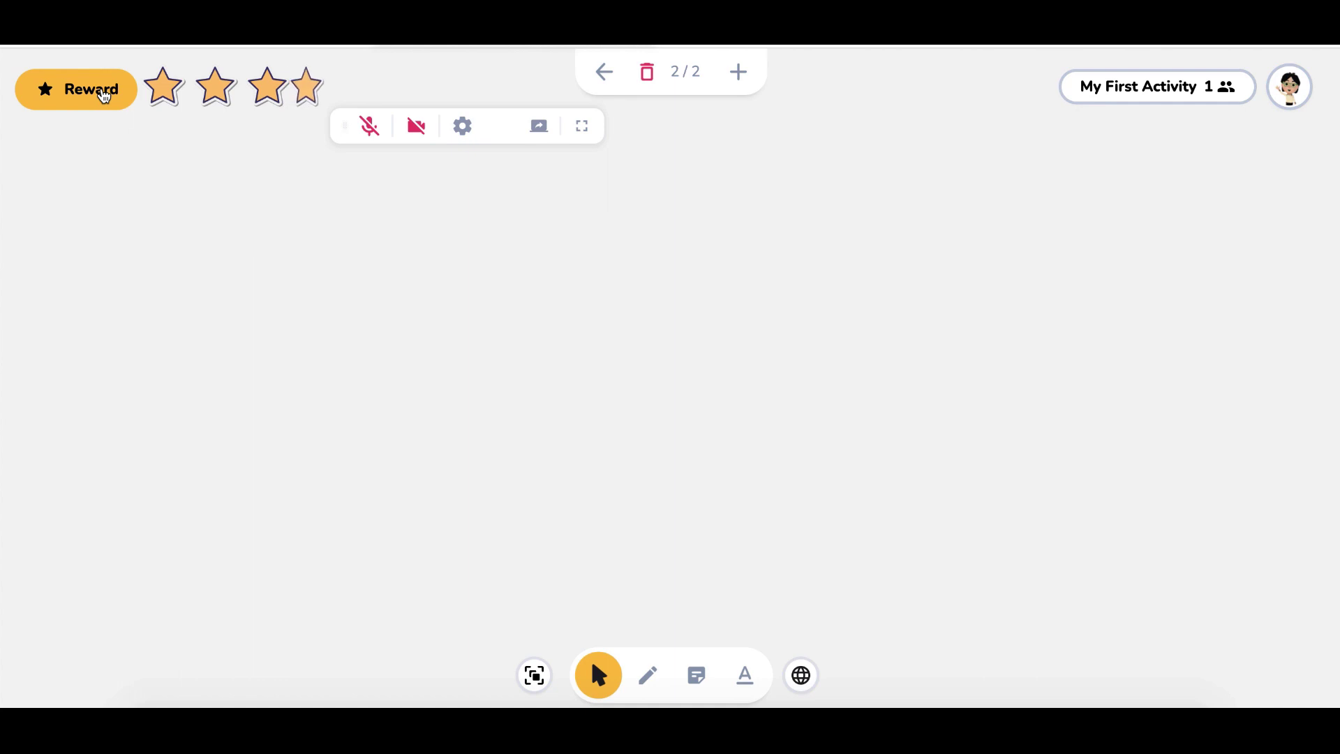
left_click(105, 94)
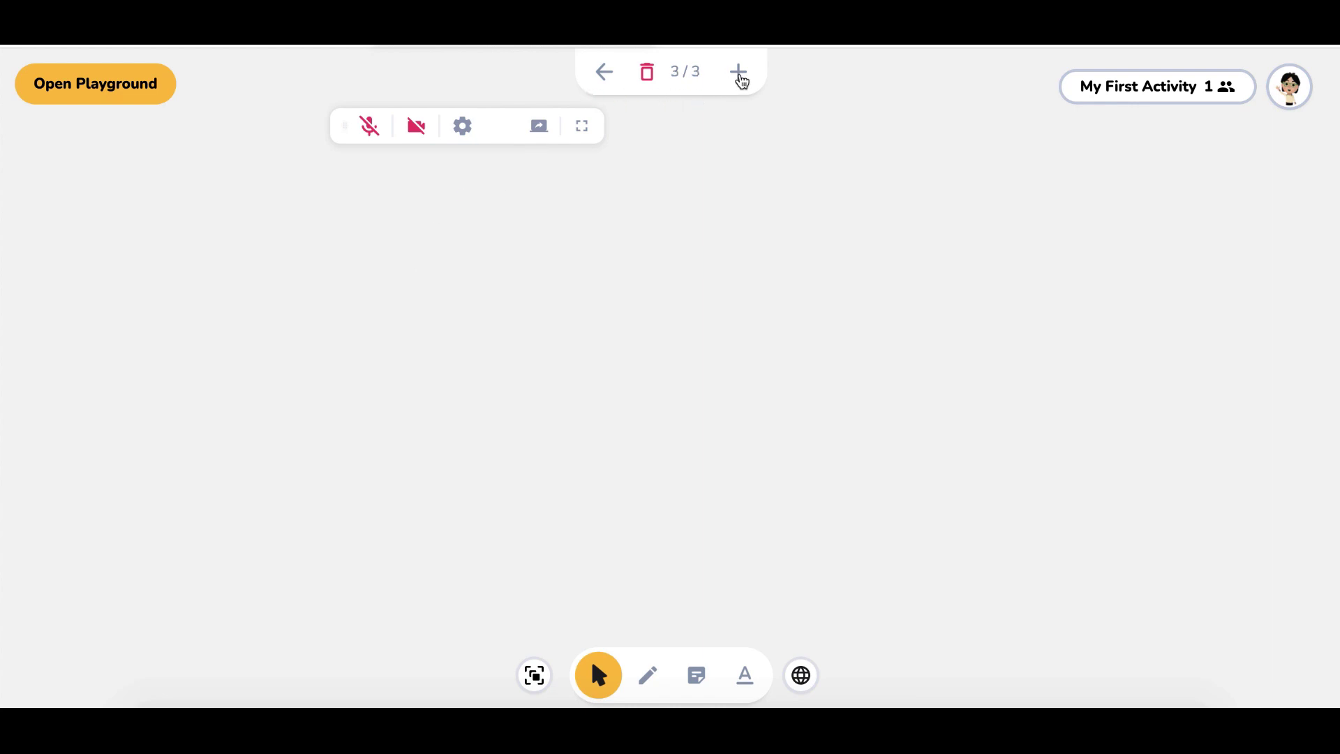
Add a page, then delete two blank pages with confirmation, leaving 2 of 2
left_click(740, 79)
left_click(647, 75)
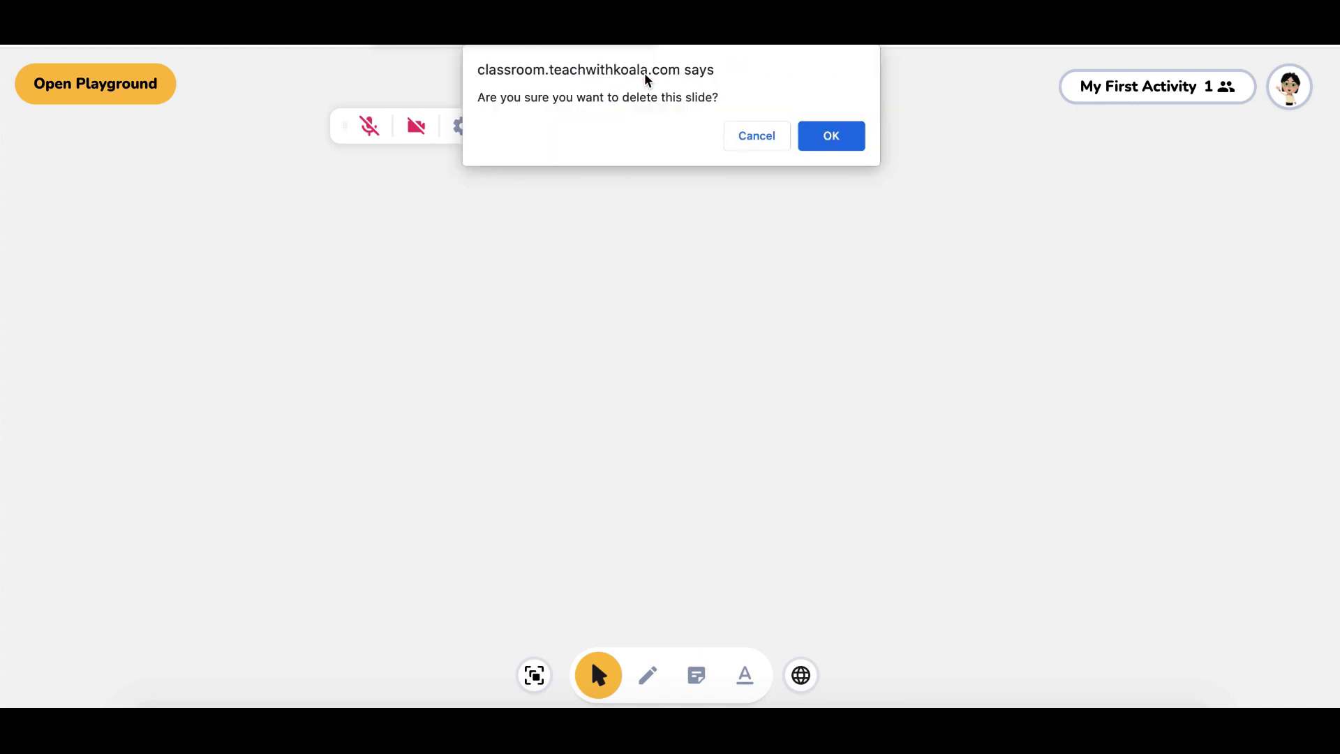
left_click(829, 134)
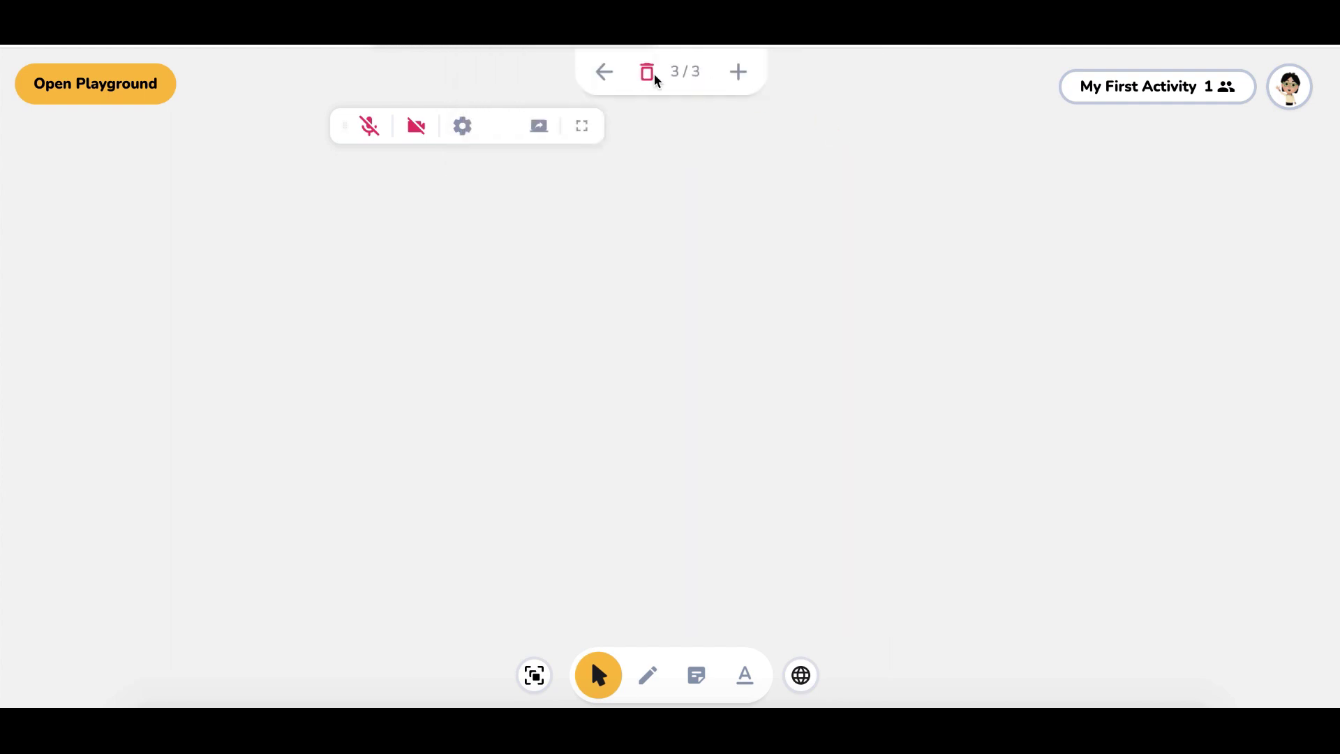
left_click(656, 75)
left_click(828, 134)
left_click(1287, 85)
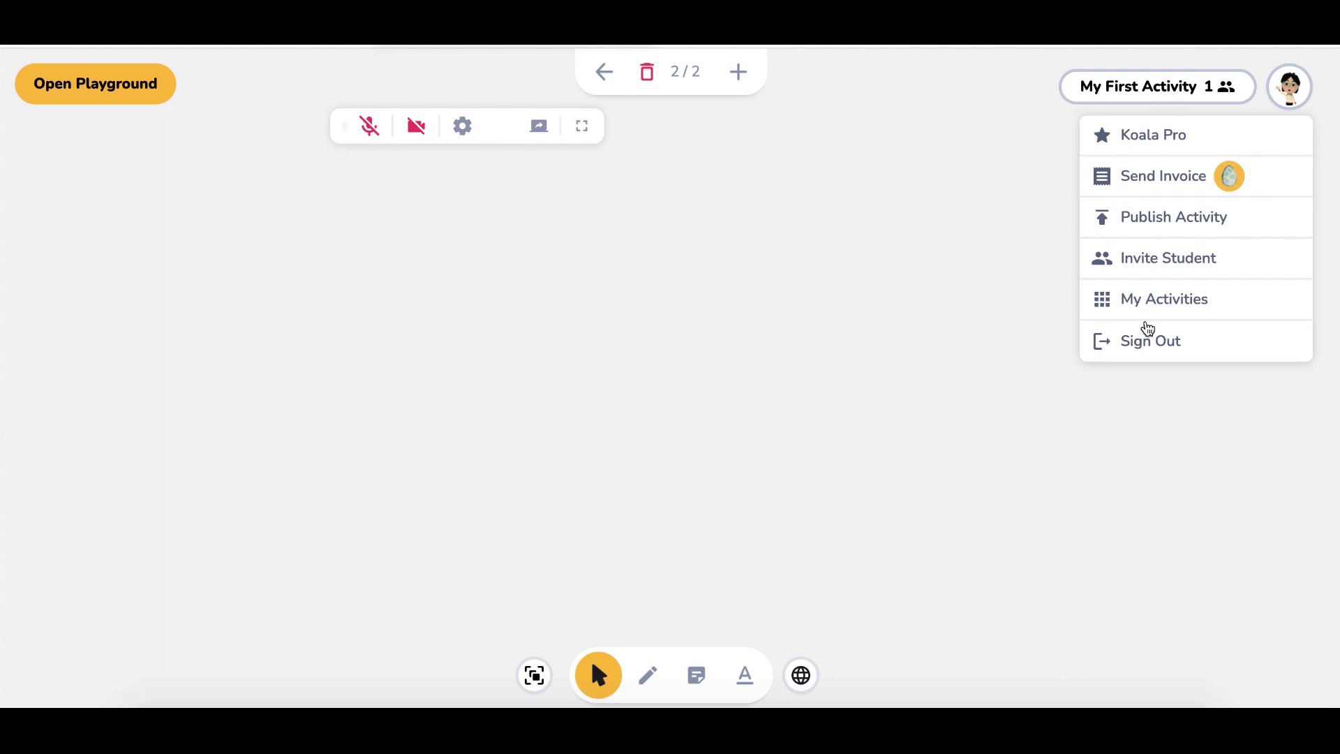
Switch to the third 'My First Activity' from the activity list
left_click(1146, 300)
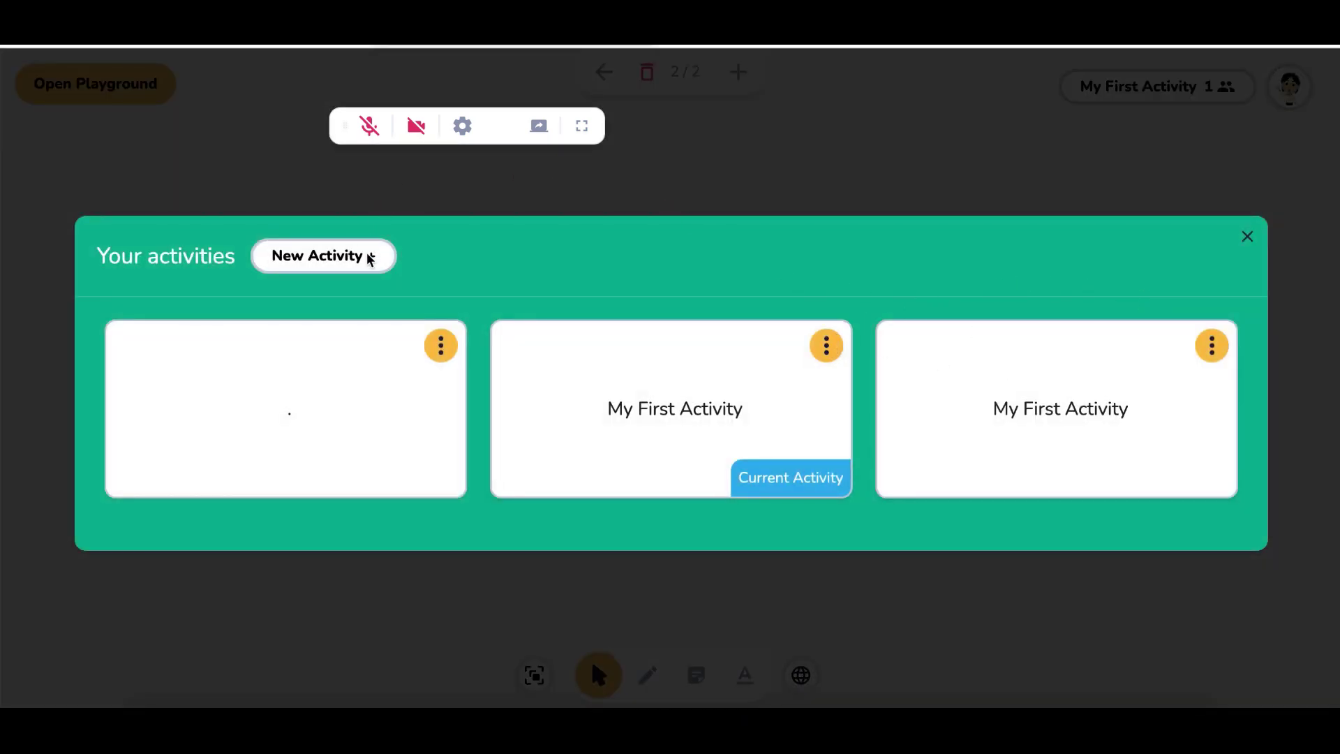
left_click(1071, 354)
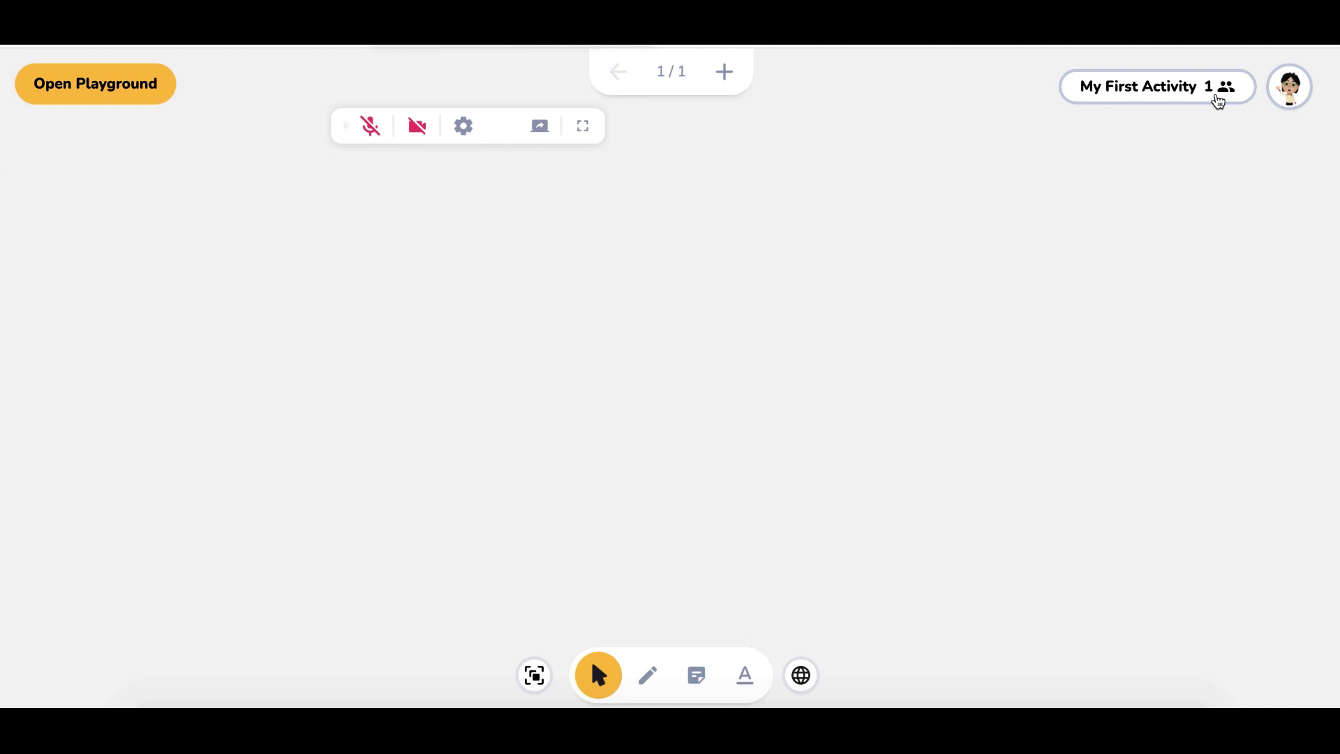
left_click(1218, 99)
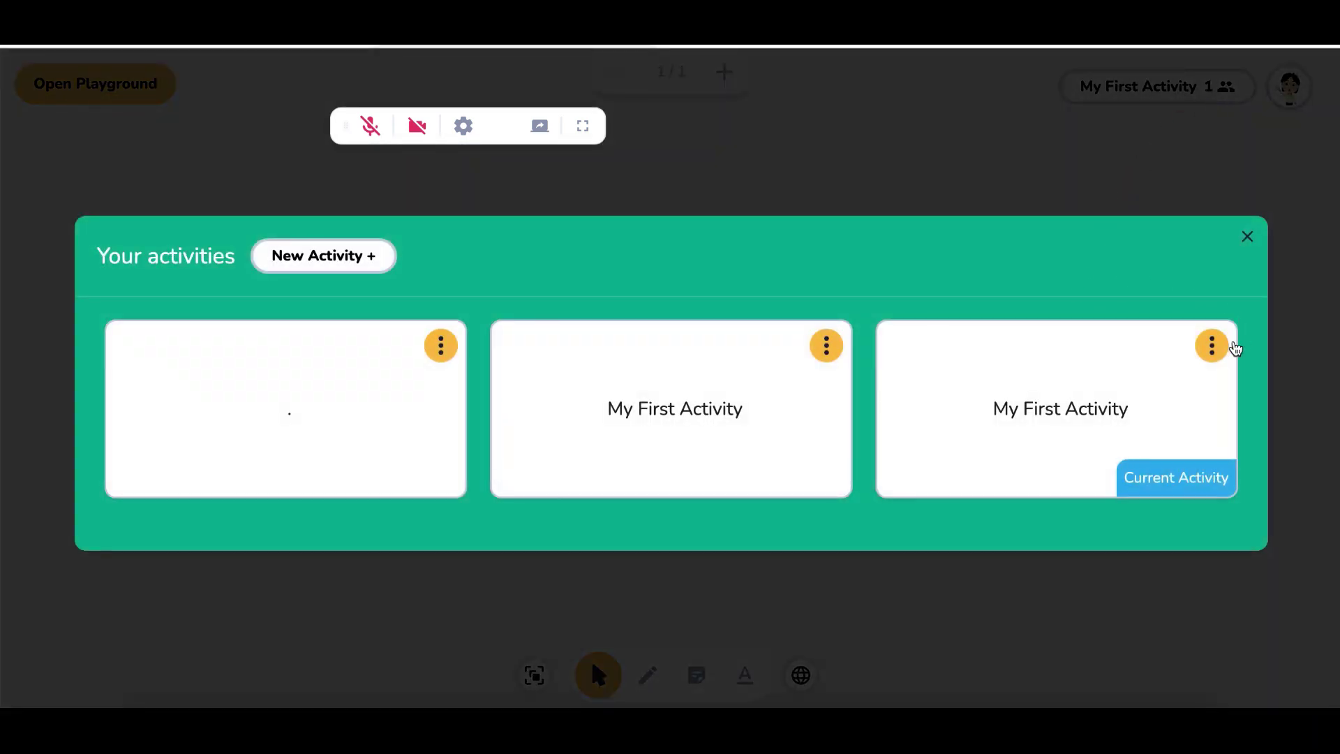
Rename the third activity to the student's first name, save it, and open its room
left_click(1224, 350)
left_click(1175, 356)
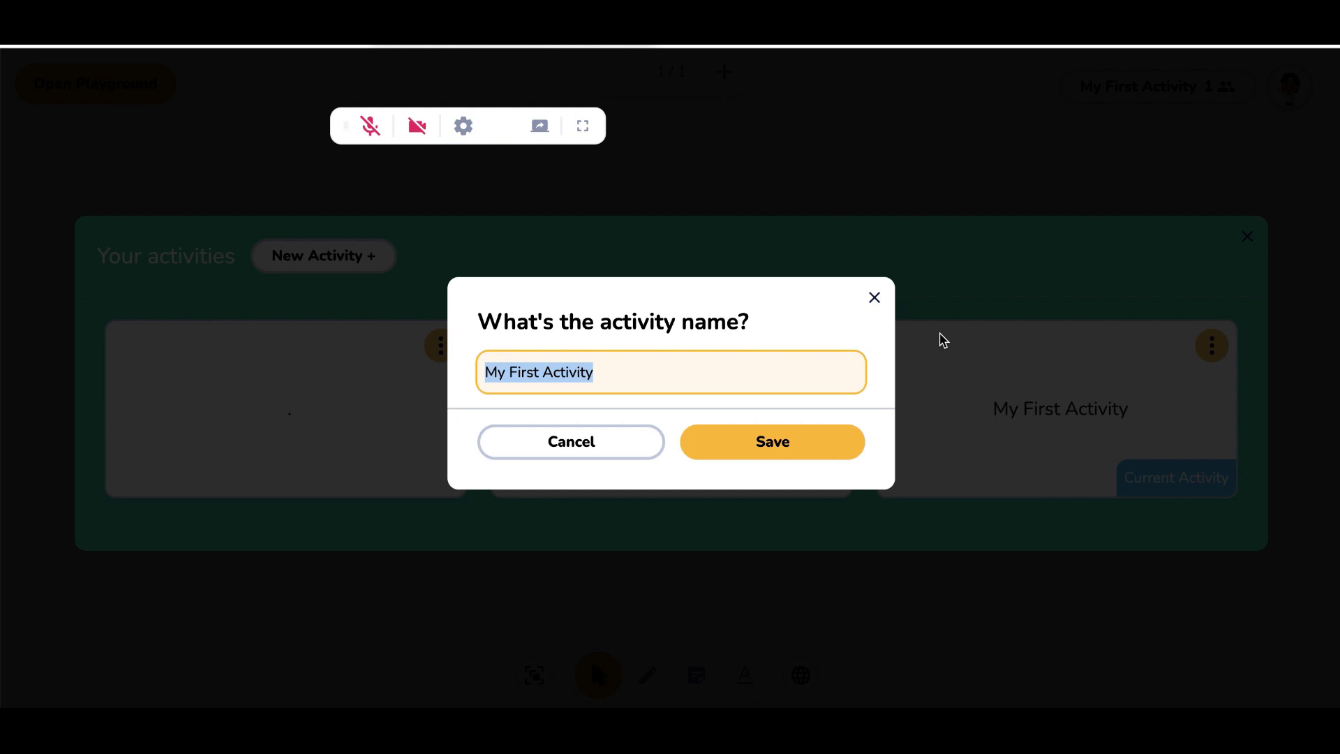
type("Jose")
key("BackSpace")
key("BackSpace")
type("e")
key("BackSpace")
type("seph")
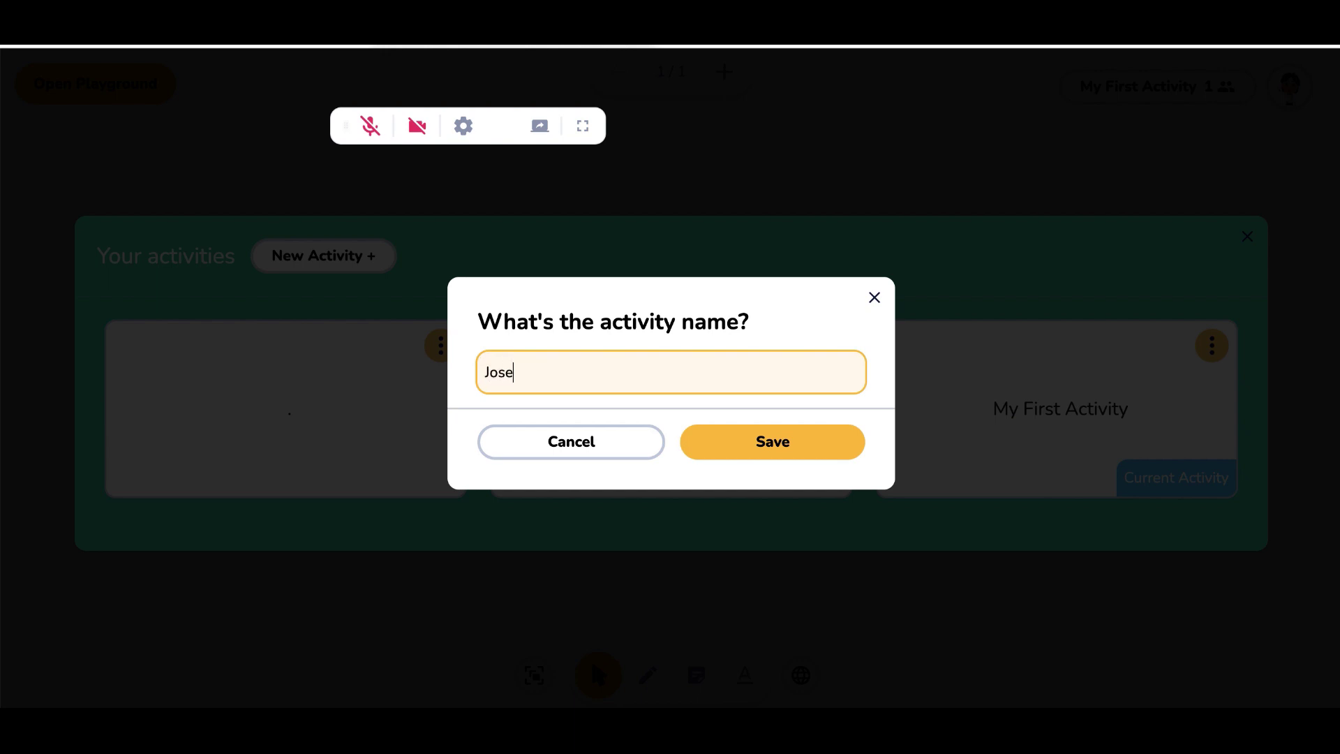
left_click(831, 454)
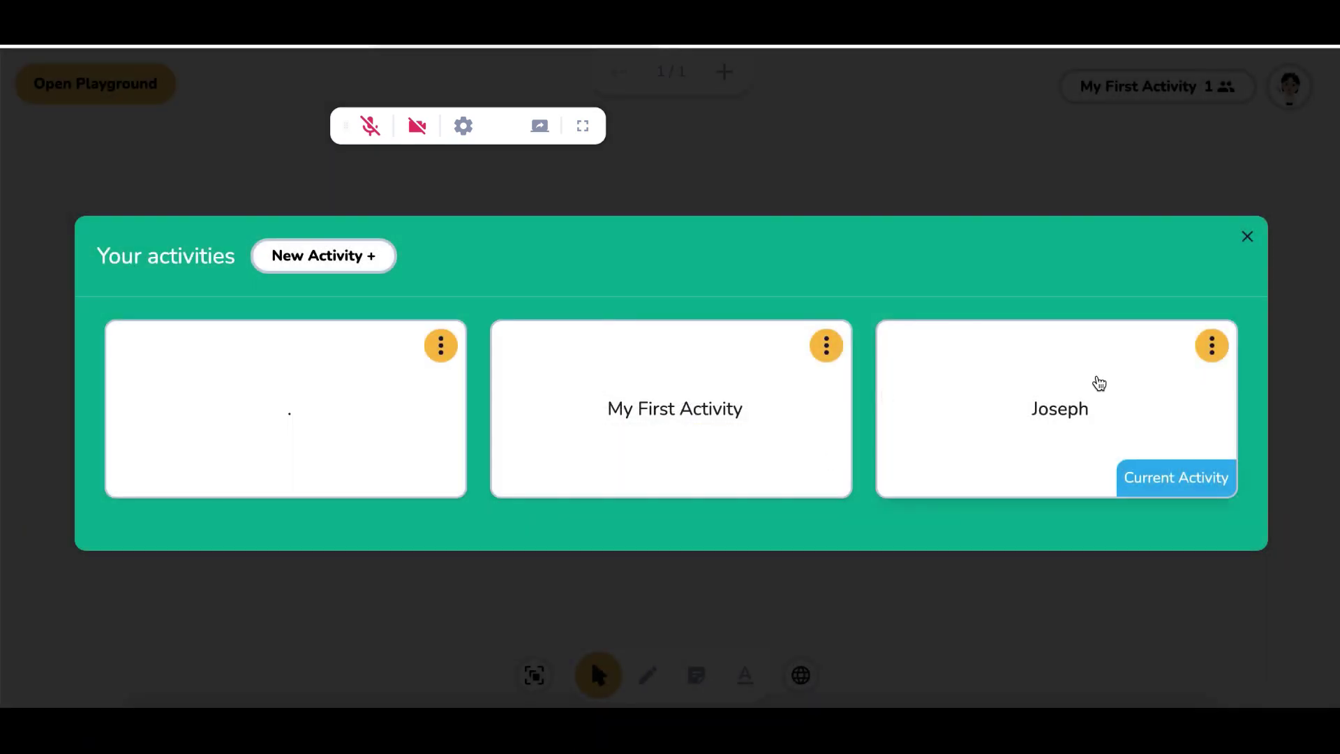
left_click(1098, 383)
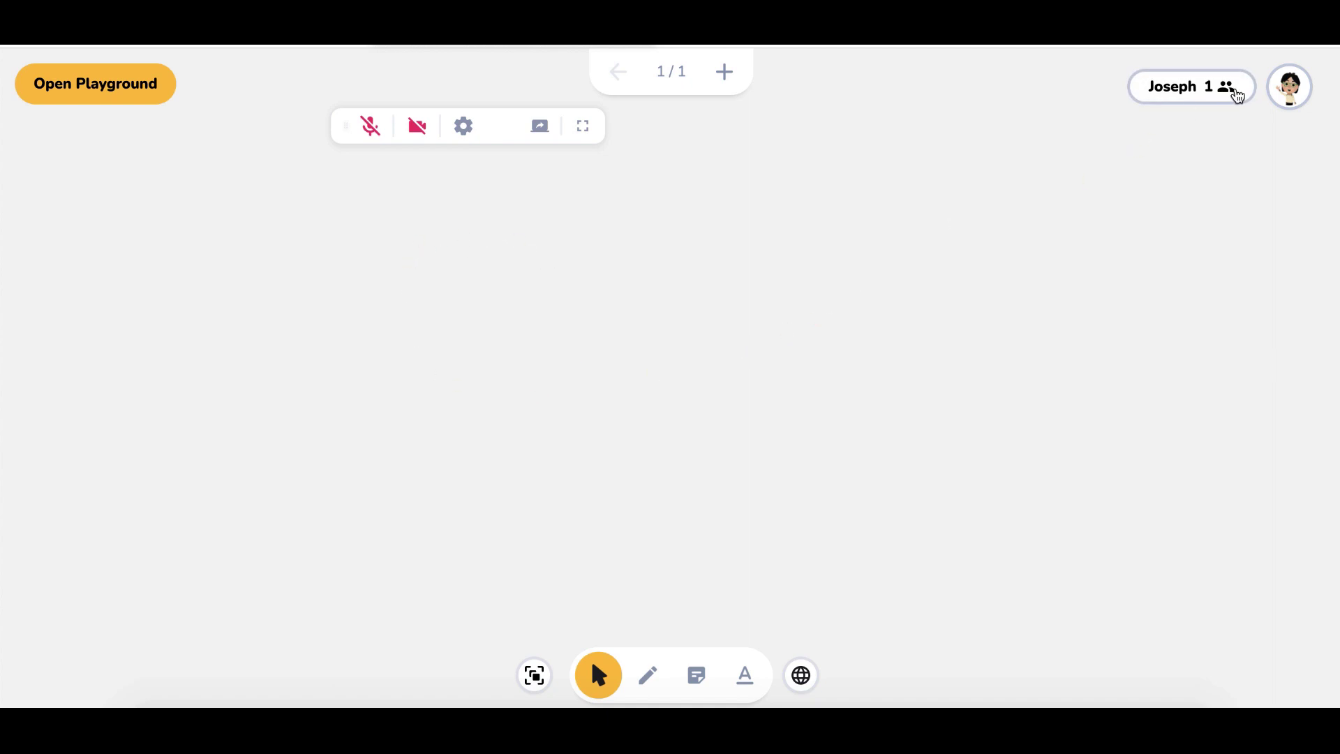
left_click(1224, 89)
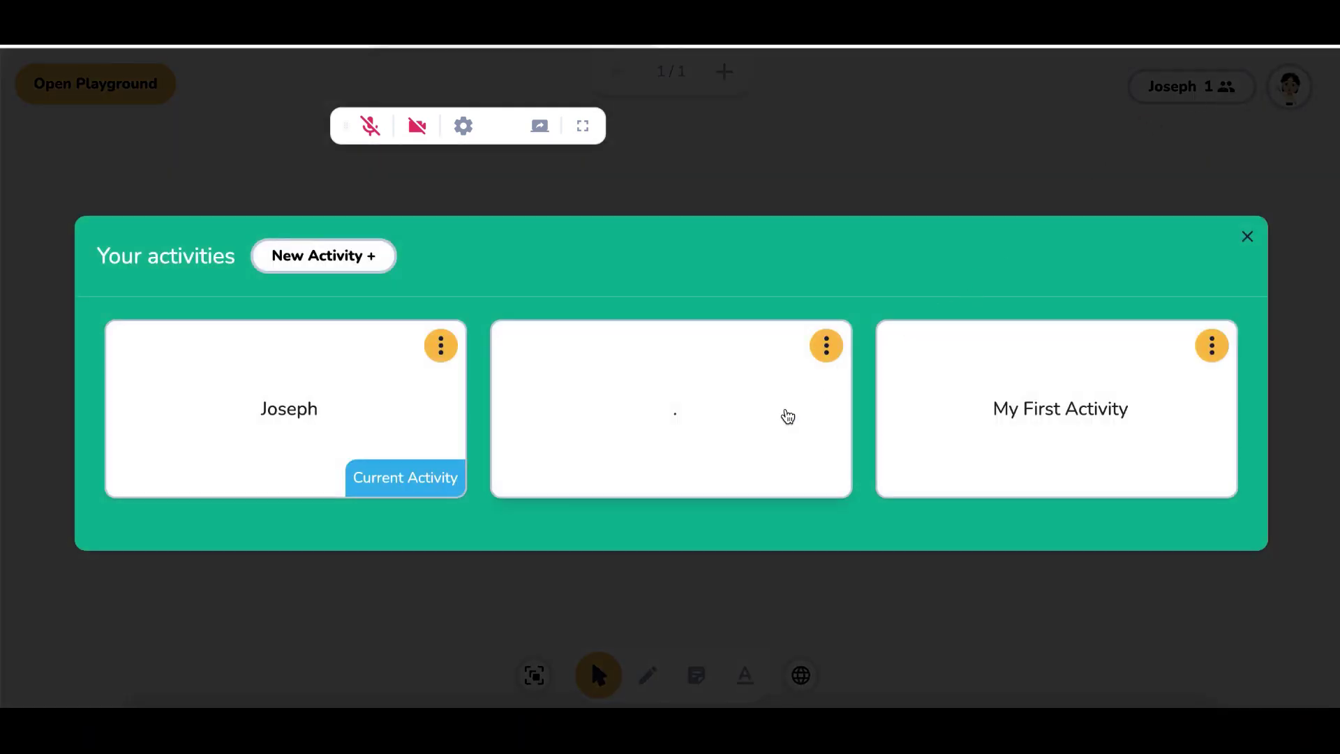
View the untitled activity with the drawing, then return to My First Activity
left_click(760, 419)
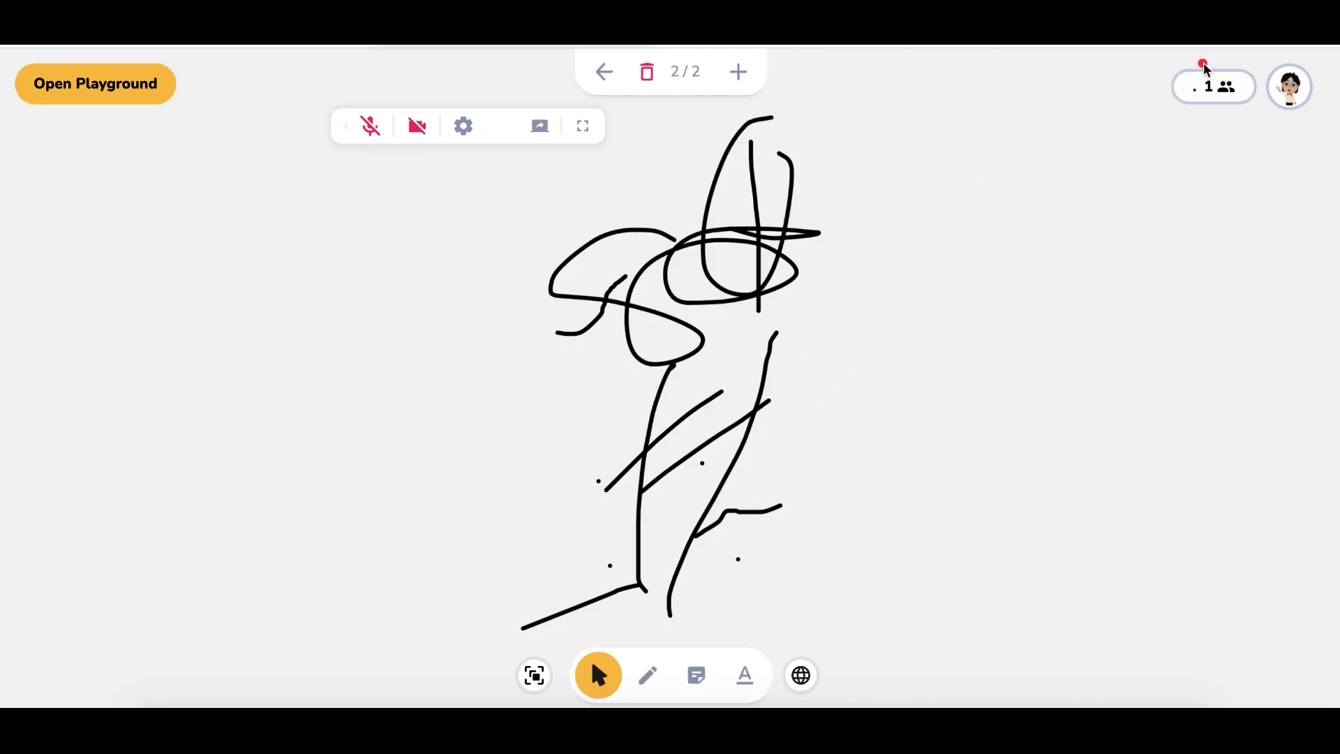
left_click(1229, 98)
left_click(1063, 407)
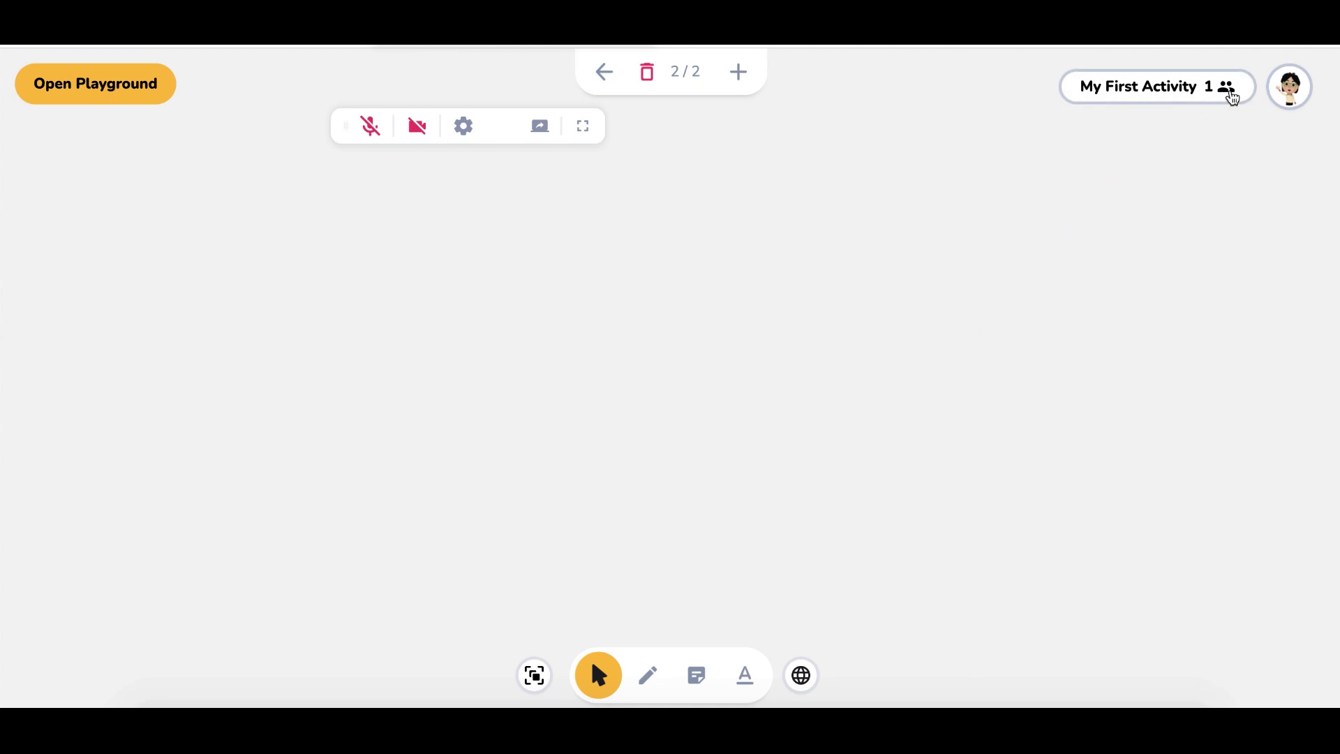
left_click(1291, 88)
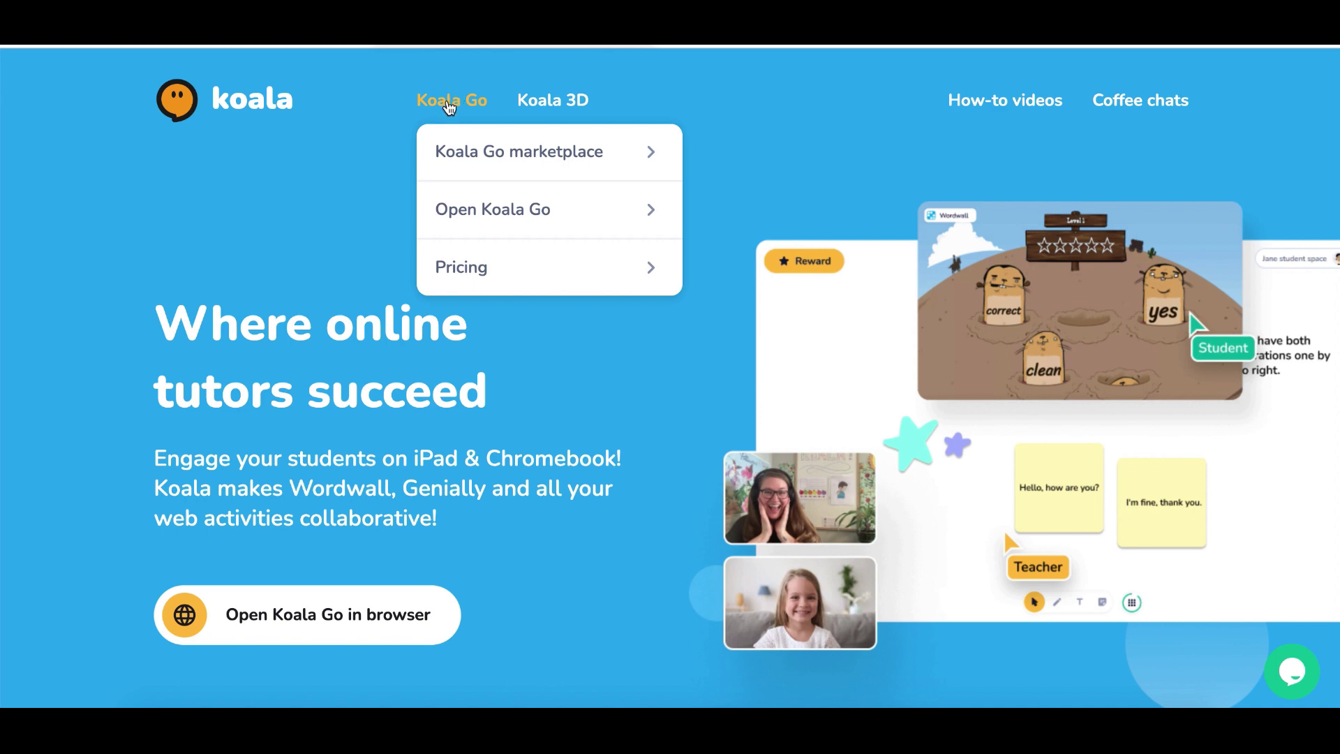
Open the Koala Go marketplace, filter it to ESL activities, and browse the results
left_click(466, 152)
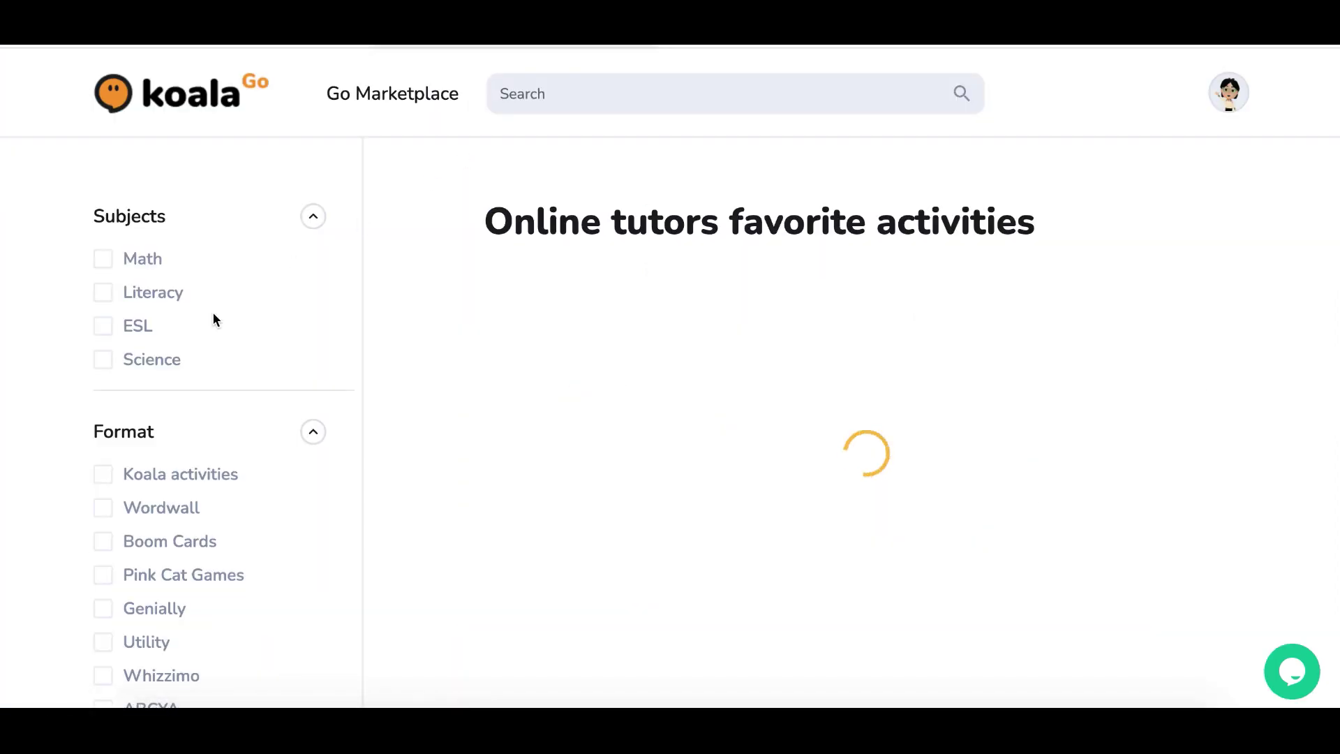
left_click(104, 329)
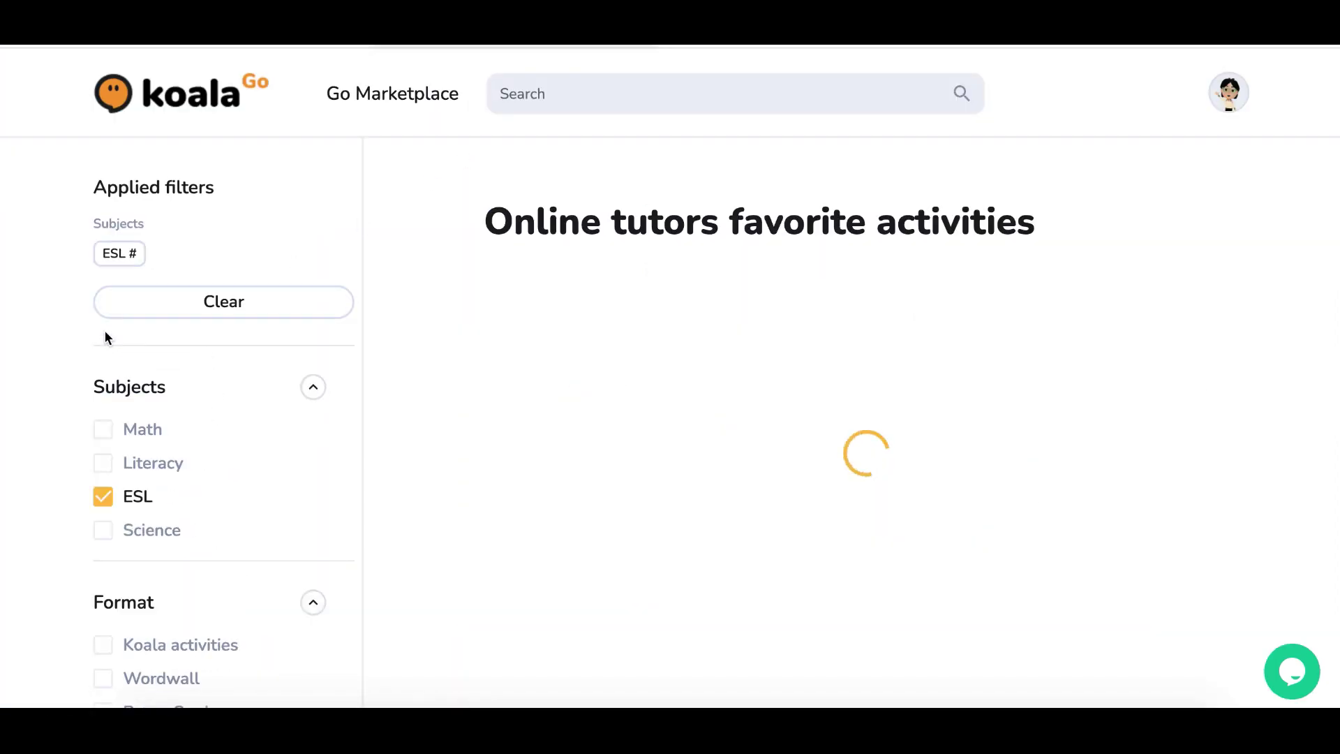
scroll(556, 362, "down", 2)
scroll(557, 367, "down", 1)
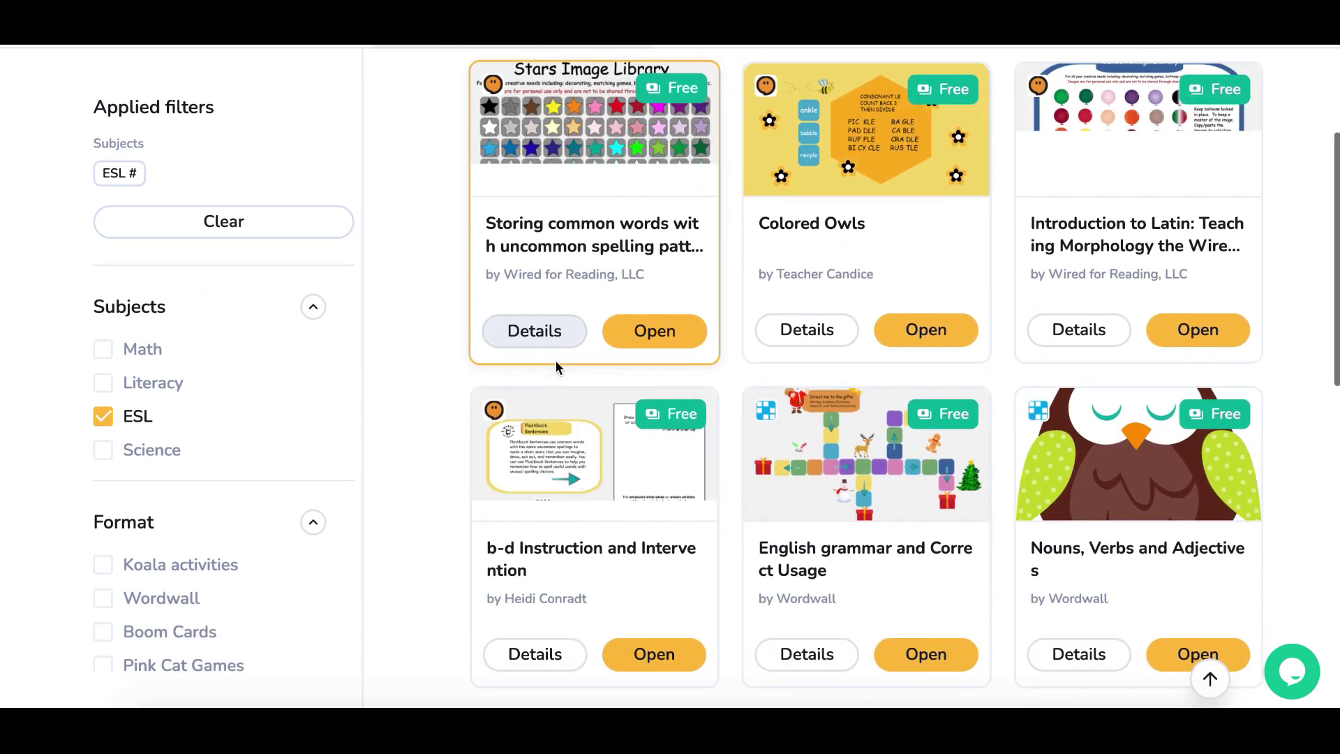
scroll(612, 294, "up", 1)
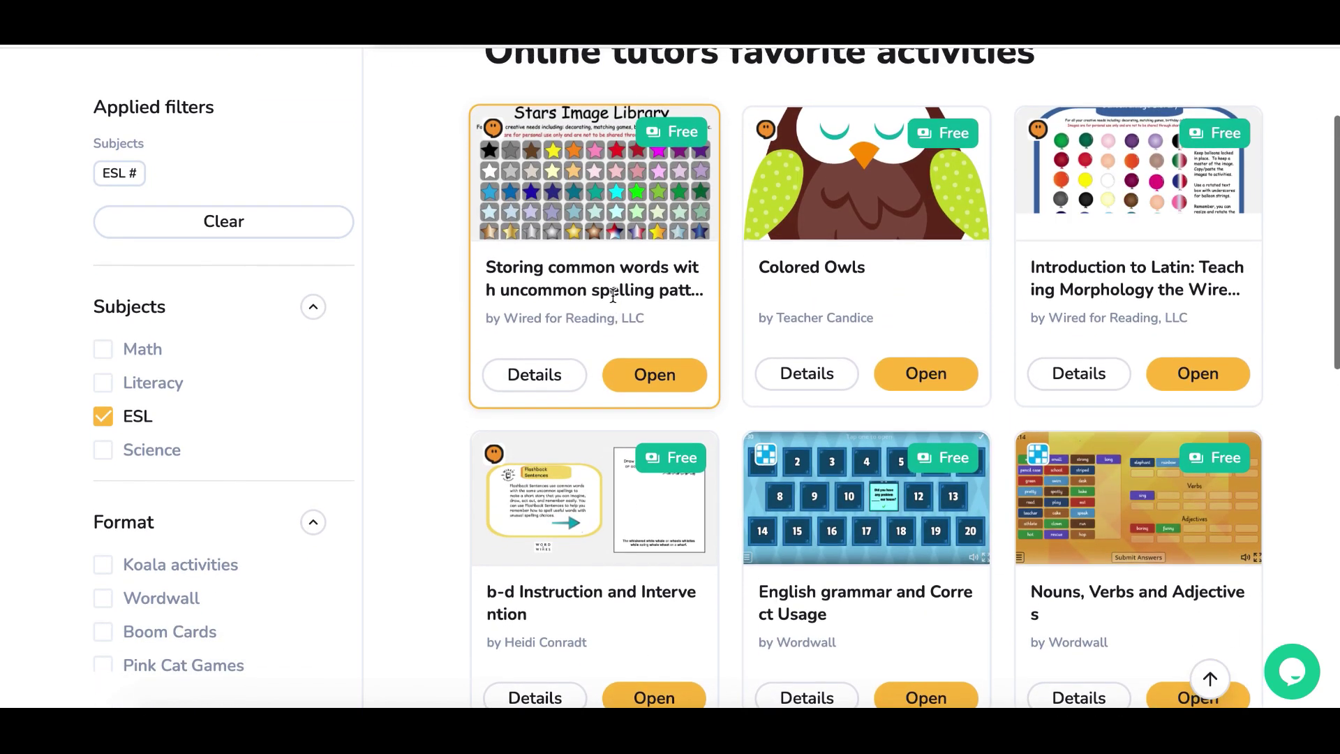
scroll(613, 295, "down", 3)
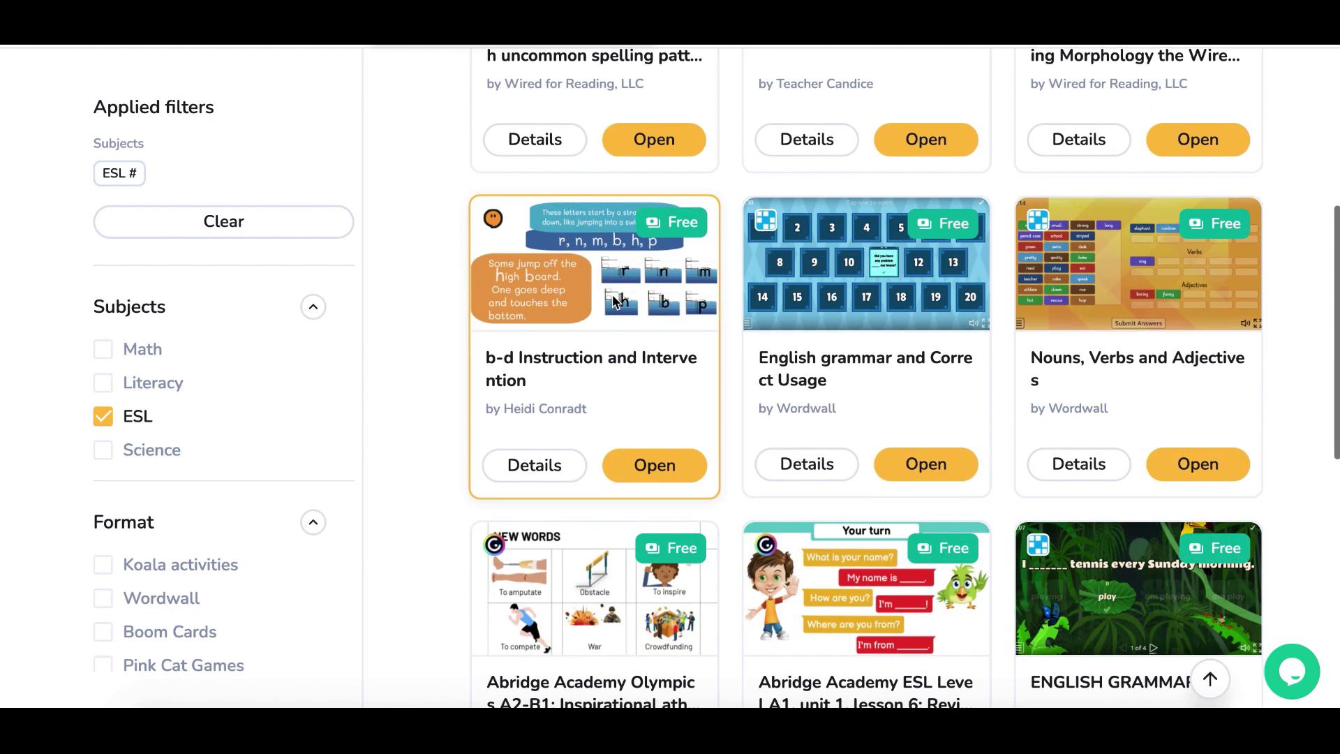
scroll(613, 302, "down", 3)
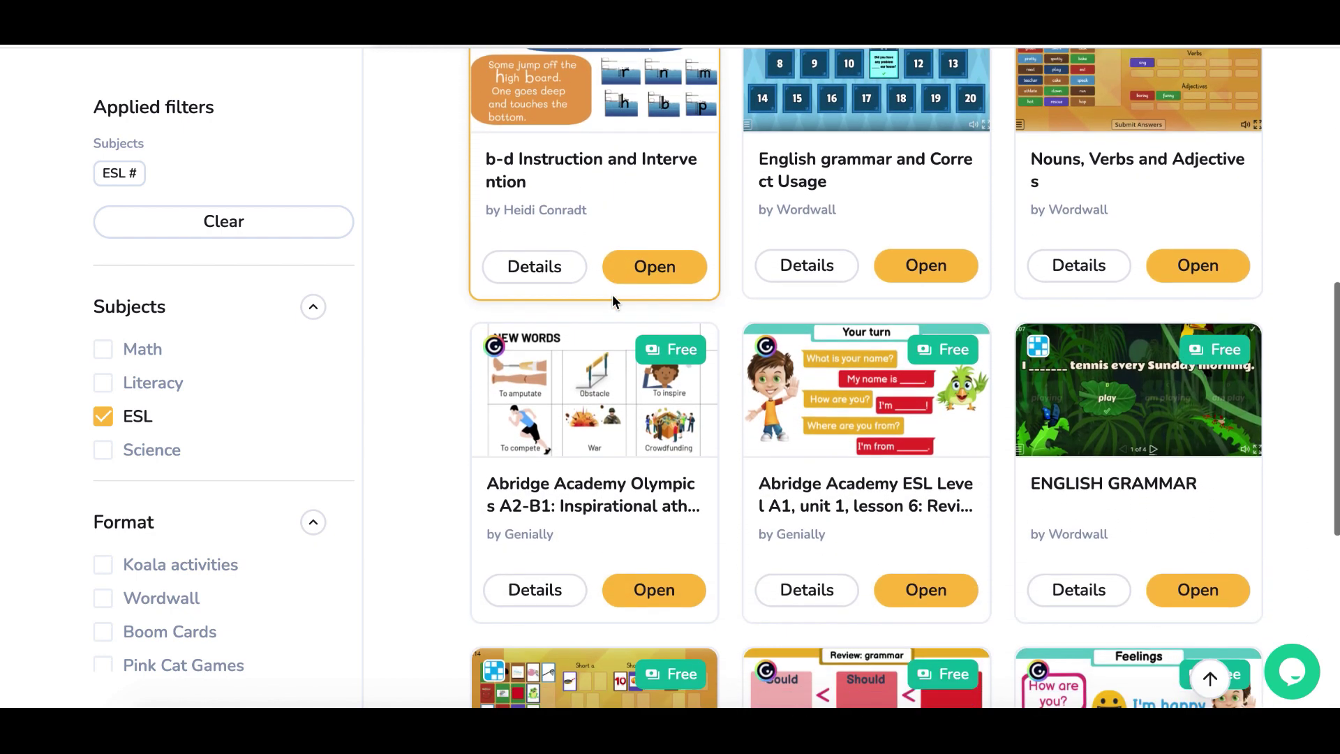
scroll(613, 295, "down", 3)
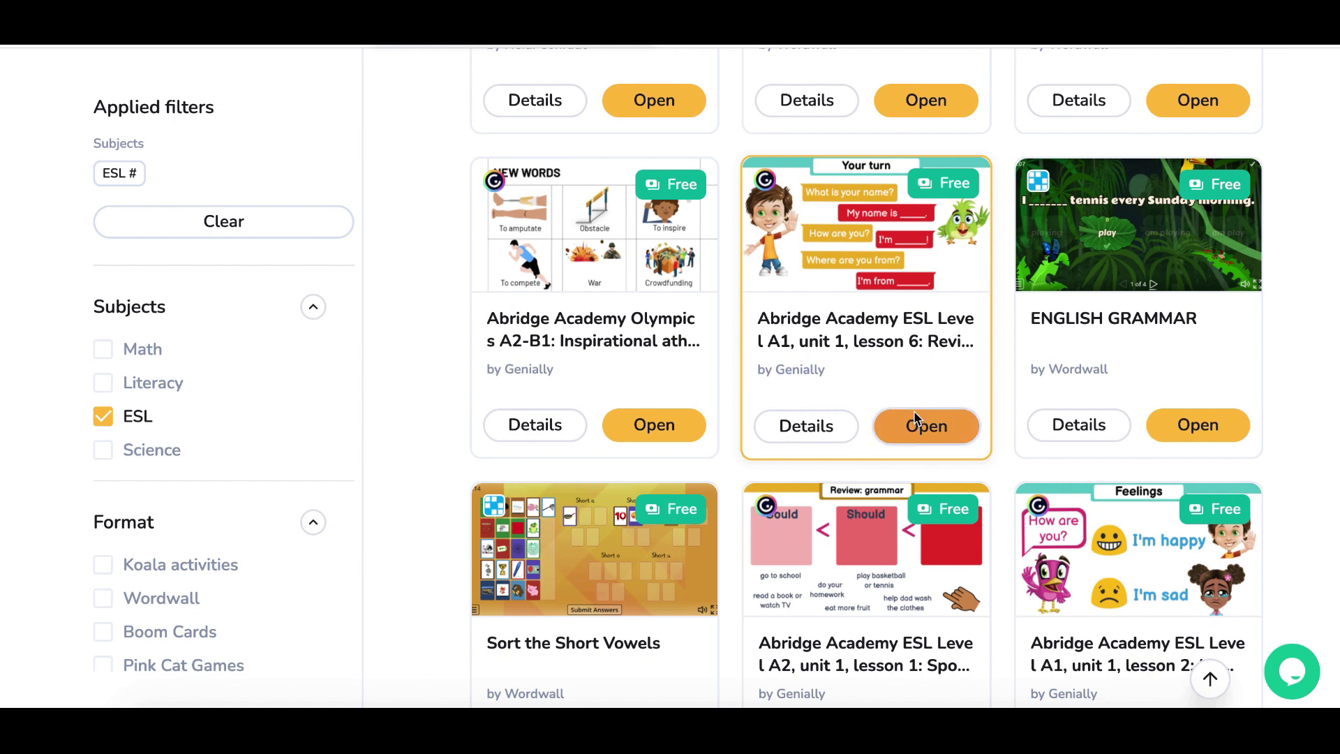
Open the Abridge ESL Level A1 lesson 6 activity, accept cookies, and page forward to the Sing slide
left_click(915, 422)
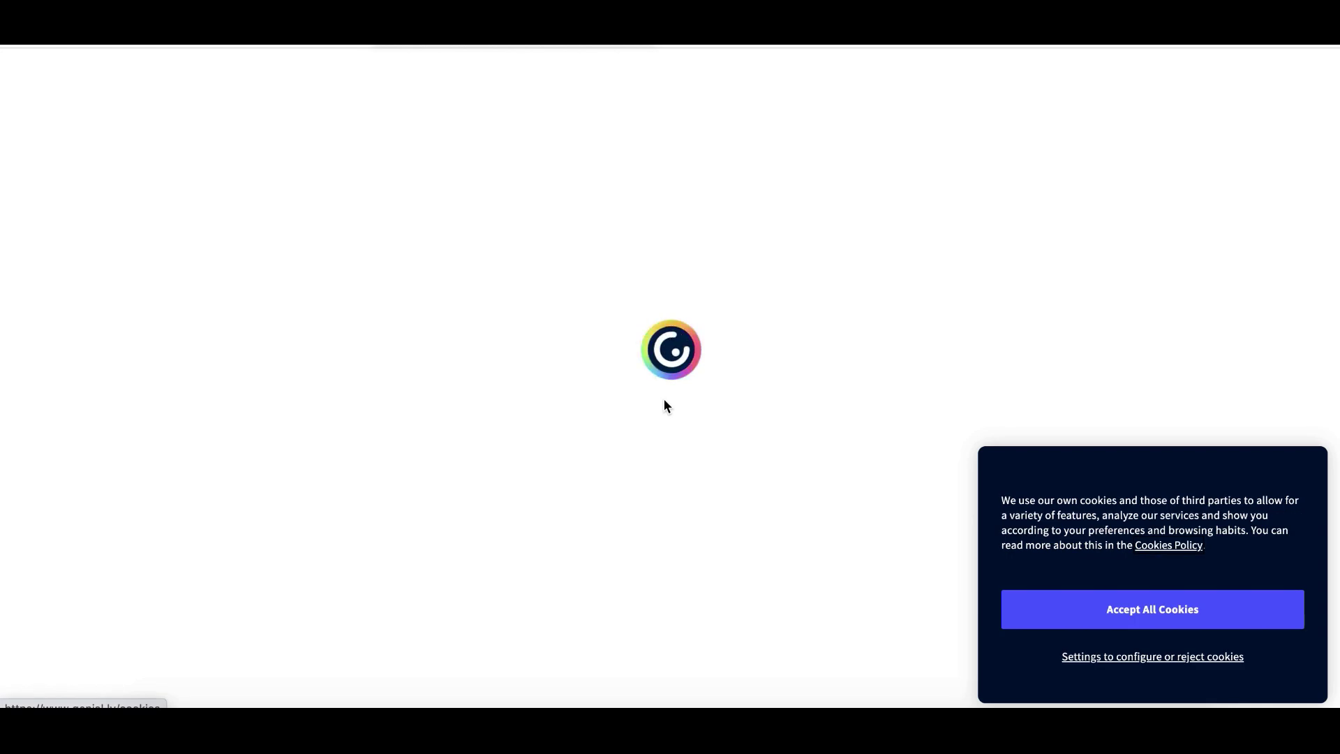
left_click(1186, 618)
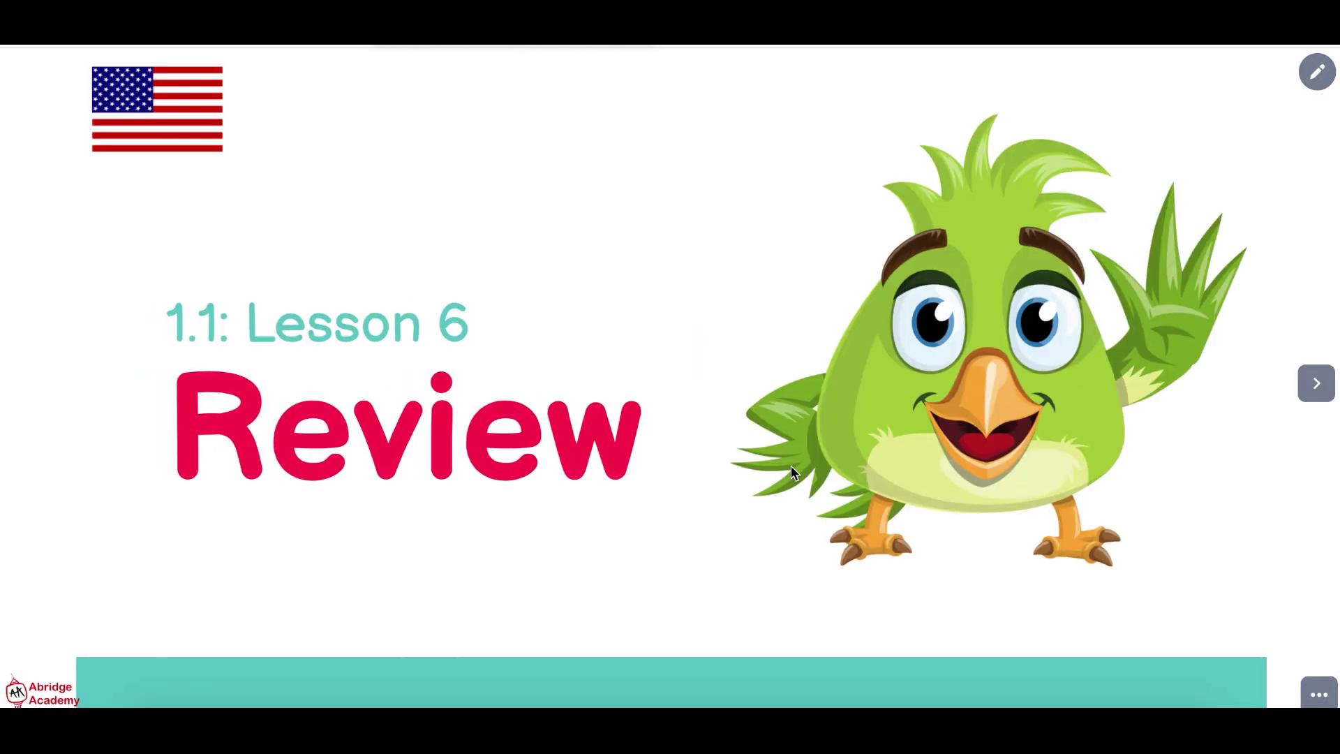
left_click(1316, 398)
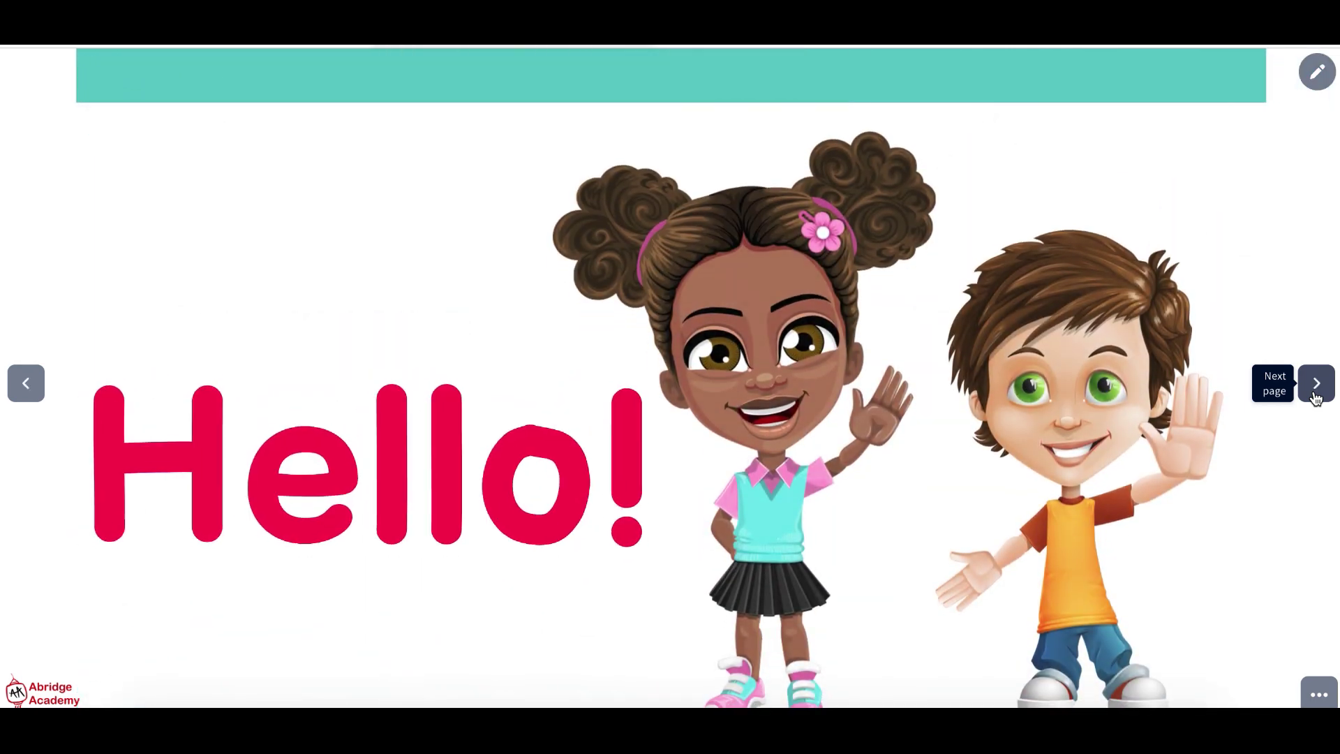
left_click(1316, 398)
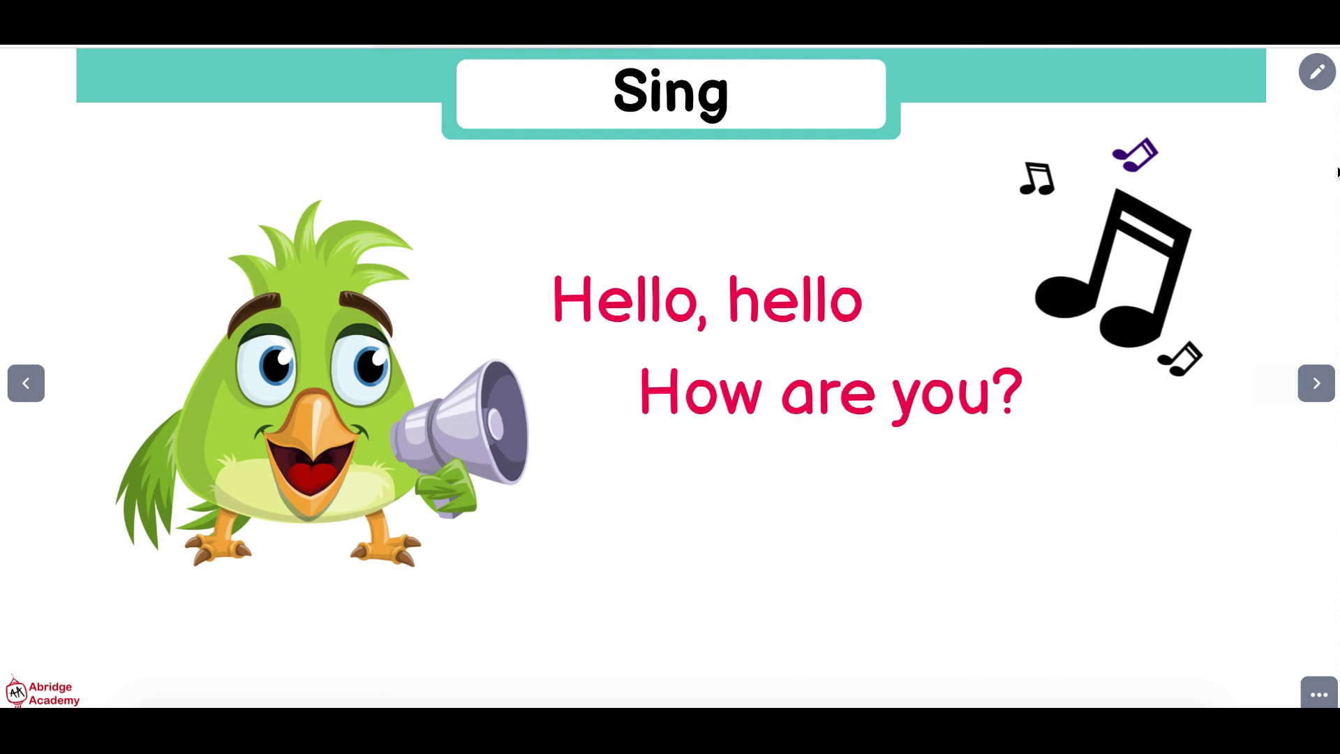
Scribble over the song lyrics with the pencil, erase it, then advance to the Match the cards slide
left_click(1317, 72)
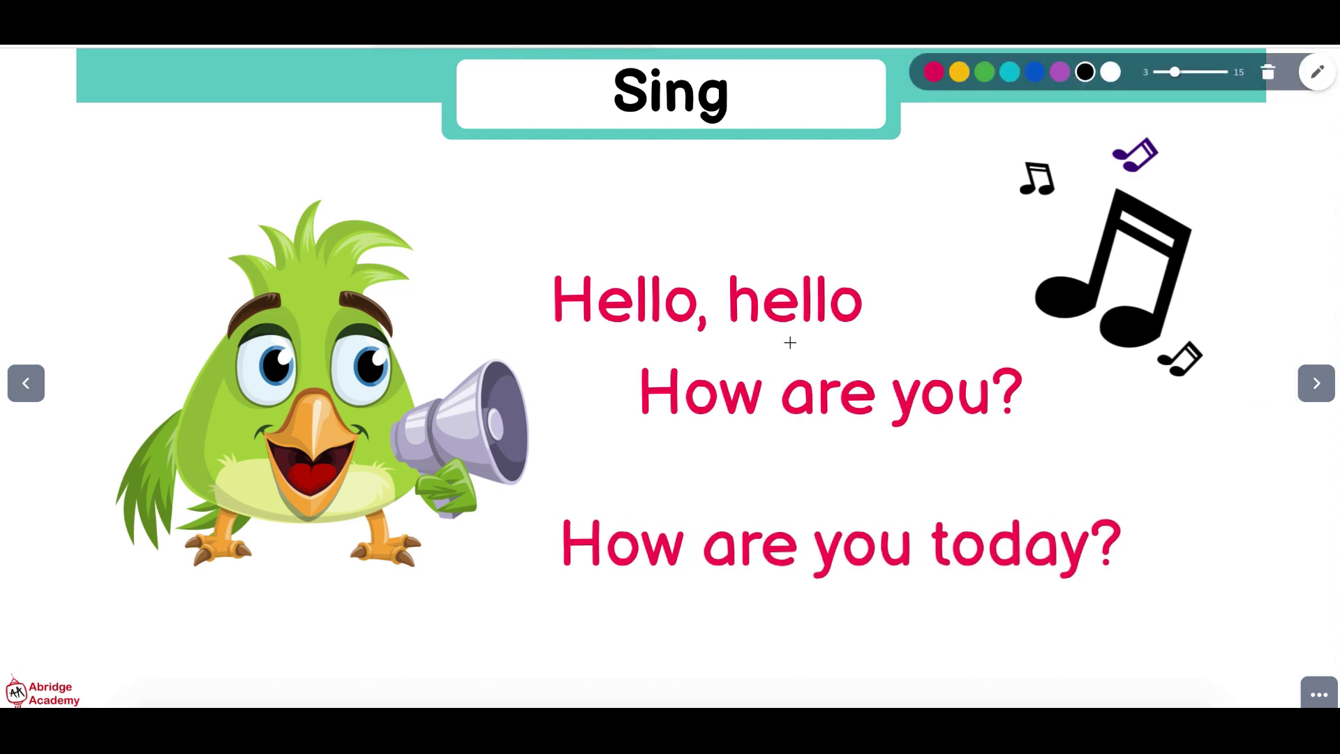
mouse_move(788, 245)
left_mouse_down()
mouse_move(682, 312)
mouse_move(910, 234)
mouse_move(700, 434)
left_mouse_up()
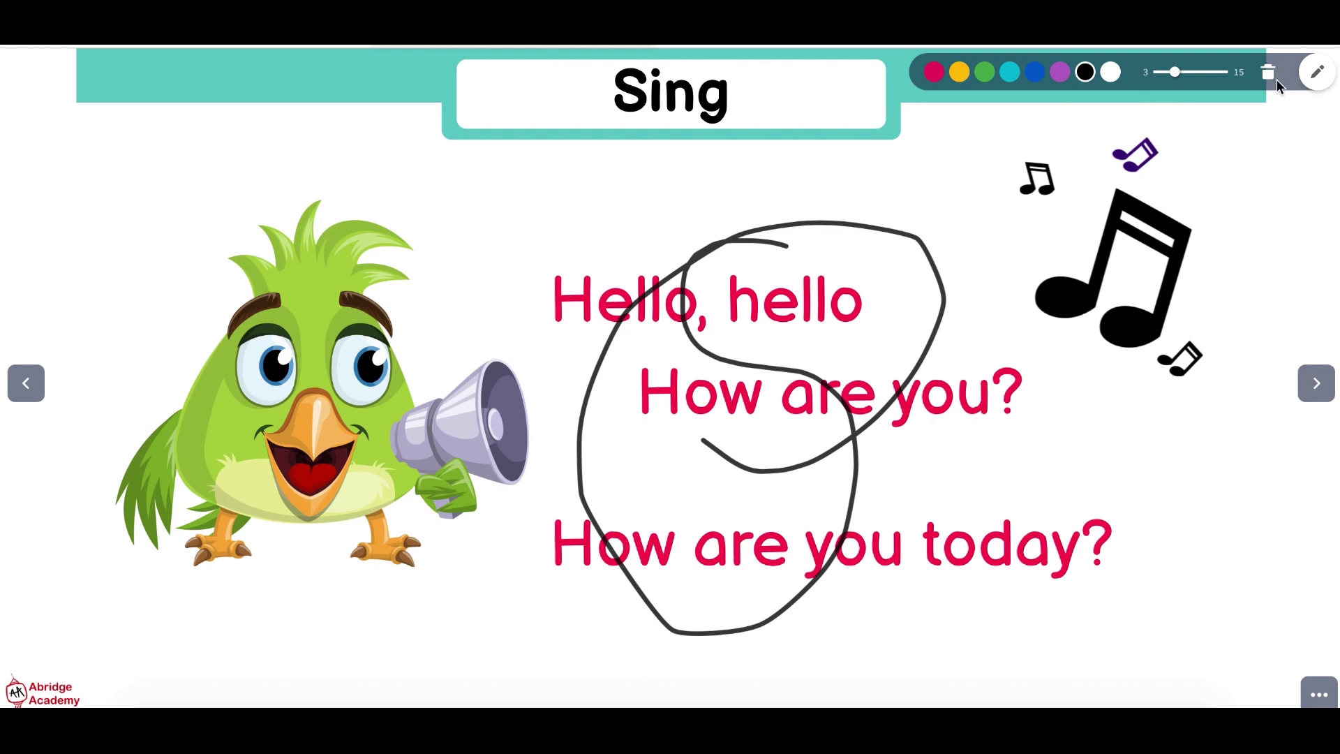
left_click(1268, 73)
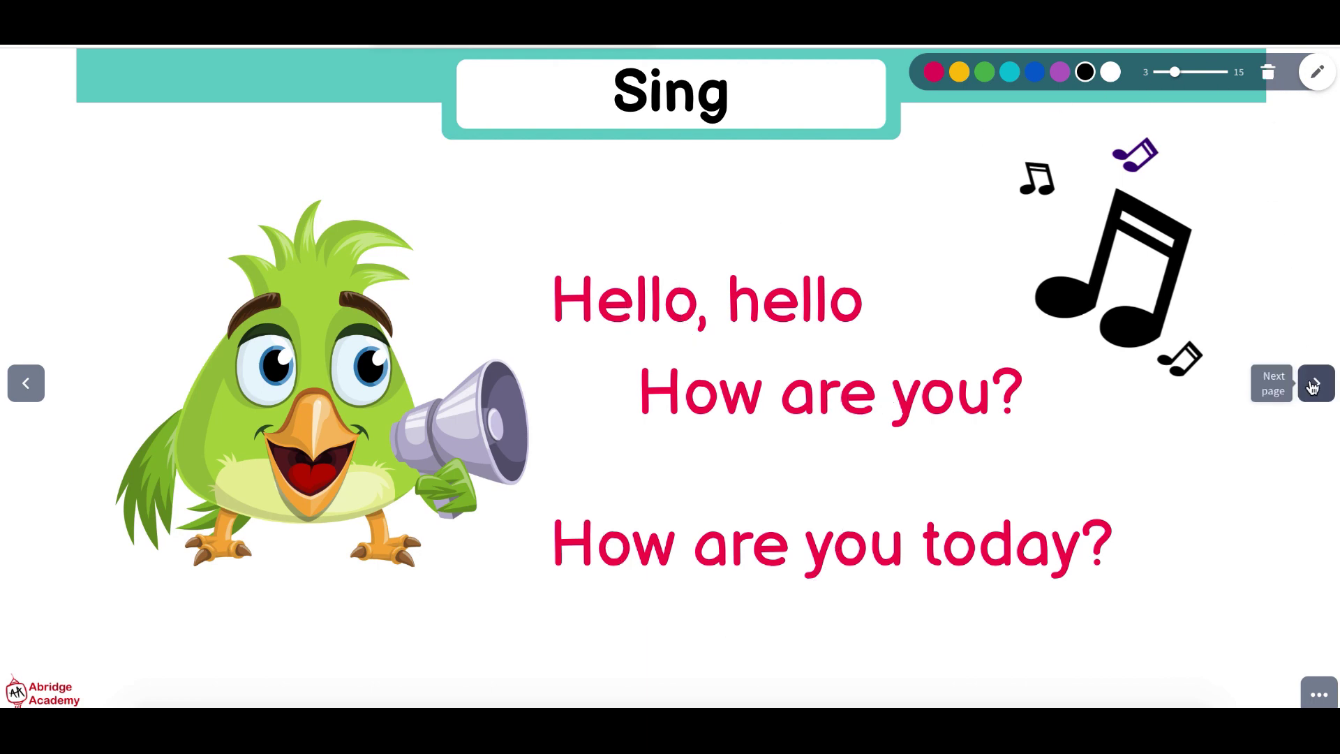
left_click(1314, 383)
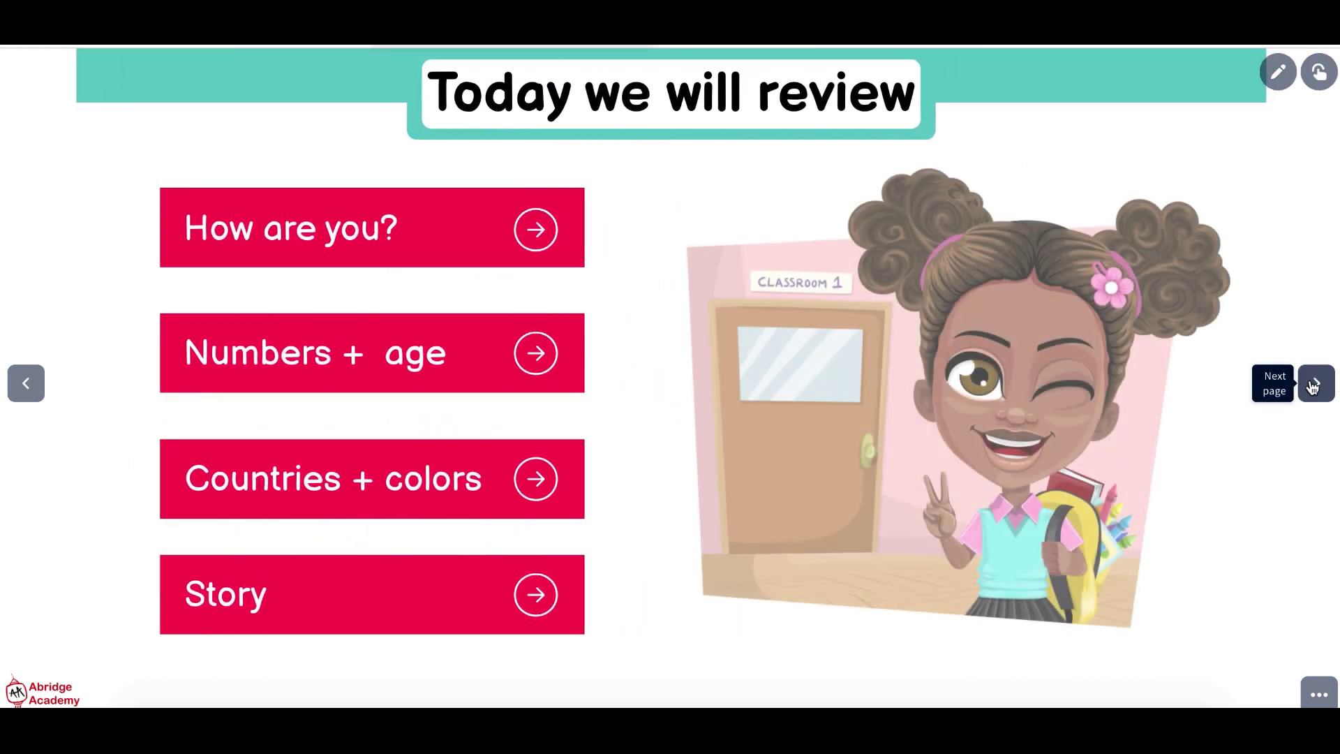
left_click(1315, 384)
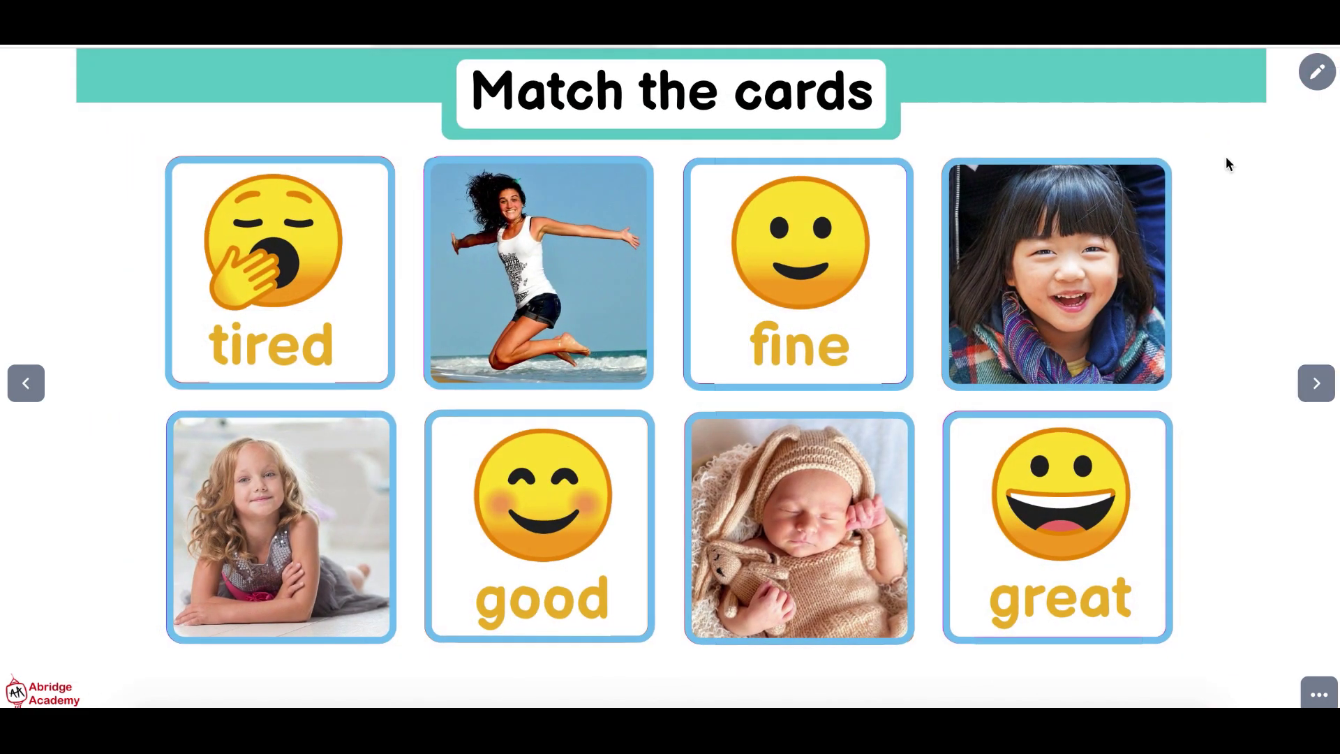
On the Dialogue slide, drag are, great and tired into the blanks, then copy the activity to Koala Go
left_click(1315, 383)
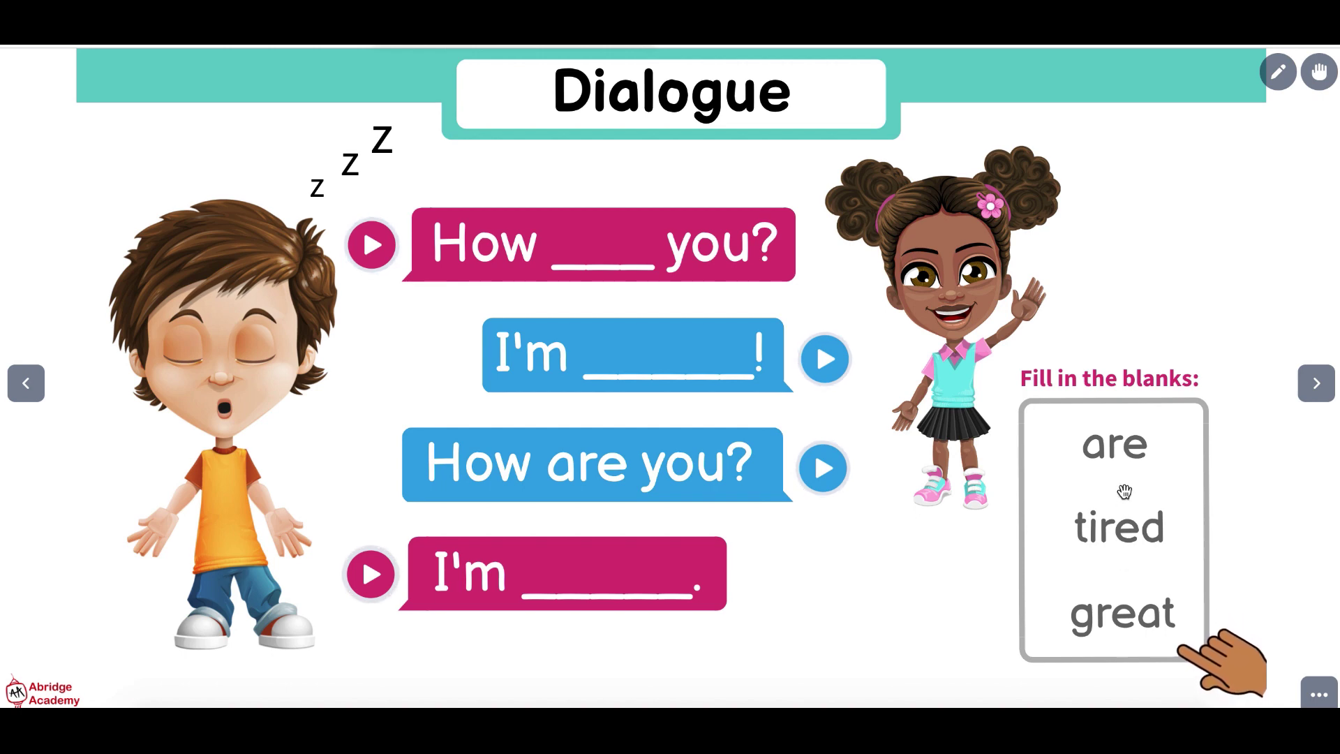
left_click_drag(1127, 467, 612, 261)
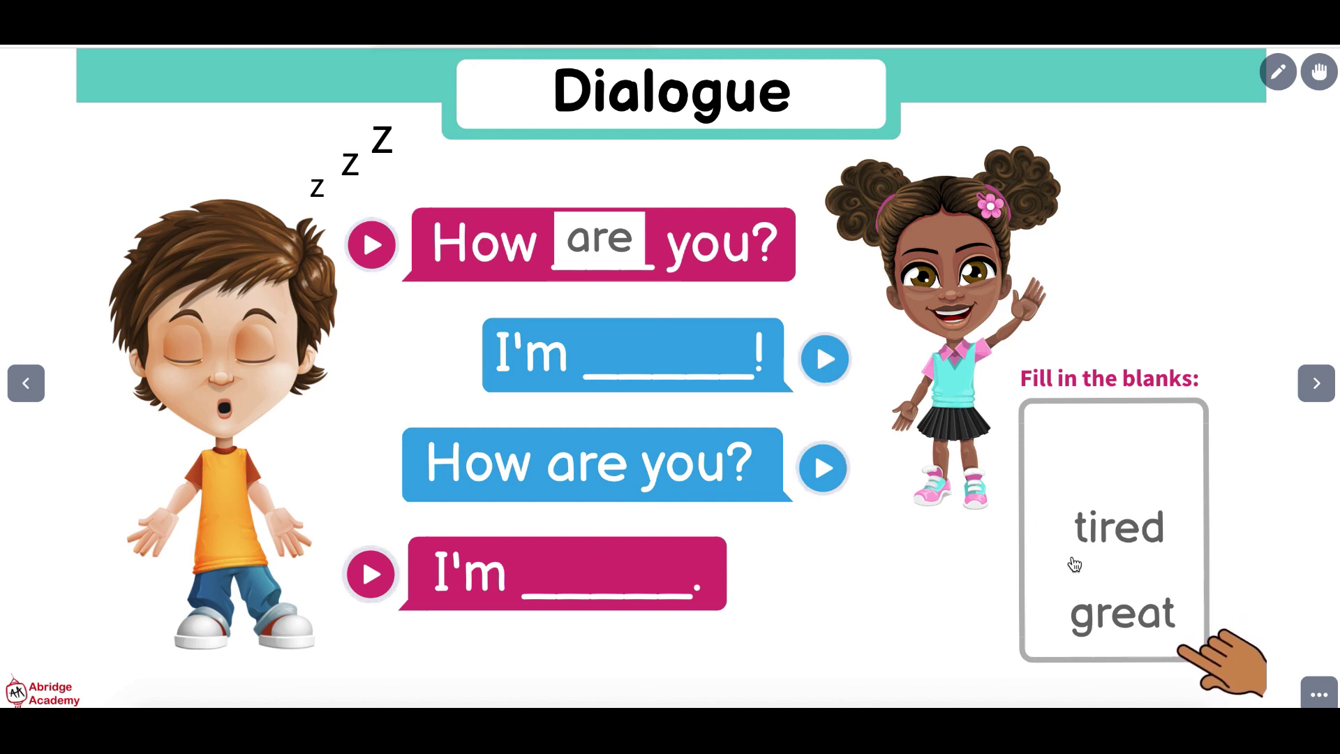
left_click_drag(1112, 544, 668, 351)
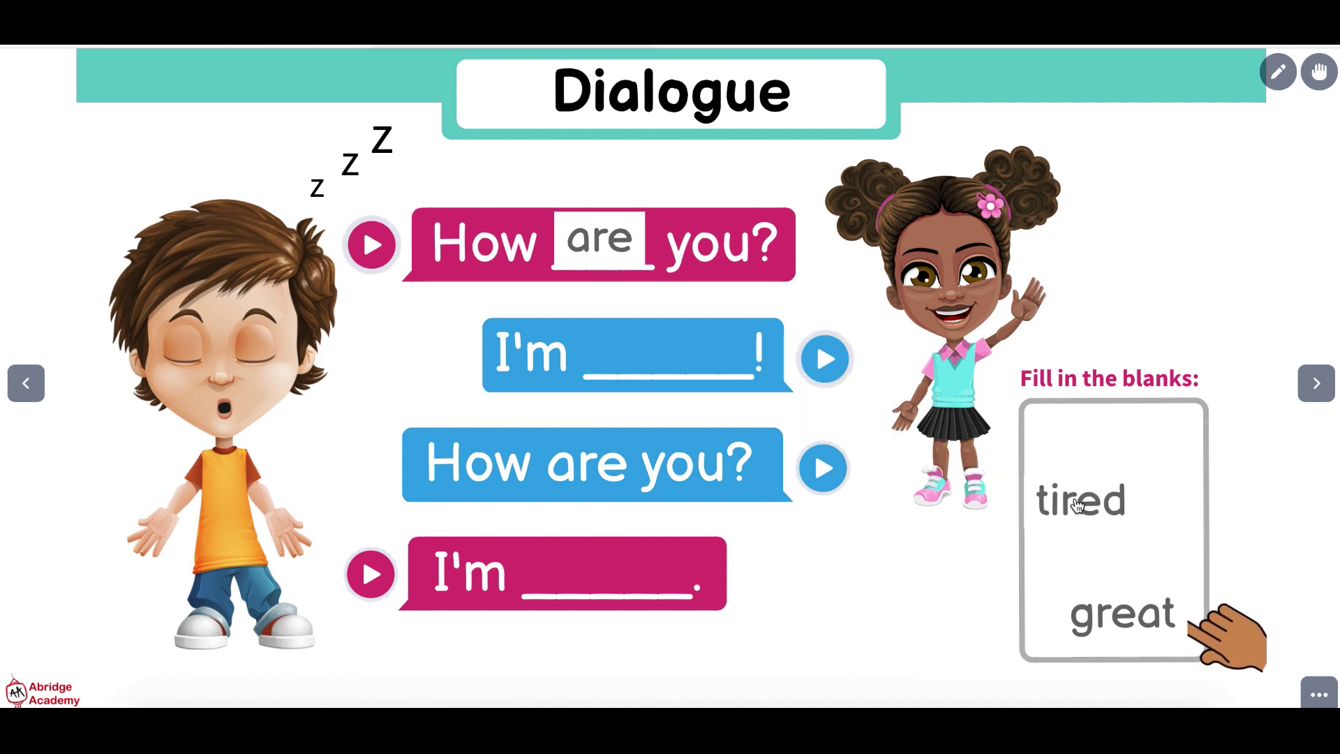
left_click_drag(1106, 612, 649, 349)
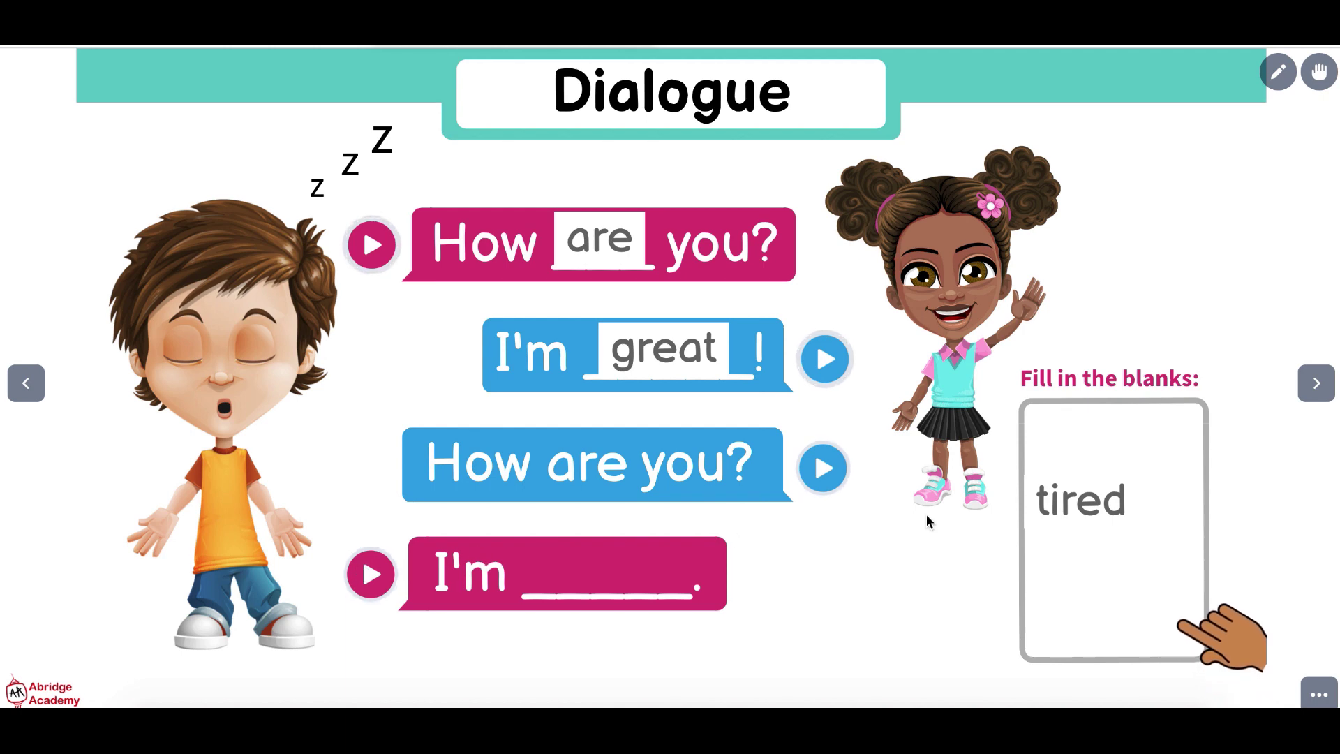
left_click_drag(1093, 504, 628, 572)
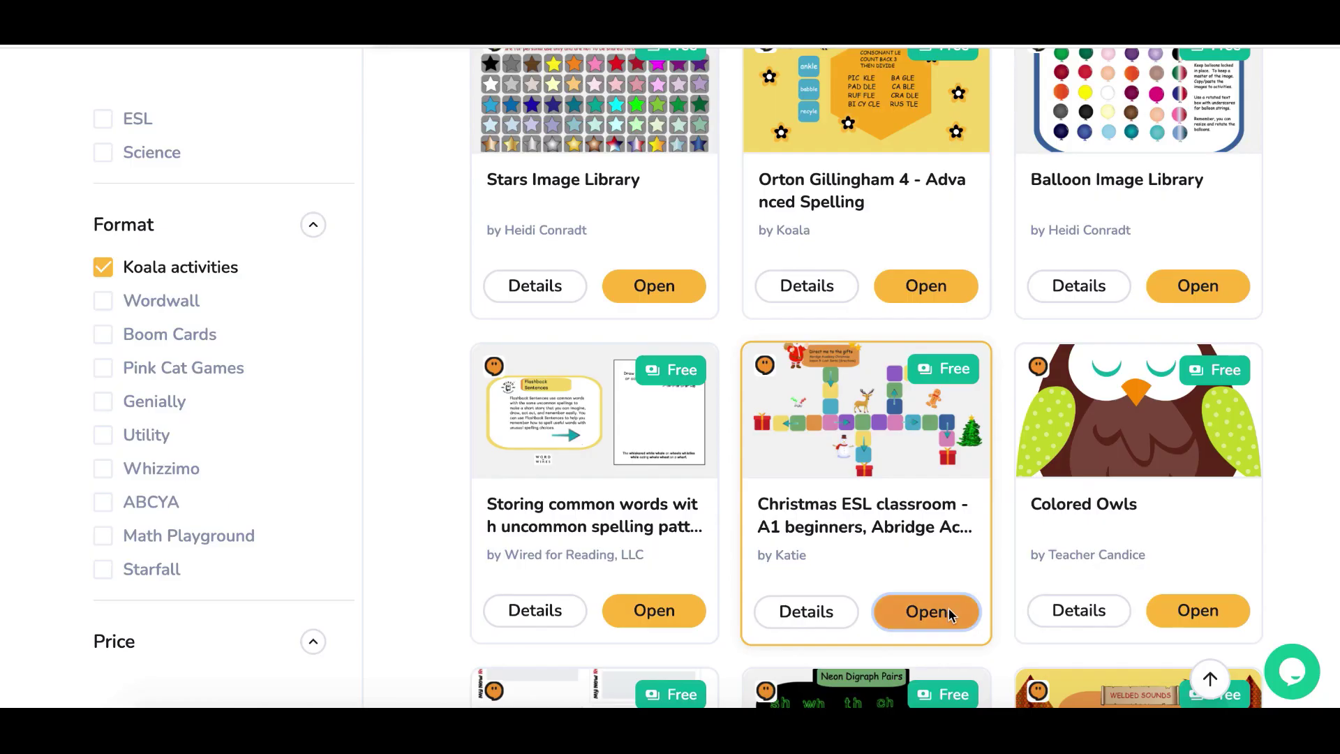
left_click(927, 612)
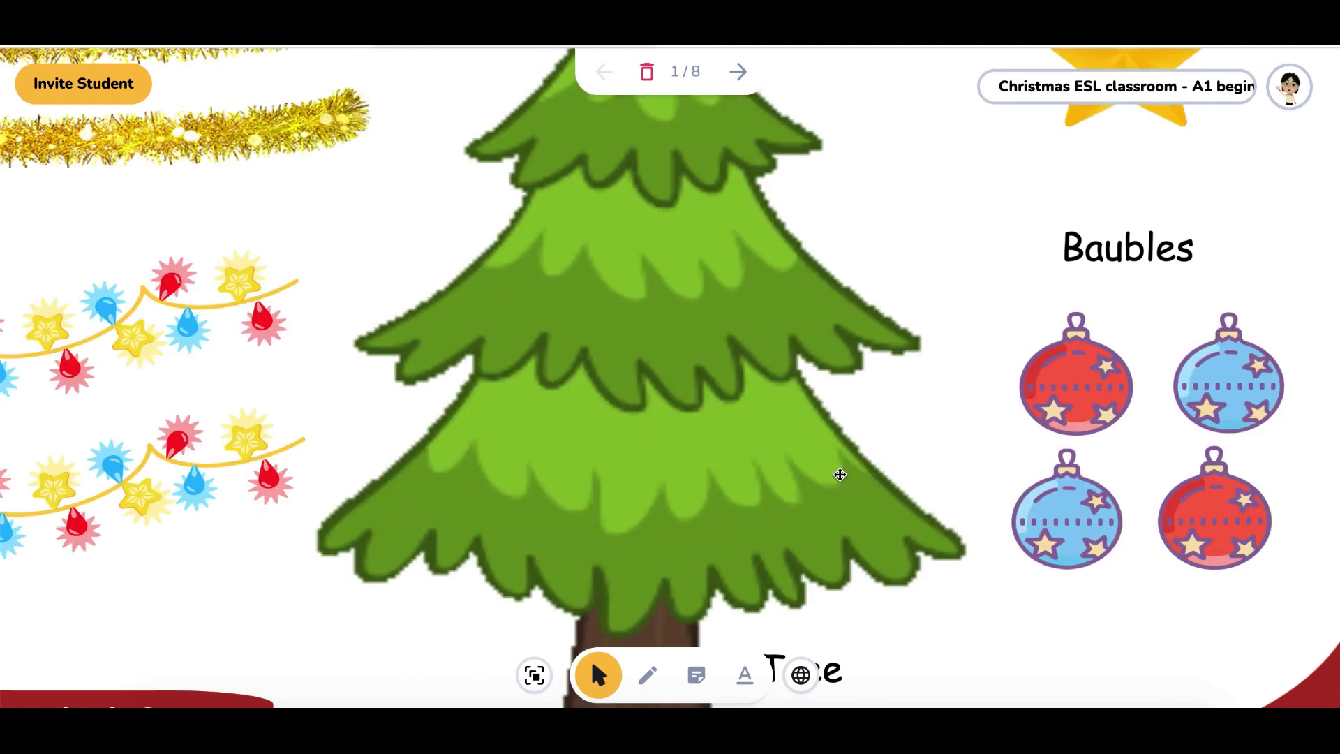
Hang a red bauble and two blue baubles on the Christmas tree's branches
scroll(839, 474, "down", 5)
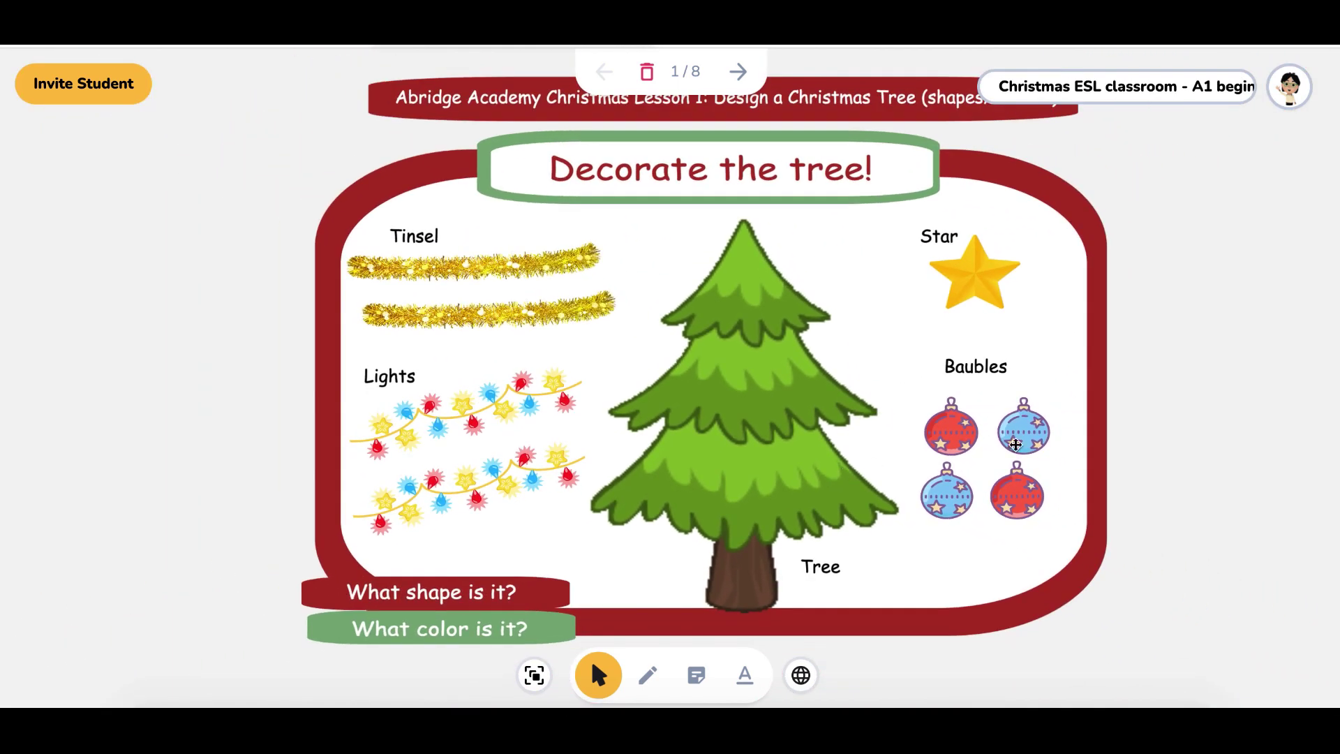
left_click_drag(938, 446, 804, 490)
left_click_drag(950, 493, 694, 485)
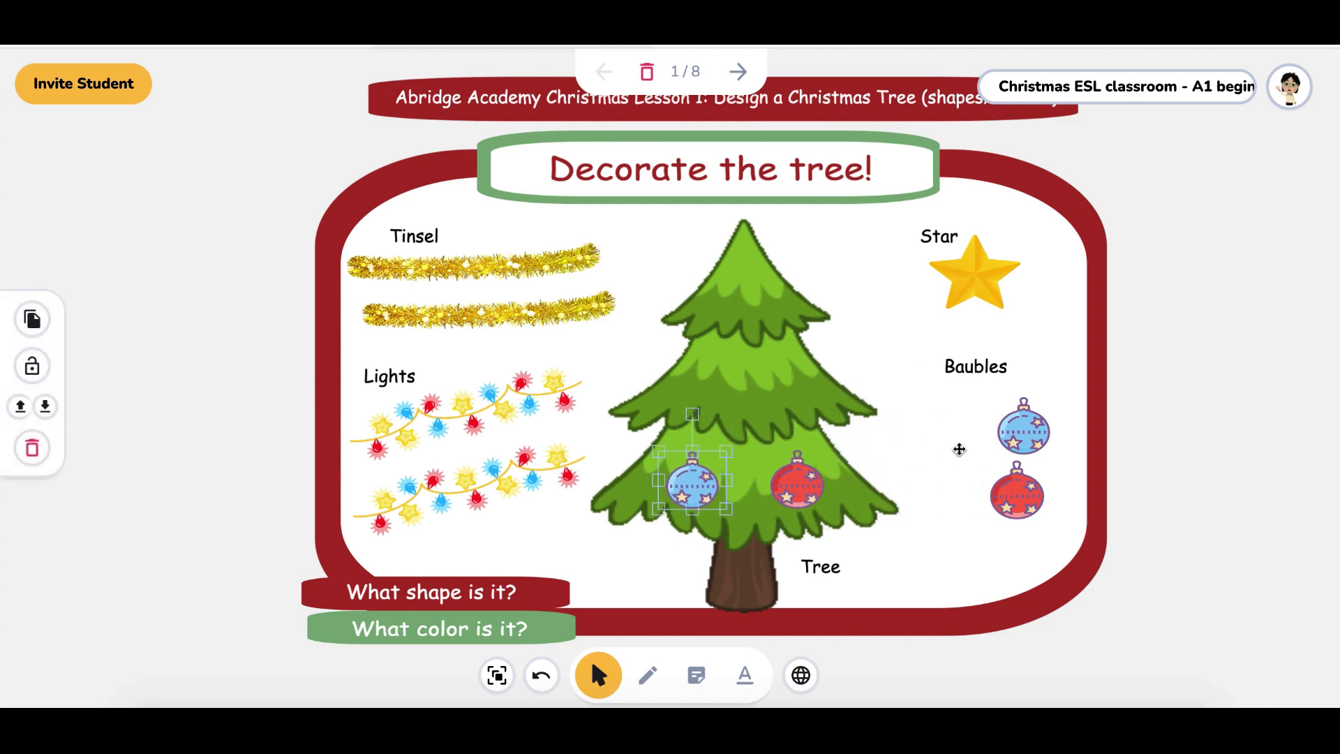
left_click_drag(1034, 427, 815, 409)
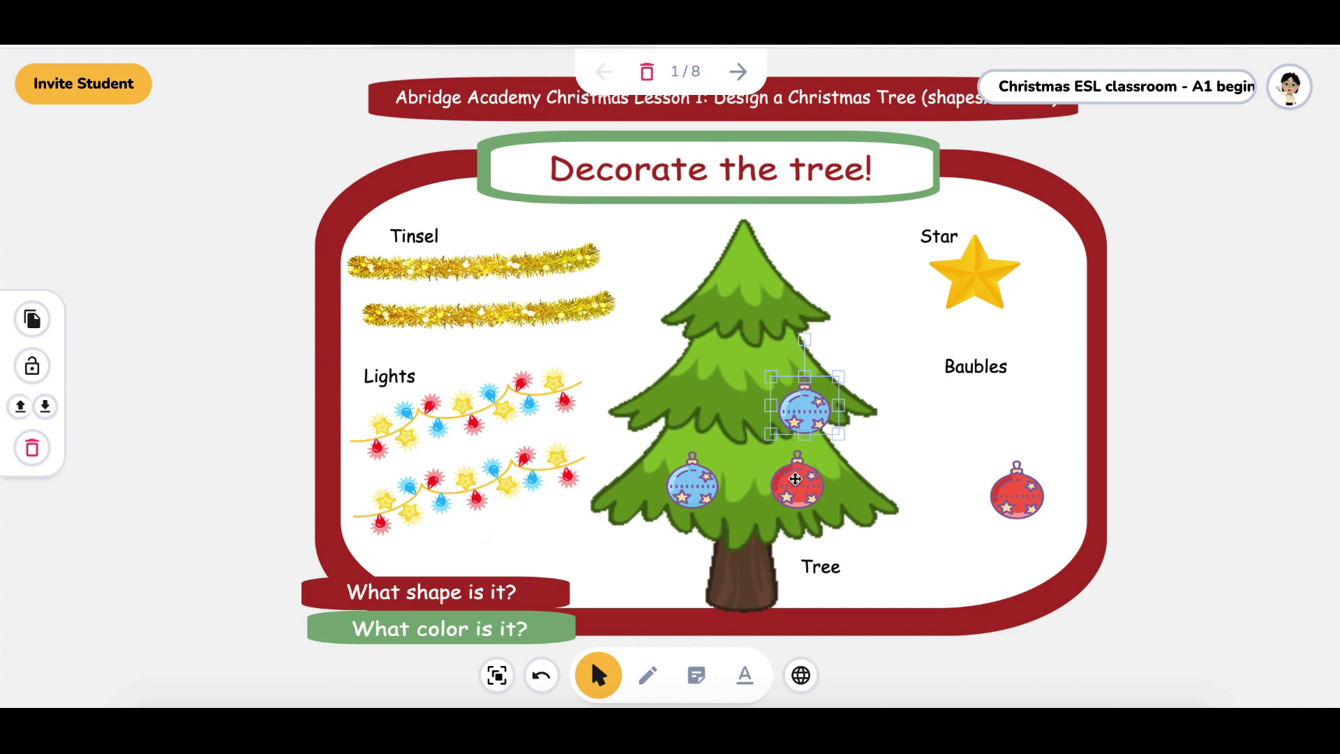
Drape the upper lights string across the tree, then select the lower string and unlock it
left_click_drag(455, 434, 722, 465)
left_click(453, 492)
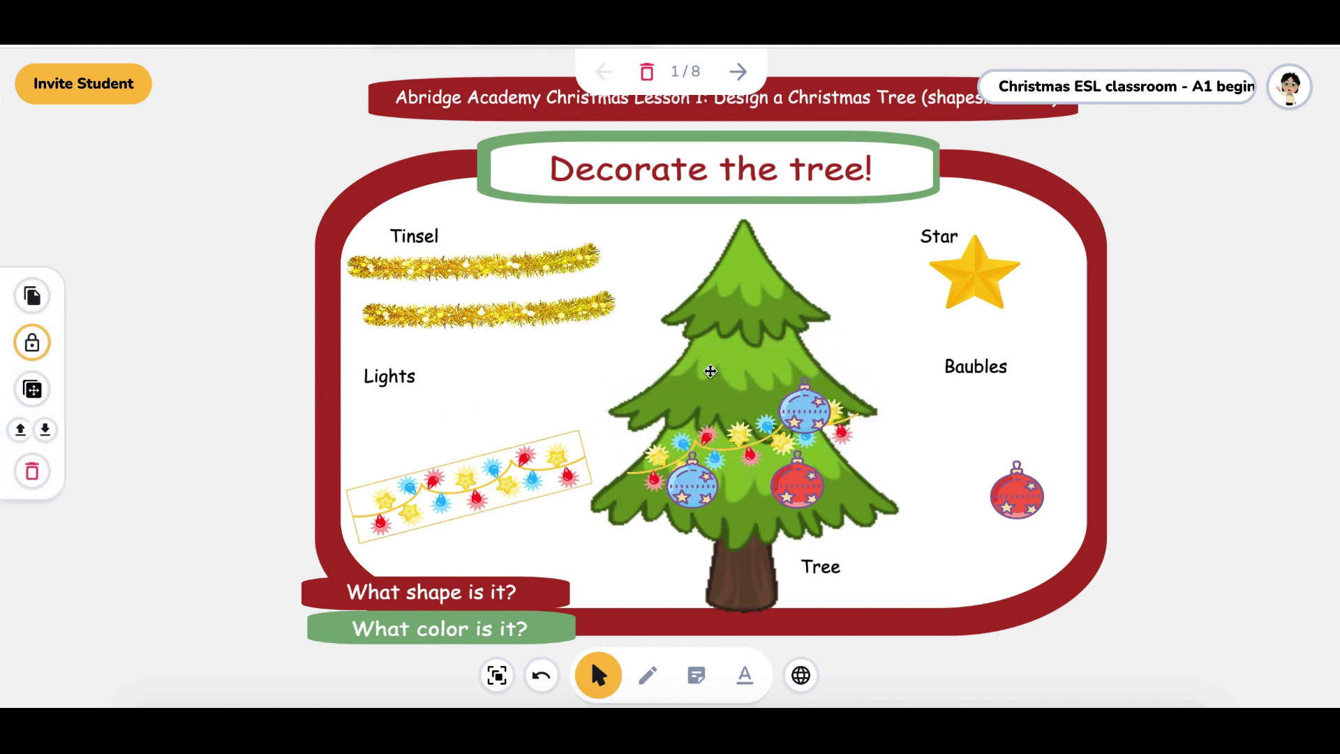
left_click(474, 429)
left_click(545, 457)
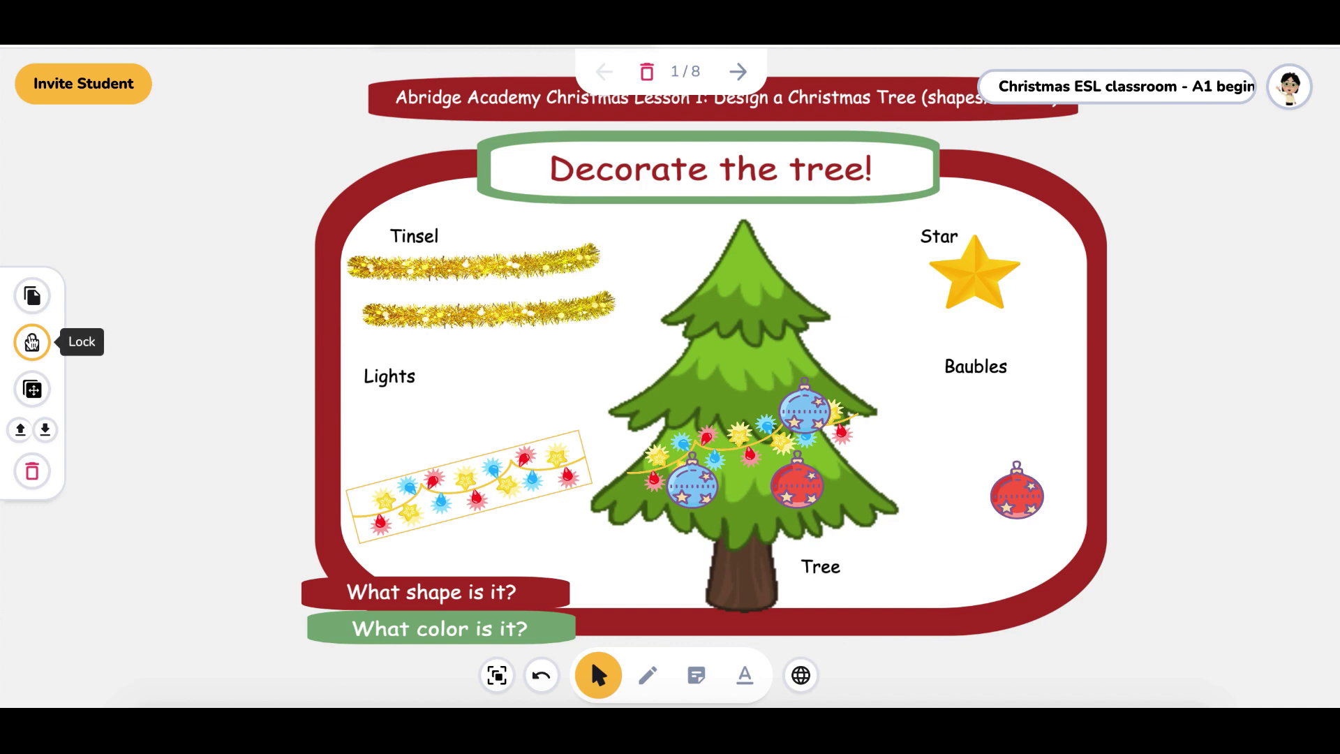
left_click(32, 342)
Place the second lights string tilted diagonally on the tree, and lay the top tinsel across the middle branches
left_click_drag(427, 494, 659, 396)
left_click_drag(705, 317, 741, 371)
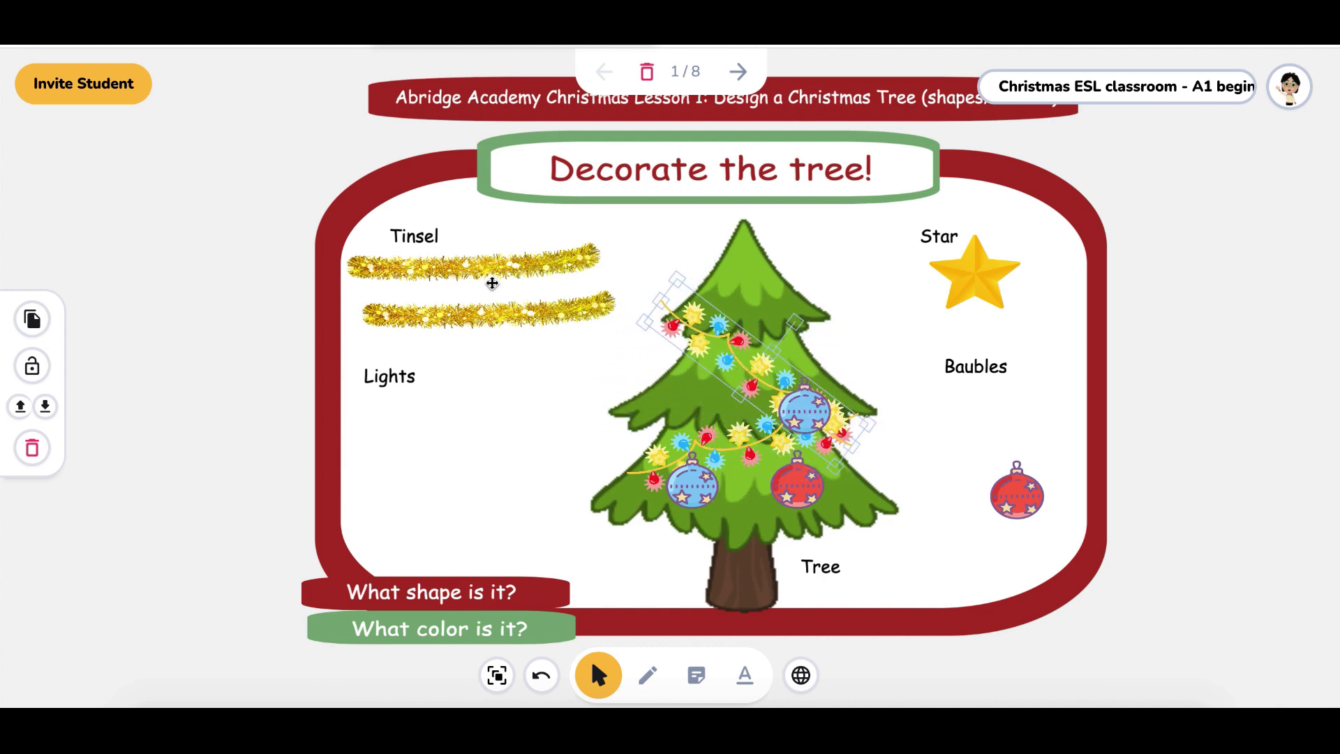
left_click(471, 272)
left_click_drag(471, 271, 716, 398)
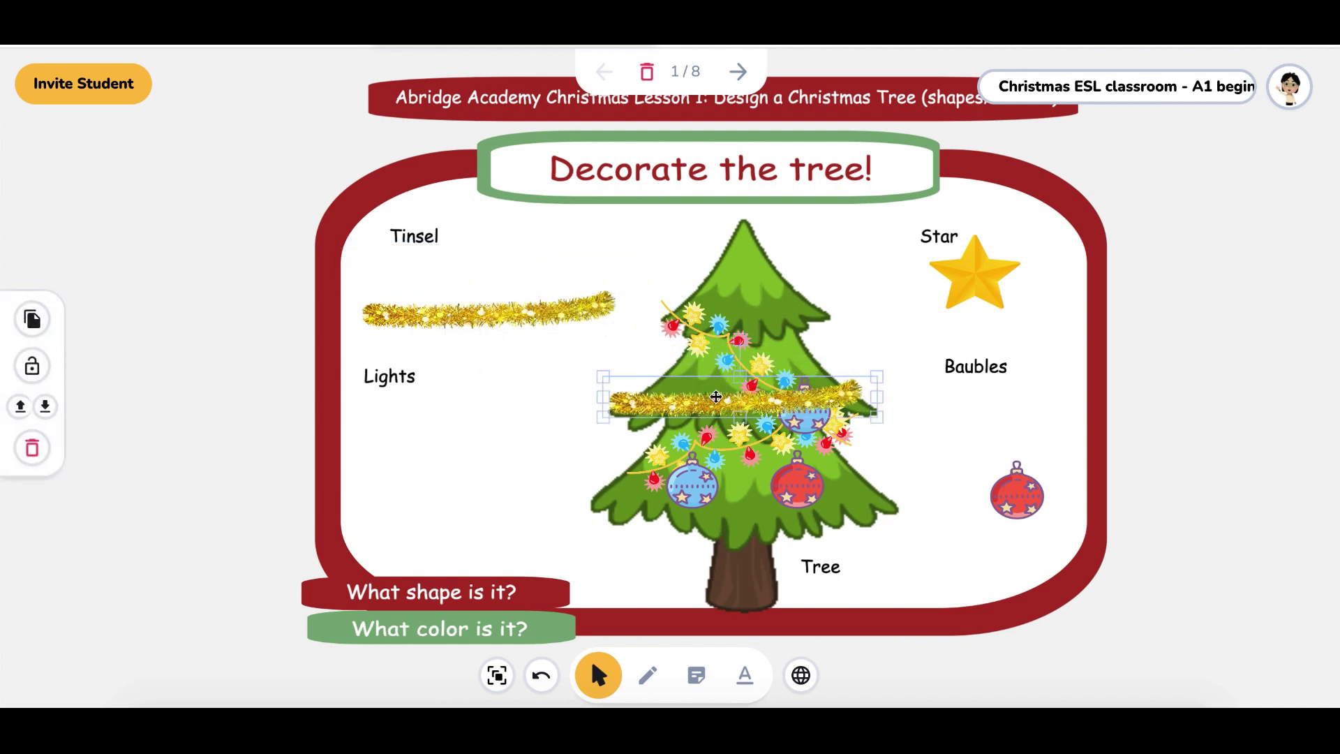
Unlock the second tinsel and drape it over the lower branches, then add the star and a red bauble
left_click(507, 319)
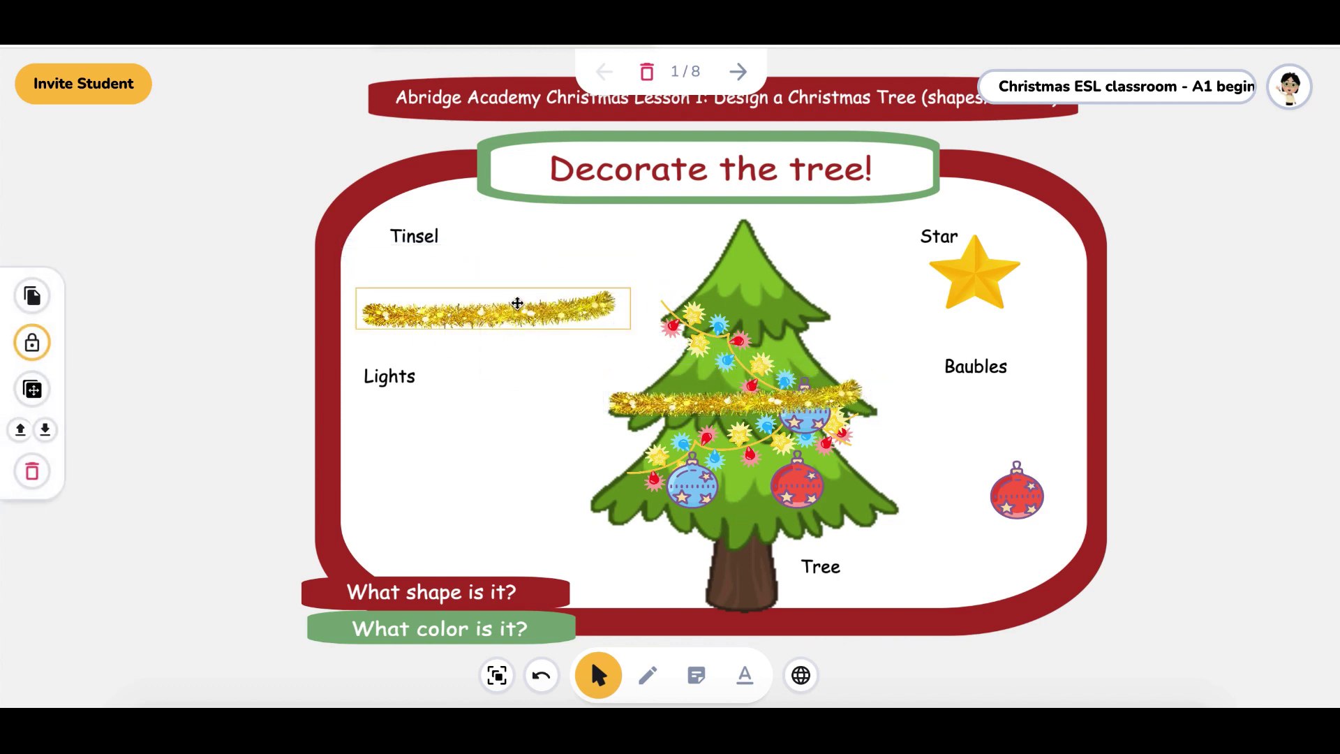
left_click(32, 343)
left_click_drag(436, 313, 680, 491)
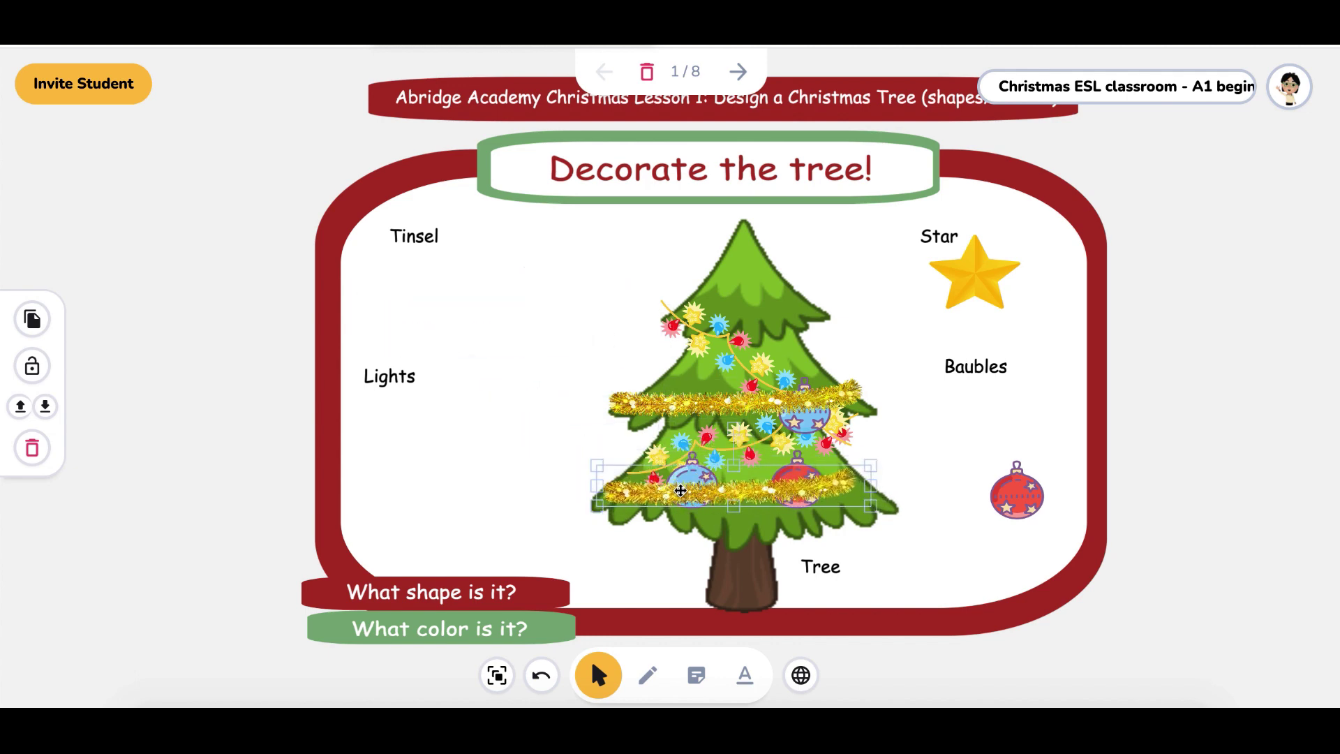
left_click_drag(976, 271, 746, 220)
left_click_drag(1015, 490, 783, 304)
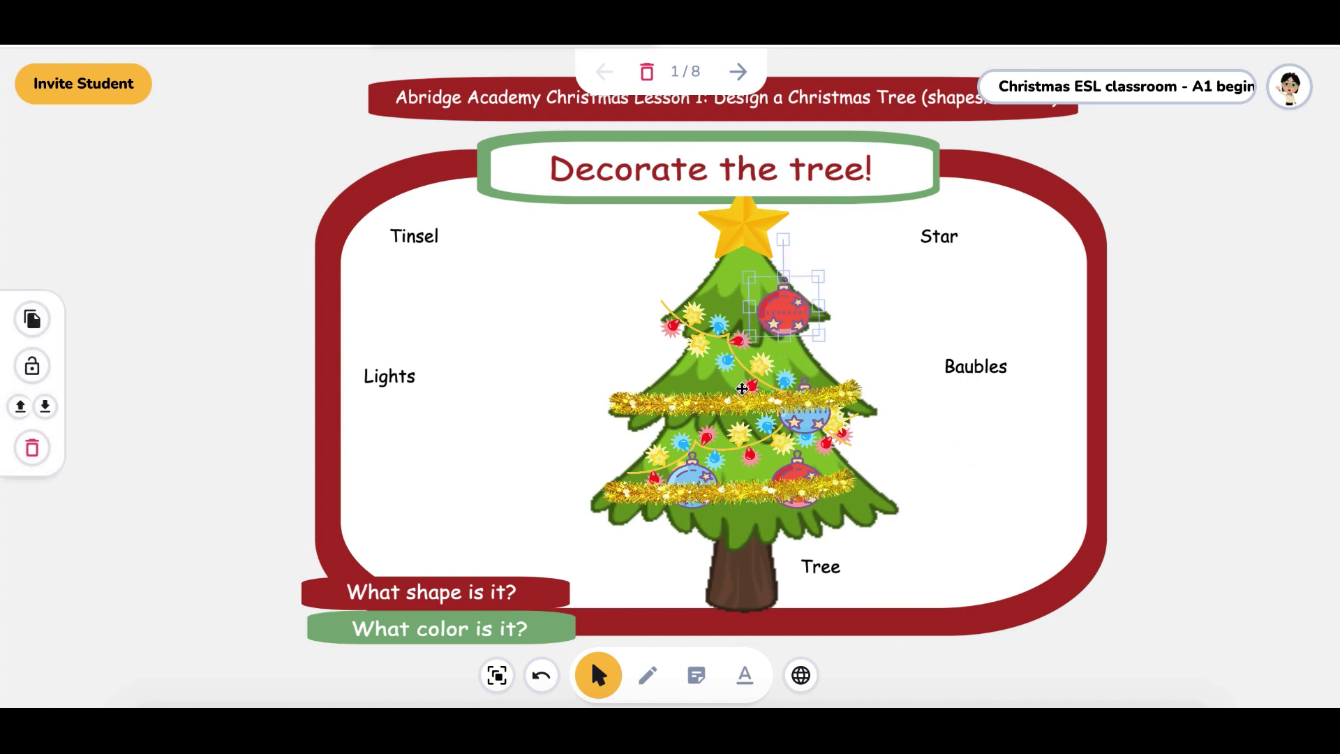
On the Build a snowman! slide, add two mittens, a carrot nose, two stone eyes, a scarf and a twig mouth
left_click(738, 72)
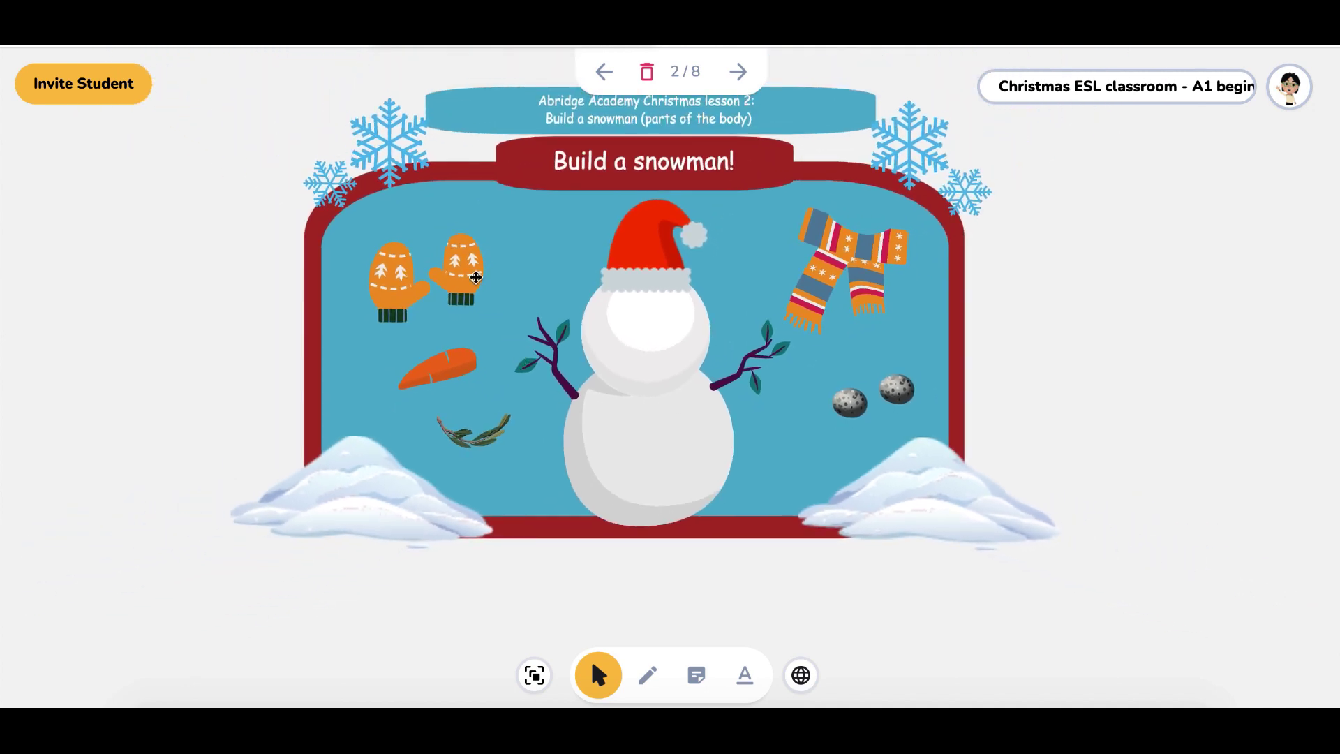
left_click_drag(475, 277, 784, 328)
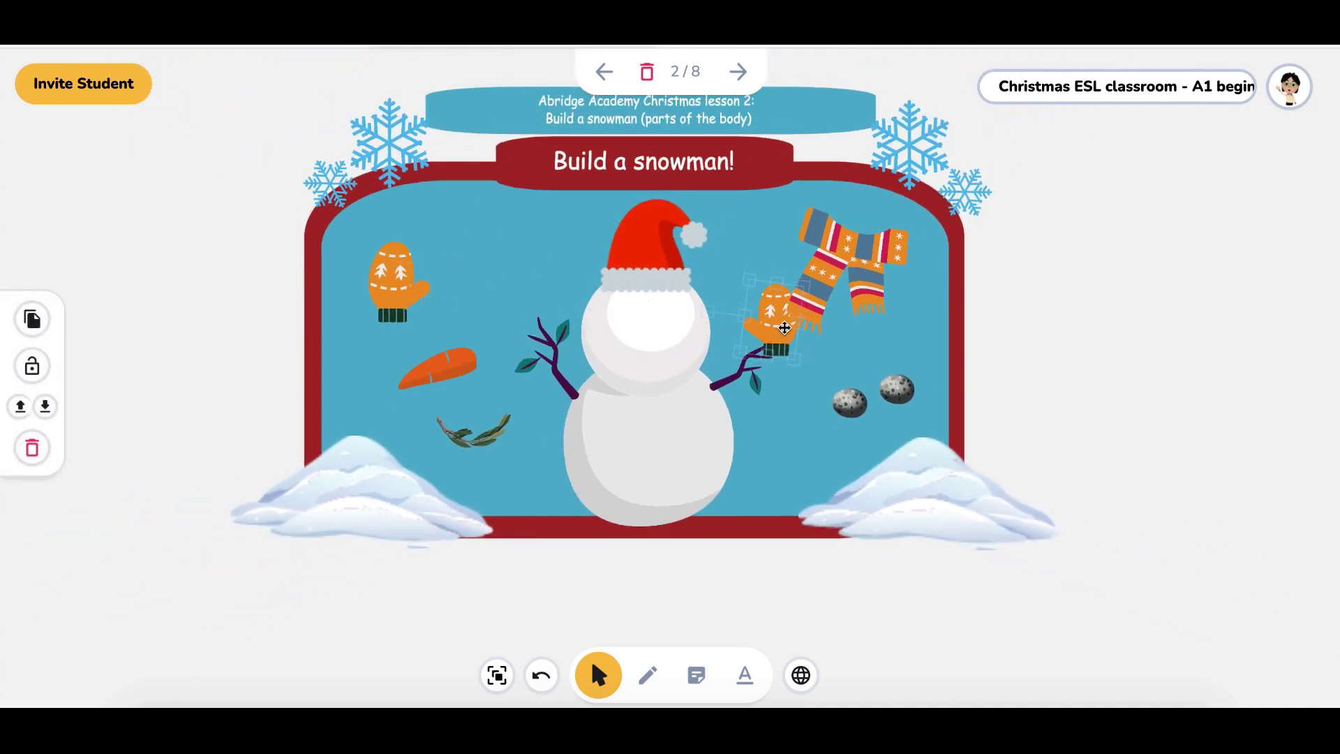
left_click_drag(397, 283, 547, 315)
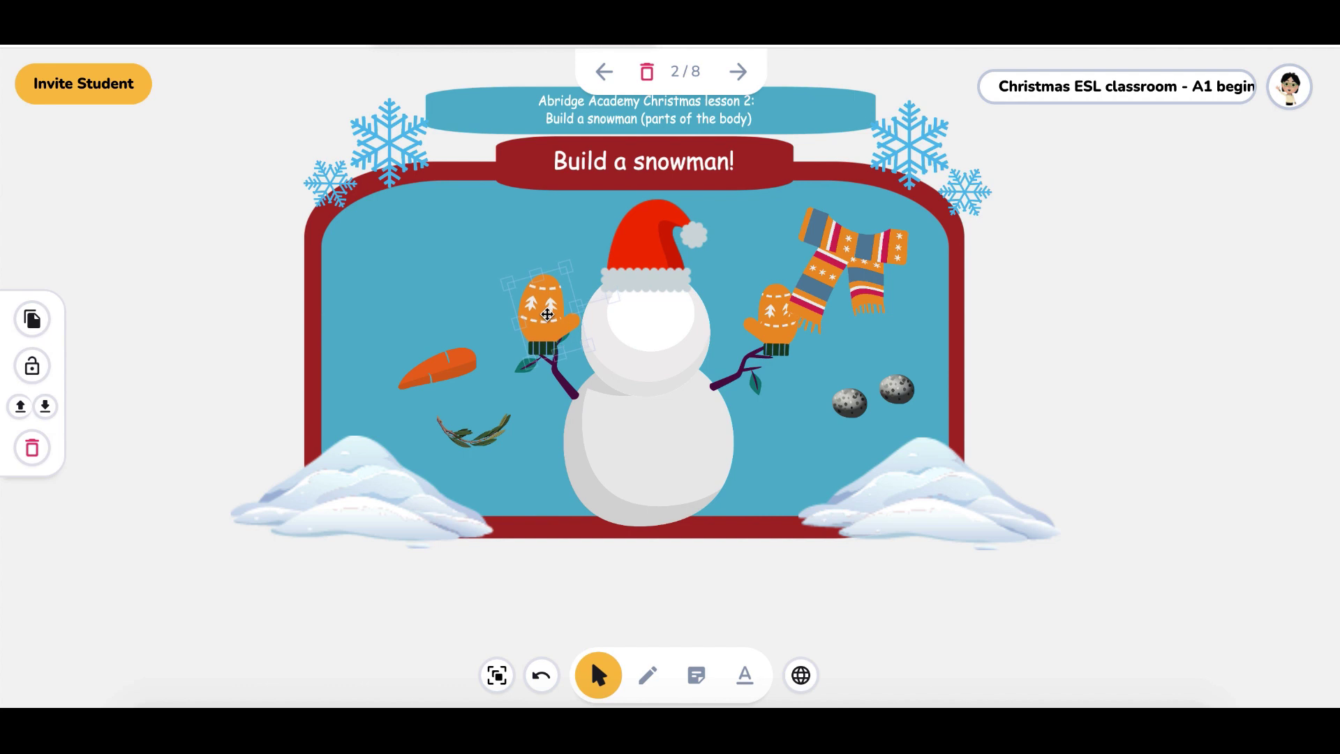
left_click_drag(428, 383, 603, 357)
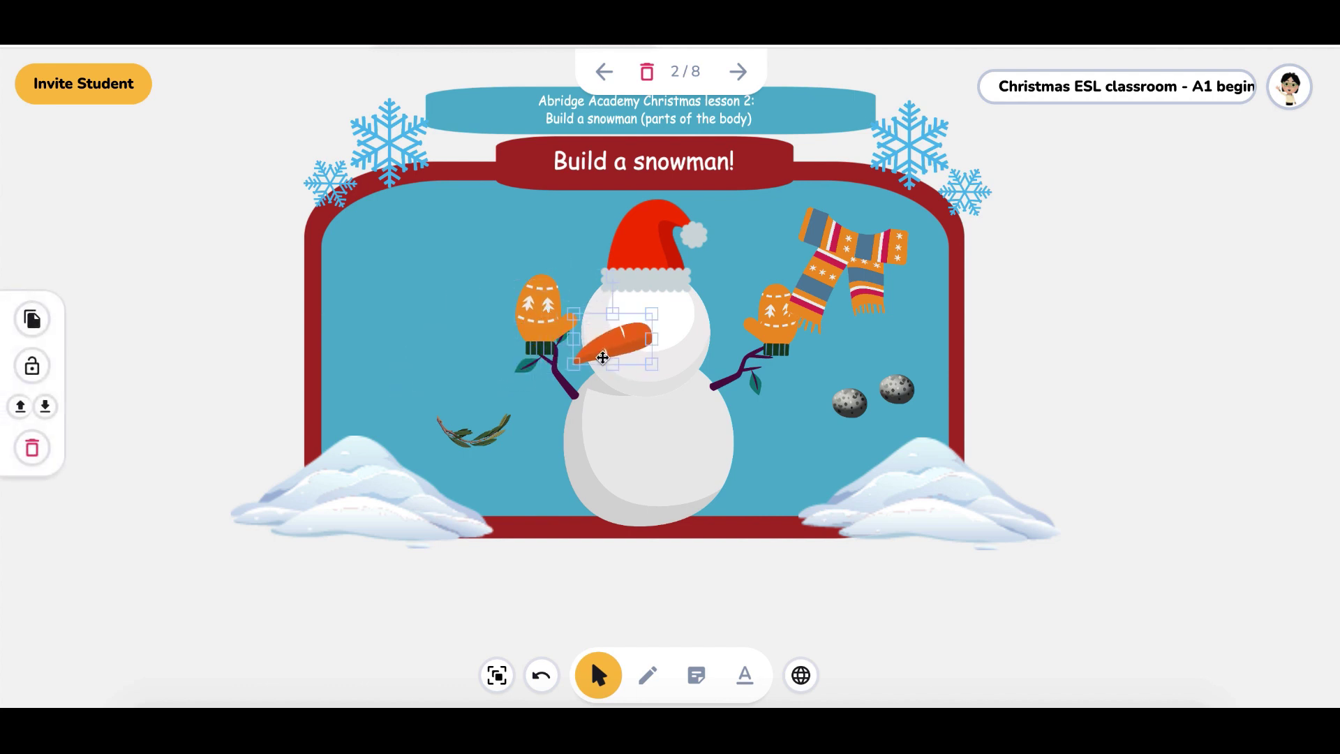
left_click_drag(840, 405, 605, 310)
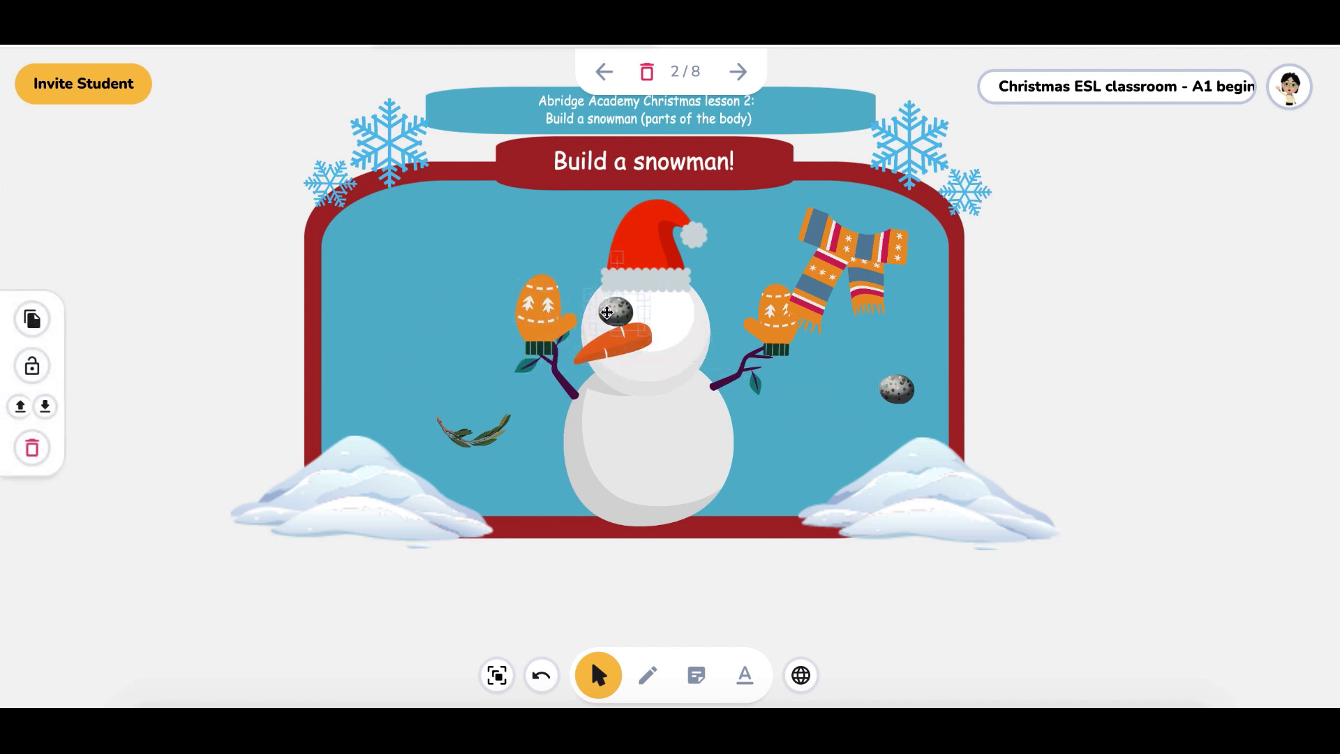
left_click_drag(916, 398, 677, 318)
left_click_drag(846, 256, 655, 396)
left_click_drag(476, 439, 656, 383)
left_click(735, 79)
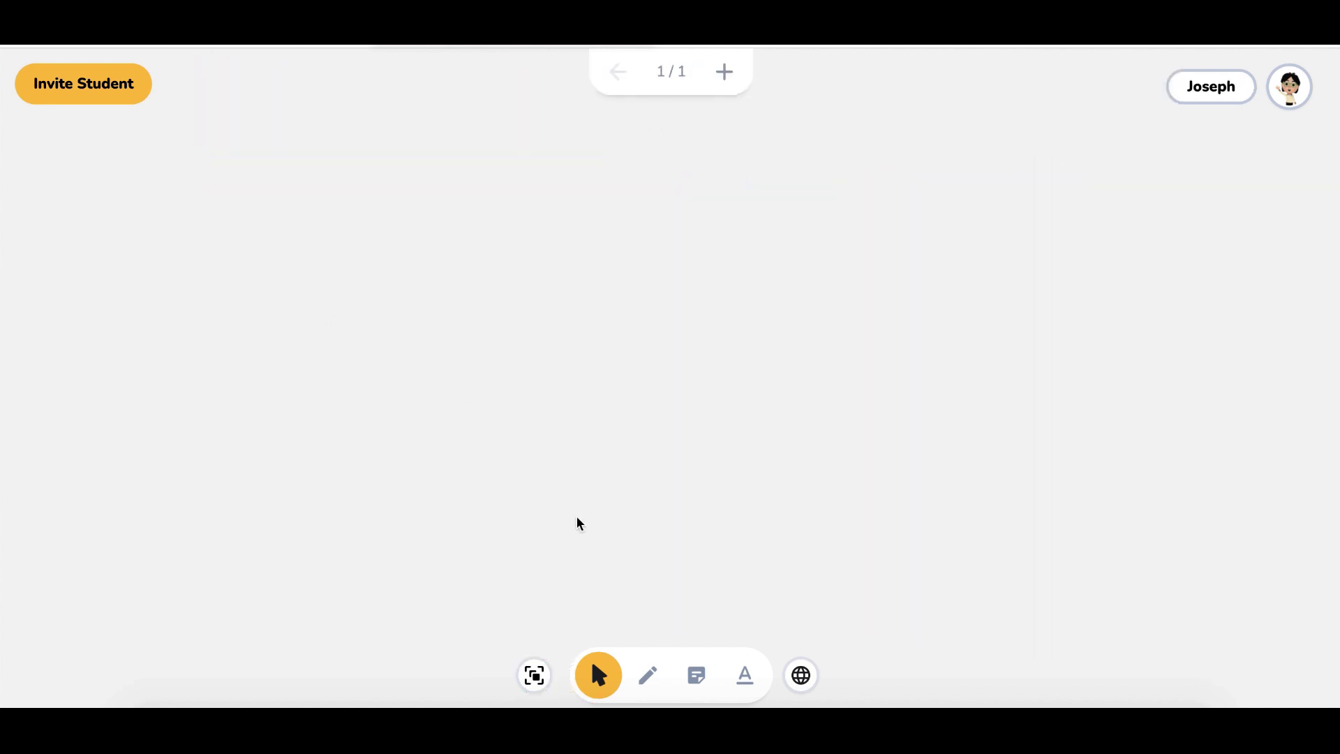
Handwrite 'hi' and a heart freehand on the blank board, then show the Your activities list
left_click(647, 675)
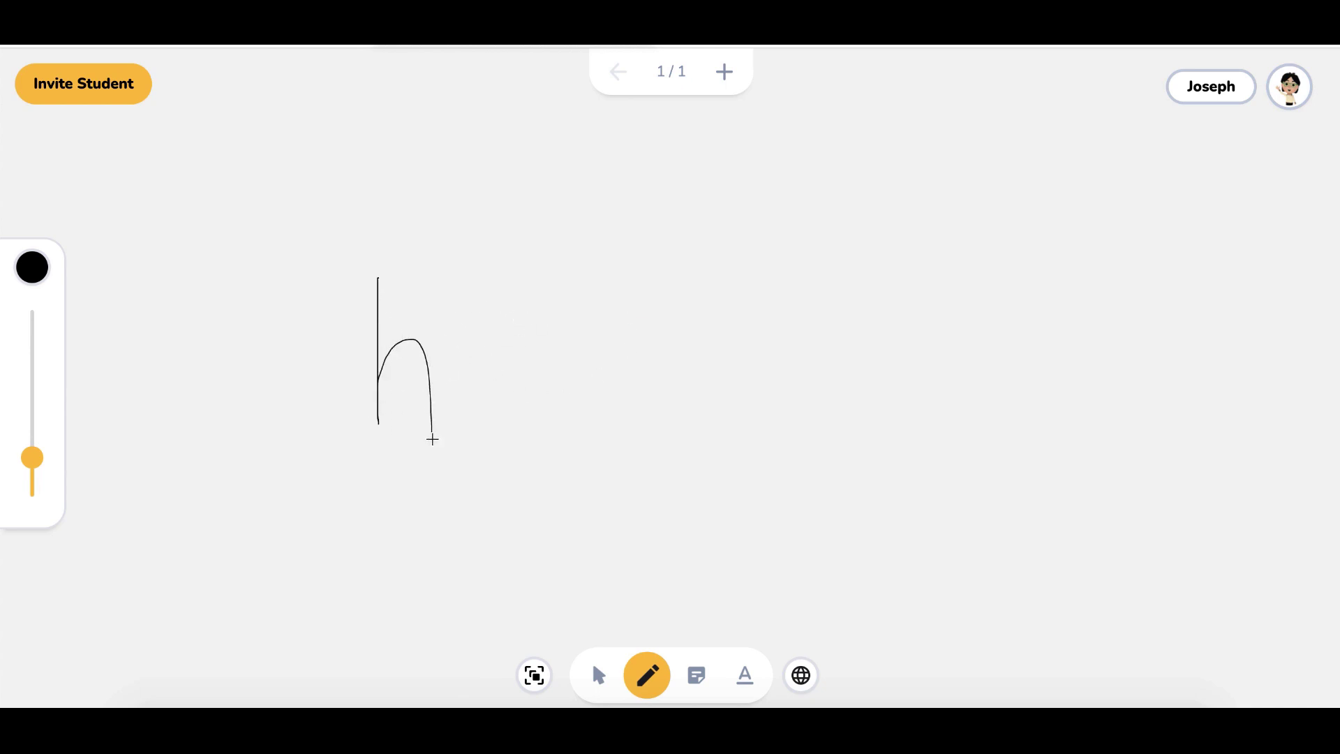
left_click_drag(433, 437, 433, 438)
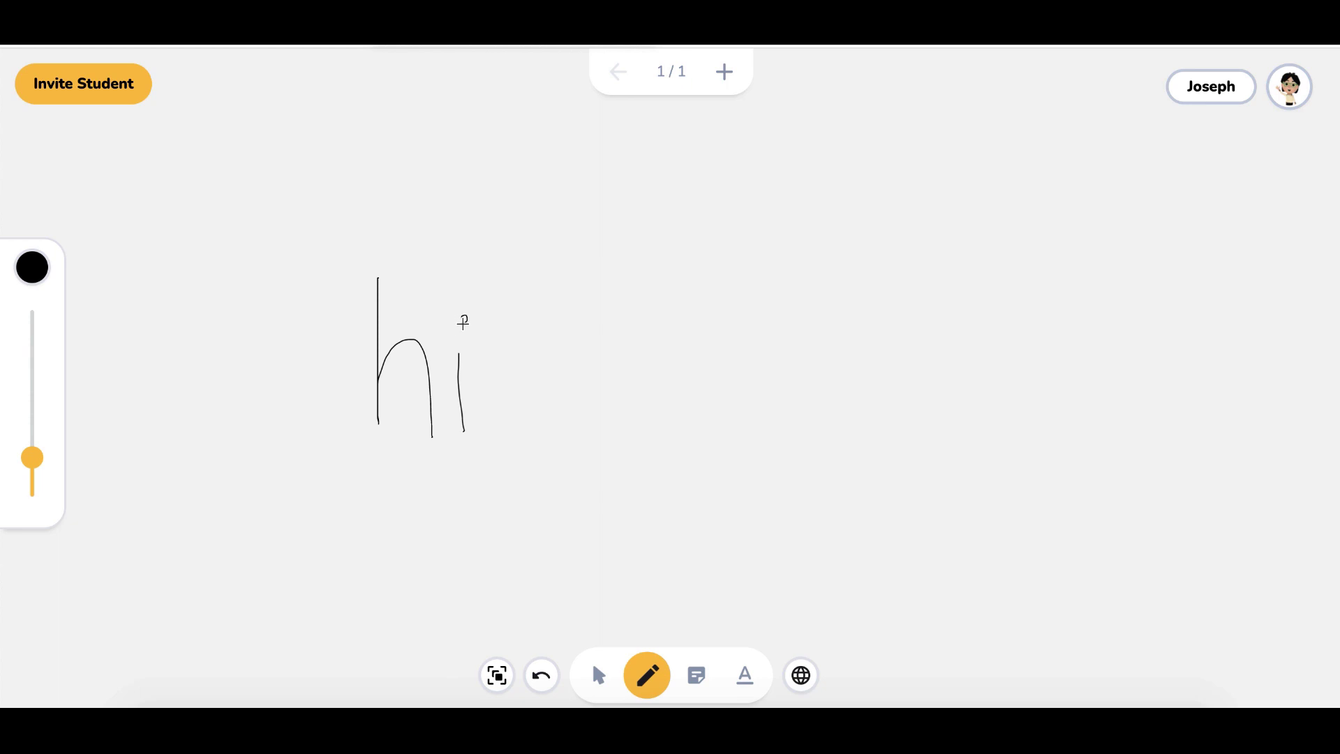
mouse_move(552, 303)
left_mouse_down()
mouse_move(573, 411)
mouse_move(556, 325)
left_mouse_up()
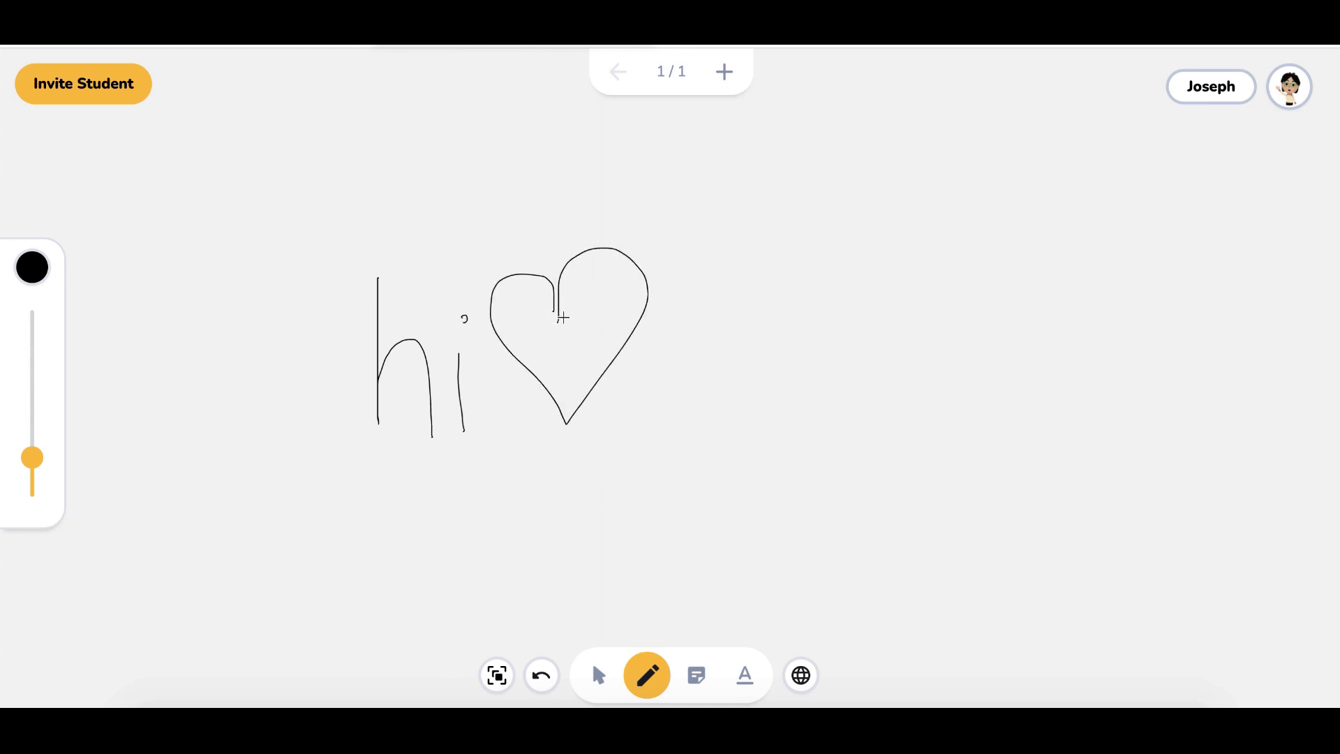
left_click(1210, 93)
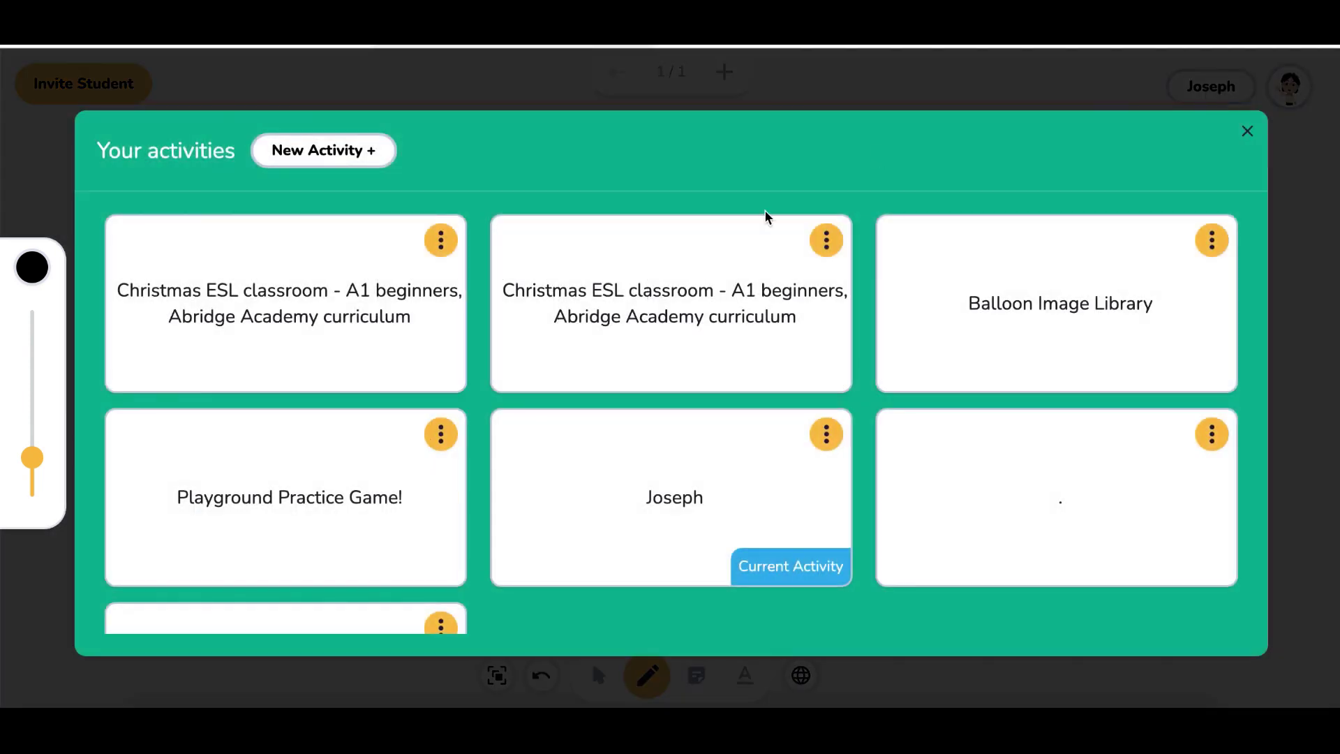
In the Christmas ESL activity, drag Santa onto the title card, then return to the hi-and-heart board
left_click(383, 271)
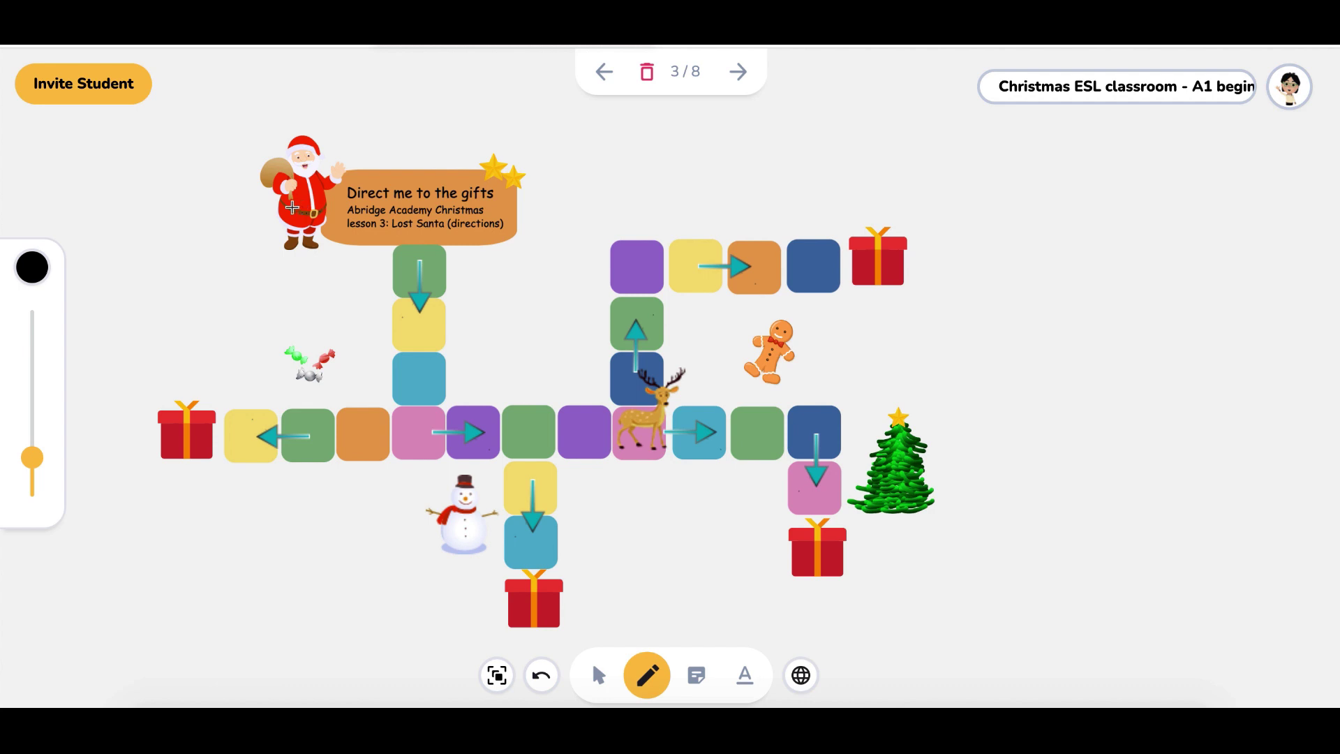
left_click(598, 675)
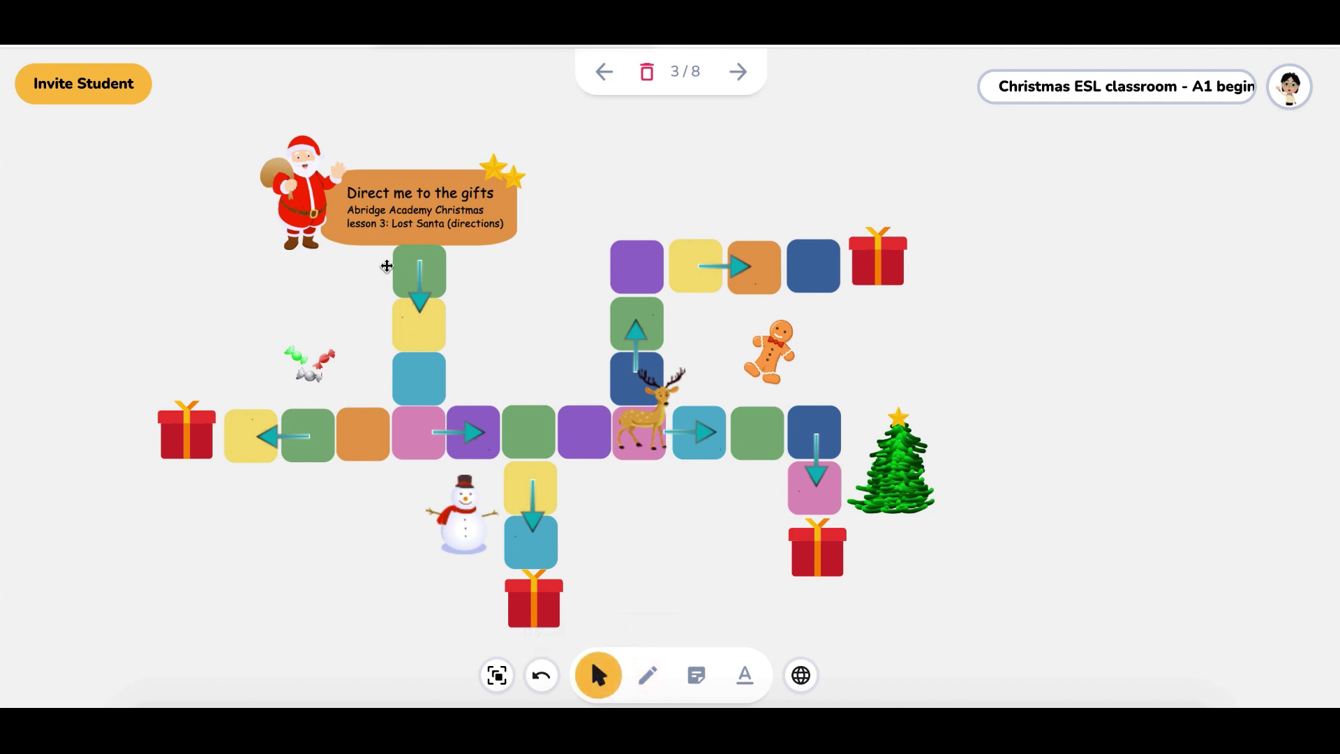
left_click(307, 215)
left_click_drag(307, 216, 400, 253)
left_click(1060, 100)
left_click(714, 504)
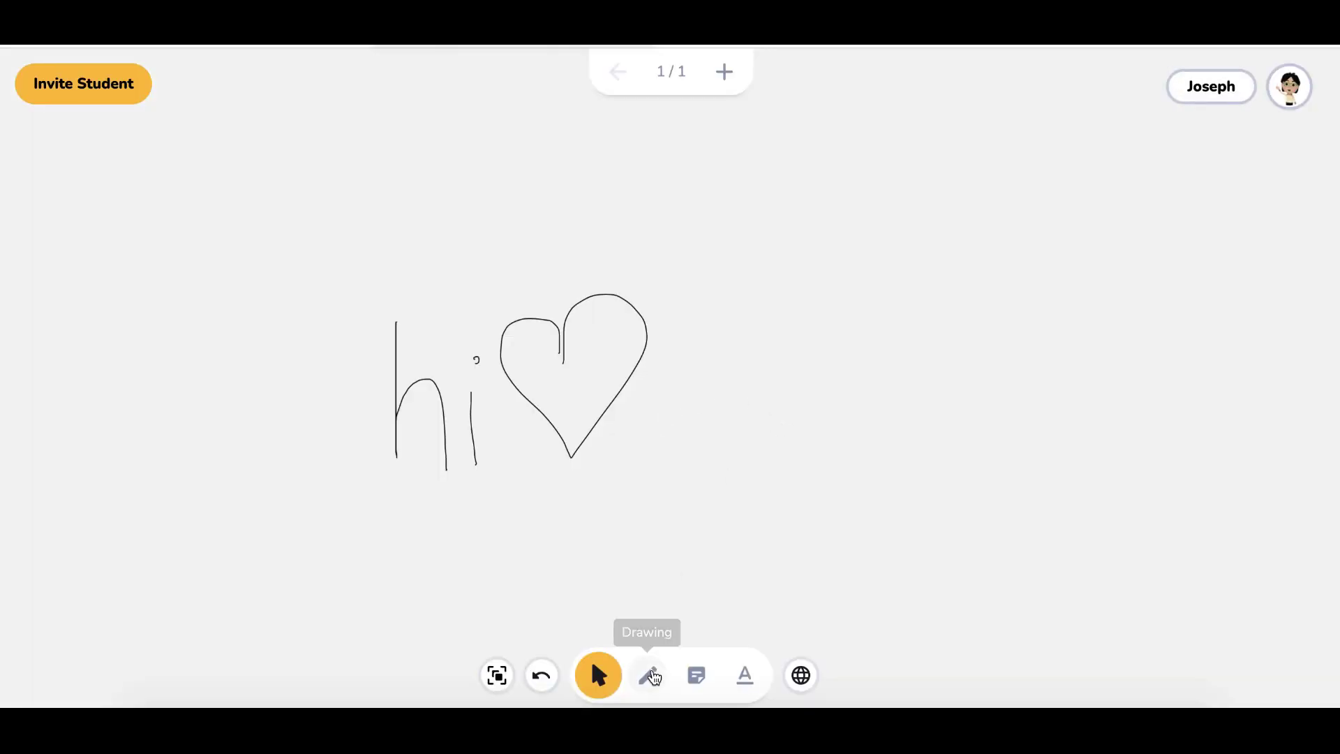
With pink pencil colour and an adjusted stroke thickness, write 'pink' beside the heart, then list your activities
left_click(647, 675)
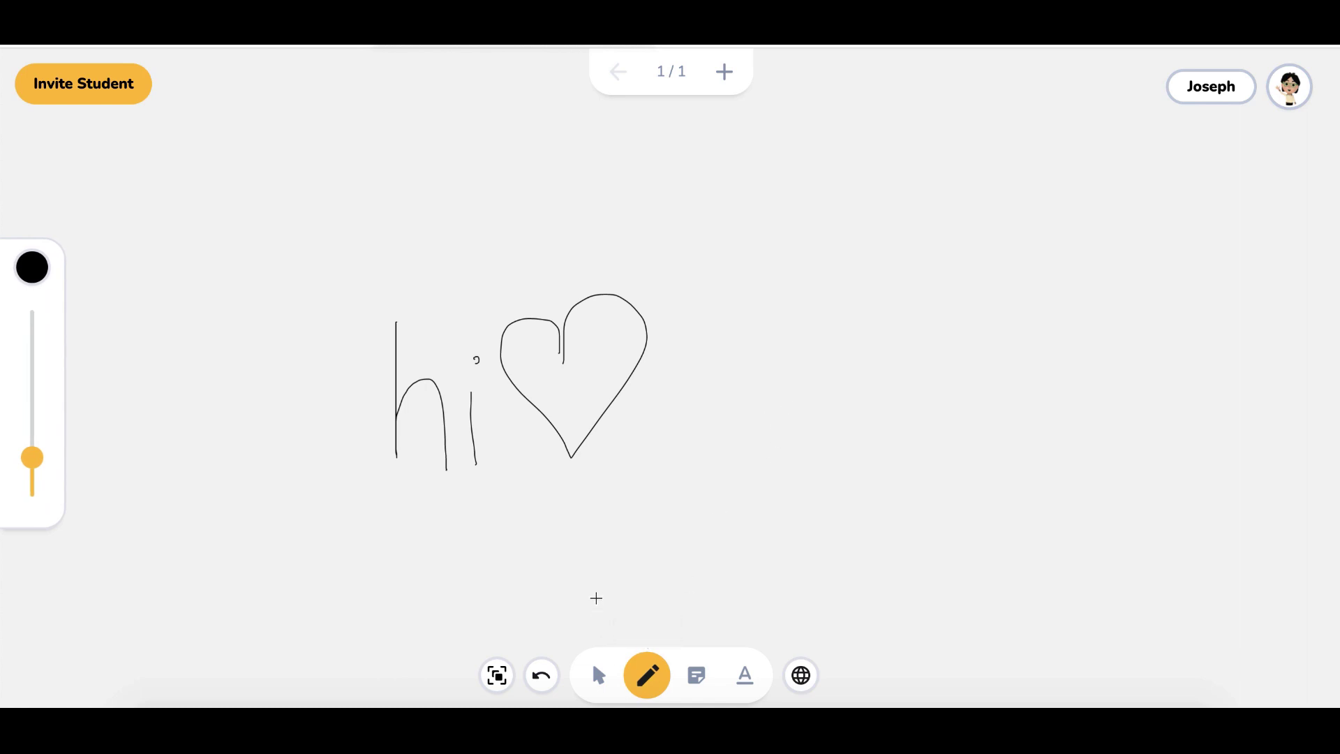
left_click(32, 268)
left_click(87, 288)
left_click_drag(12, 459, 32, 418)
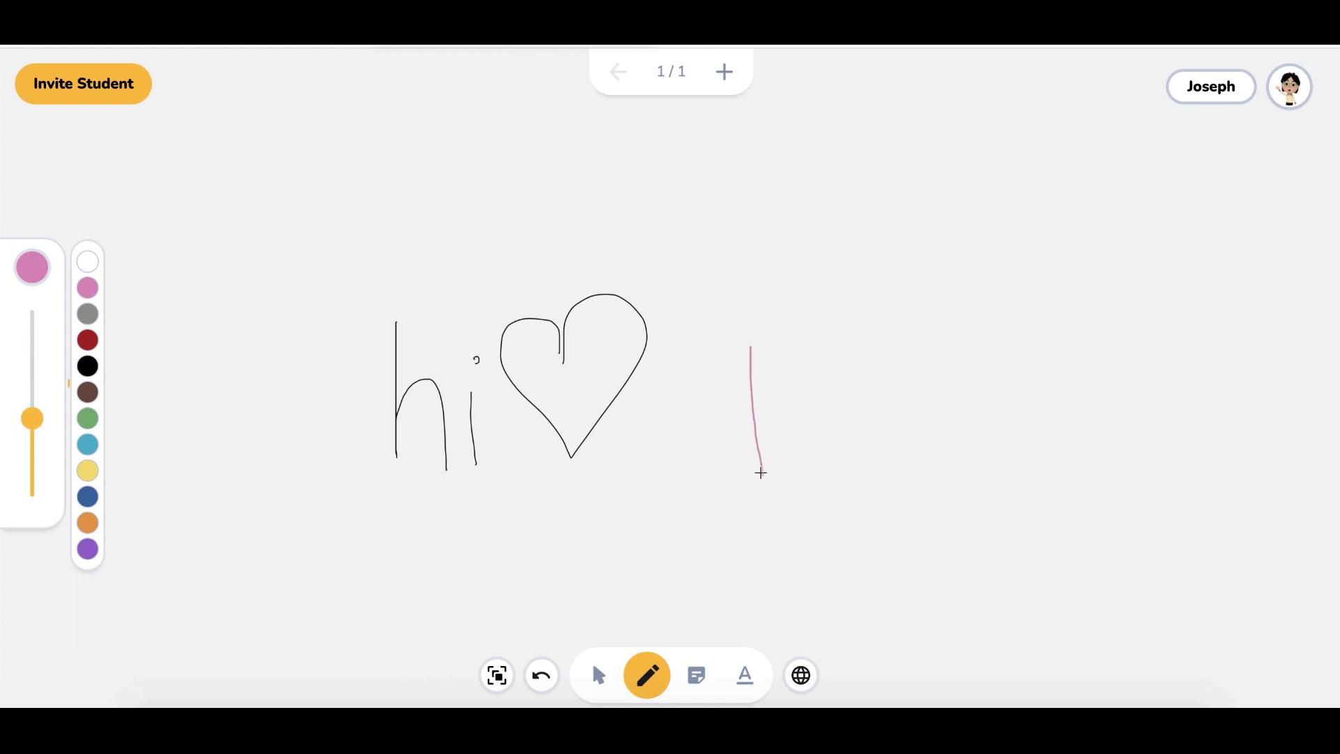
left_click_drag(789, 323, 734, 418)
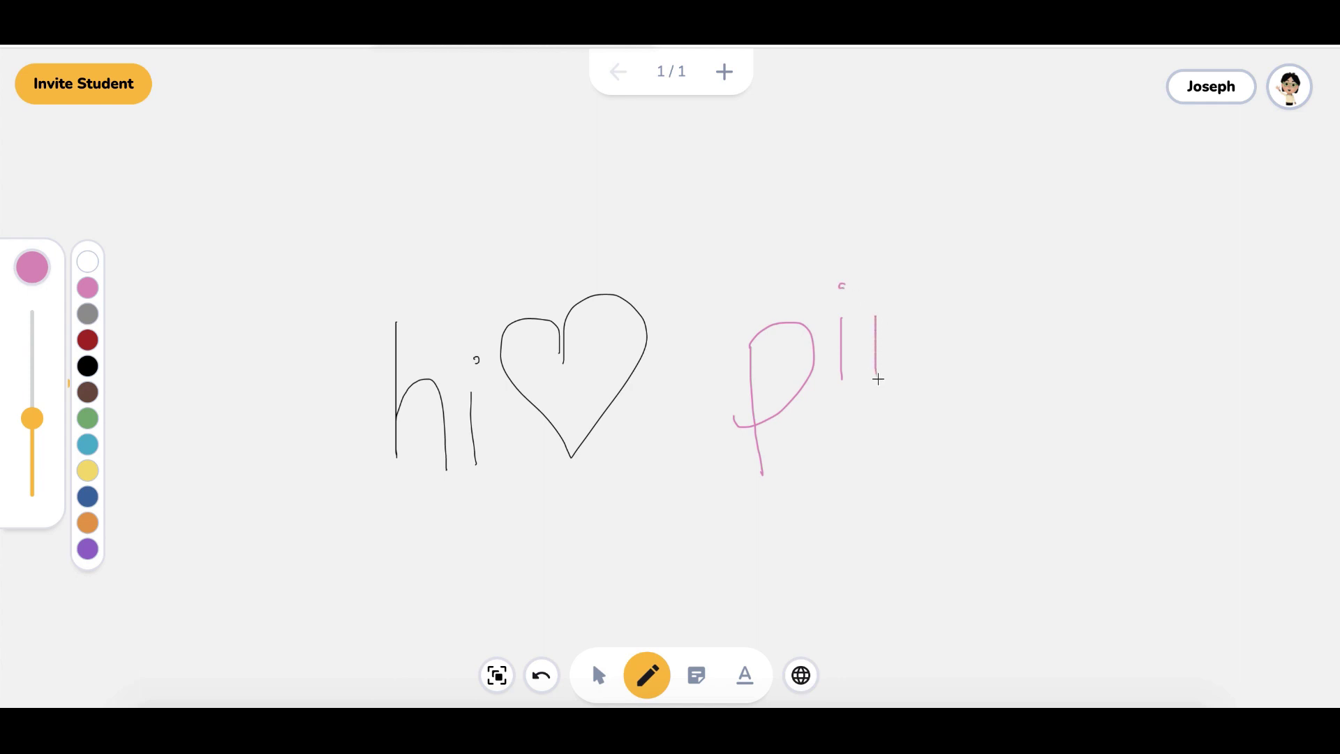
left_click_drag(935, 245, 940, 373)
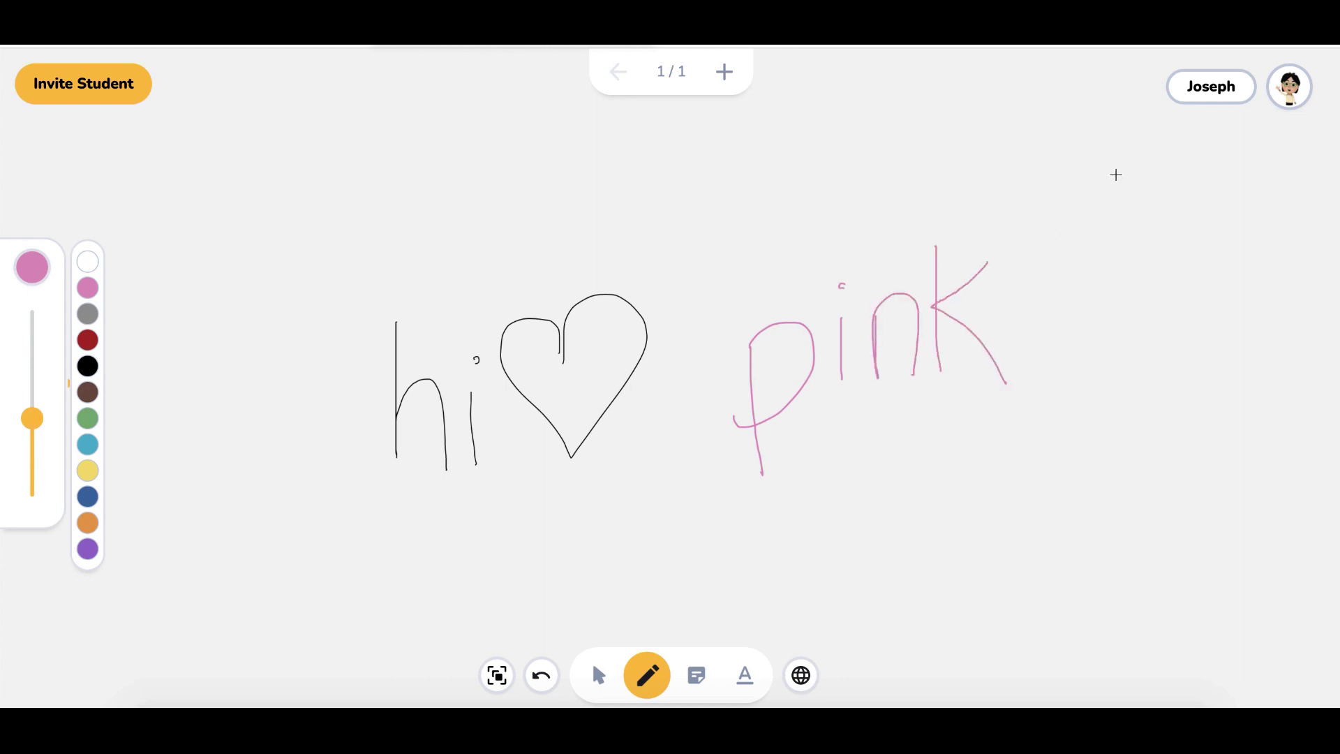
left_click(1201, 99)
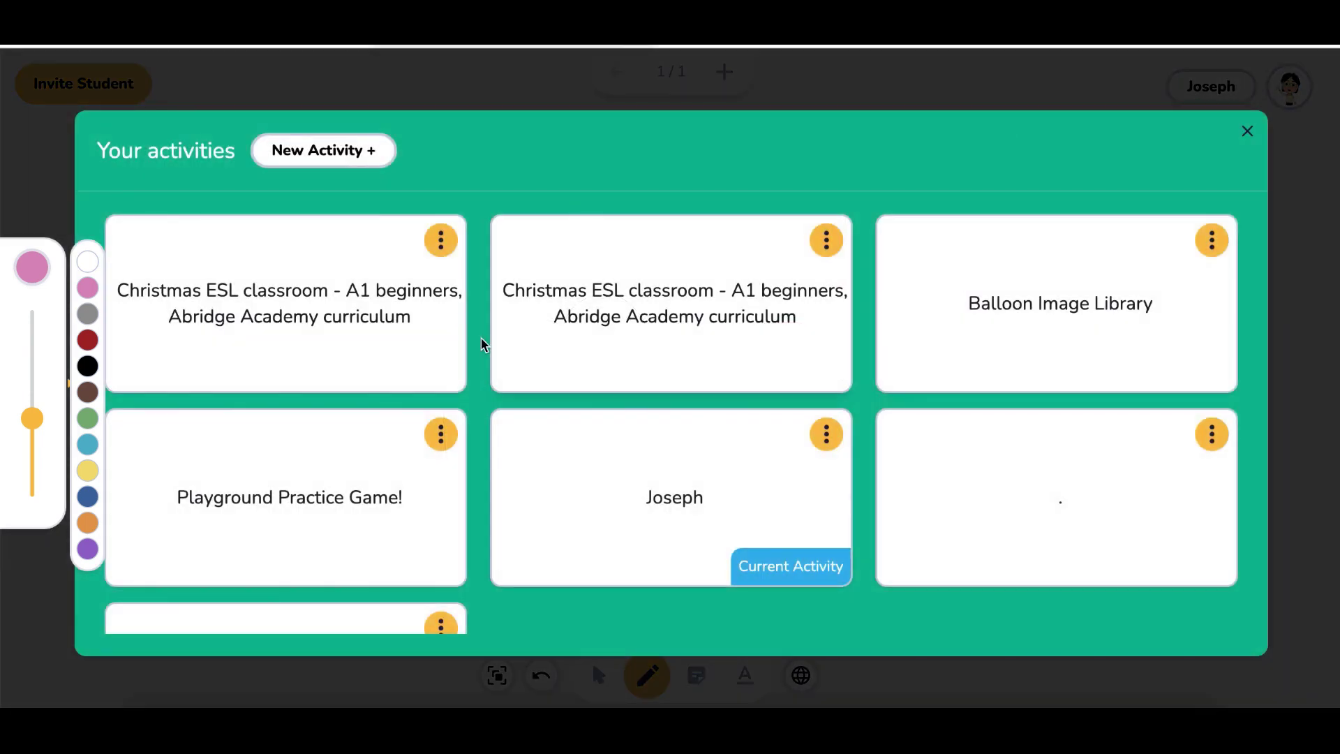
In the Christmas ESL activity, move Santa onto the yellow square below the title, then go to the clothes slide
left_click(345, 294)
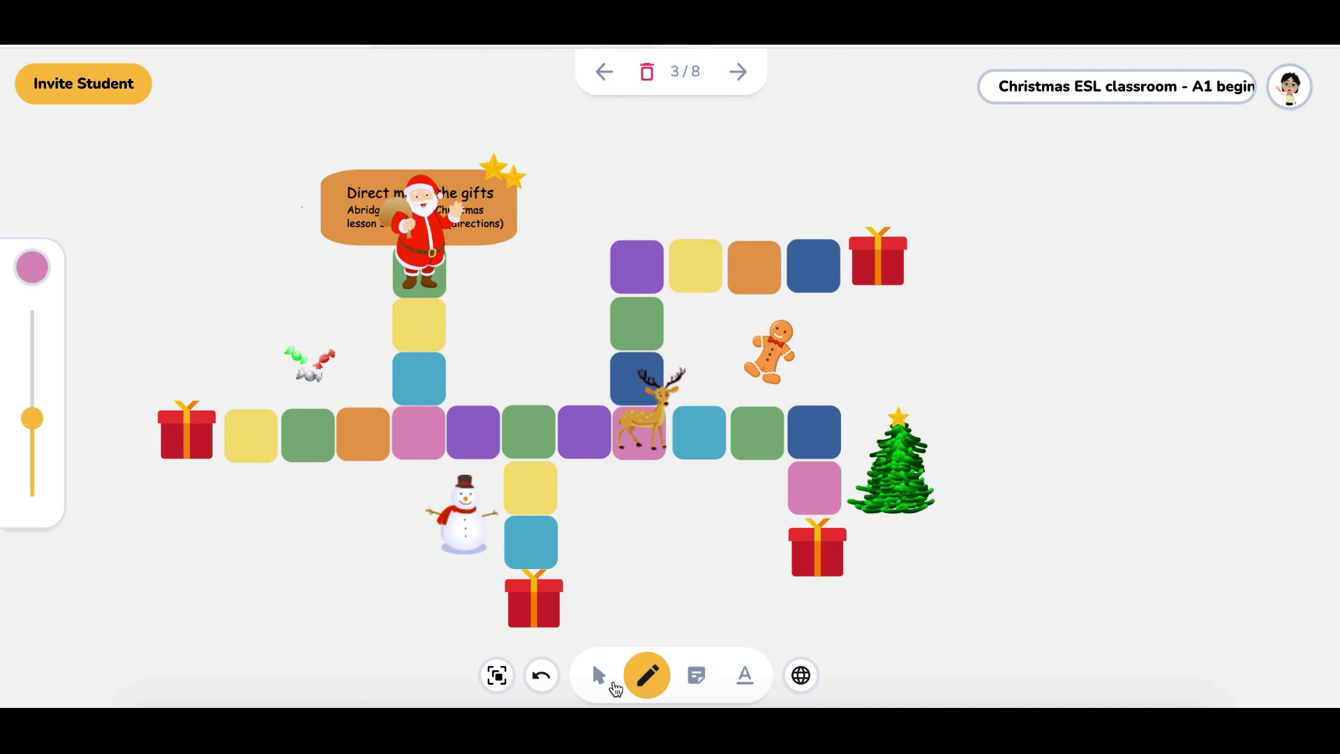
left_click(598, 675)
left_click(417, 244)
left_click_drag(417, 244, 416, 271)
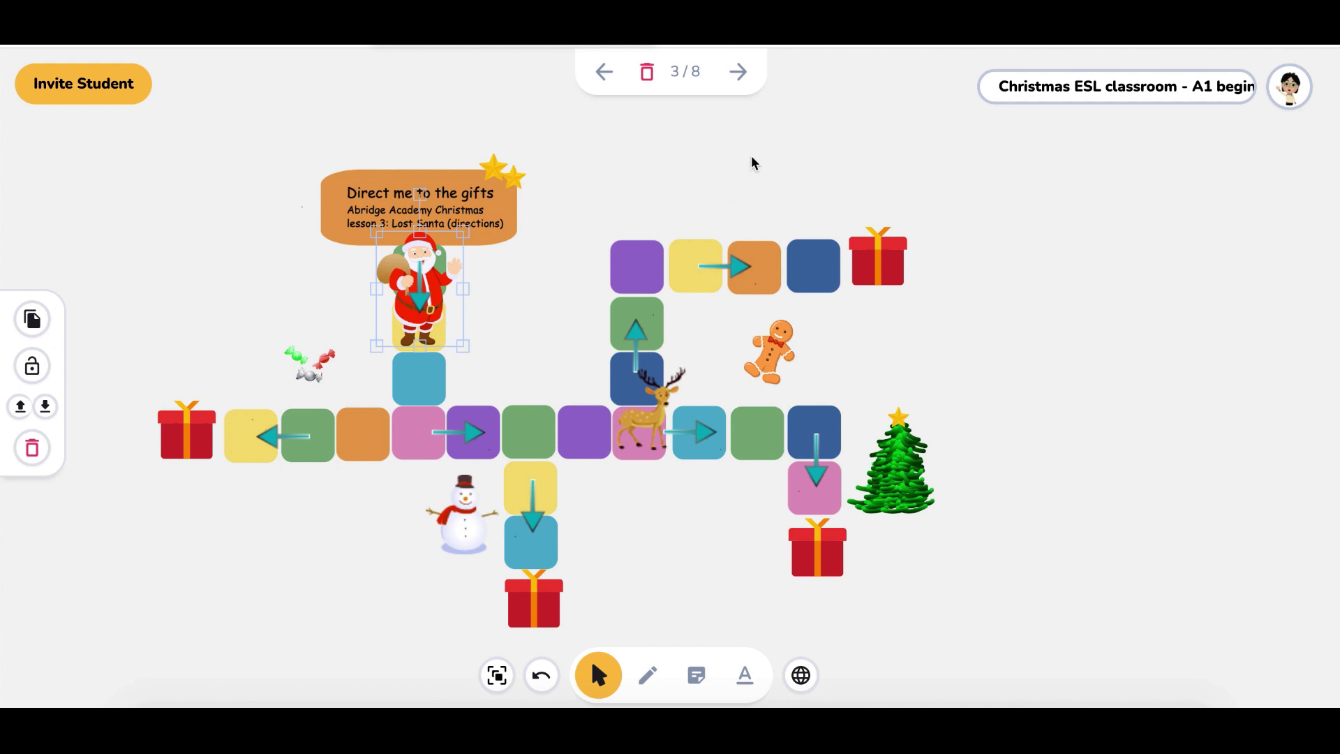
left_click(737, 72)
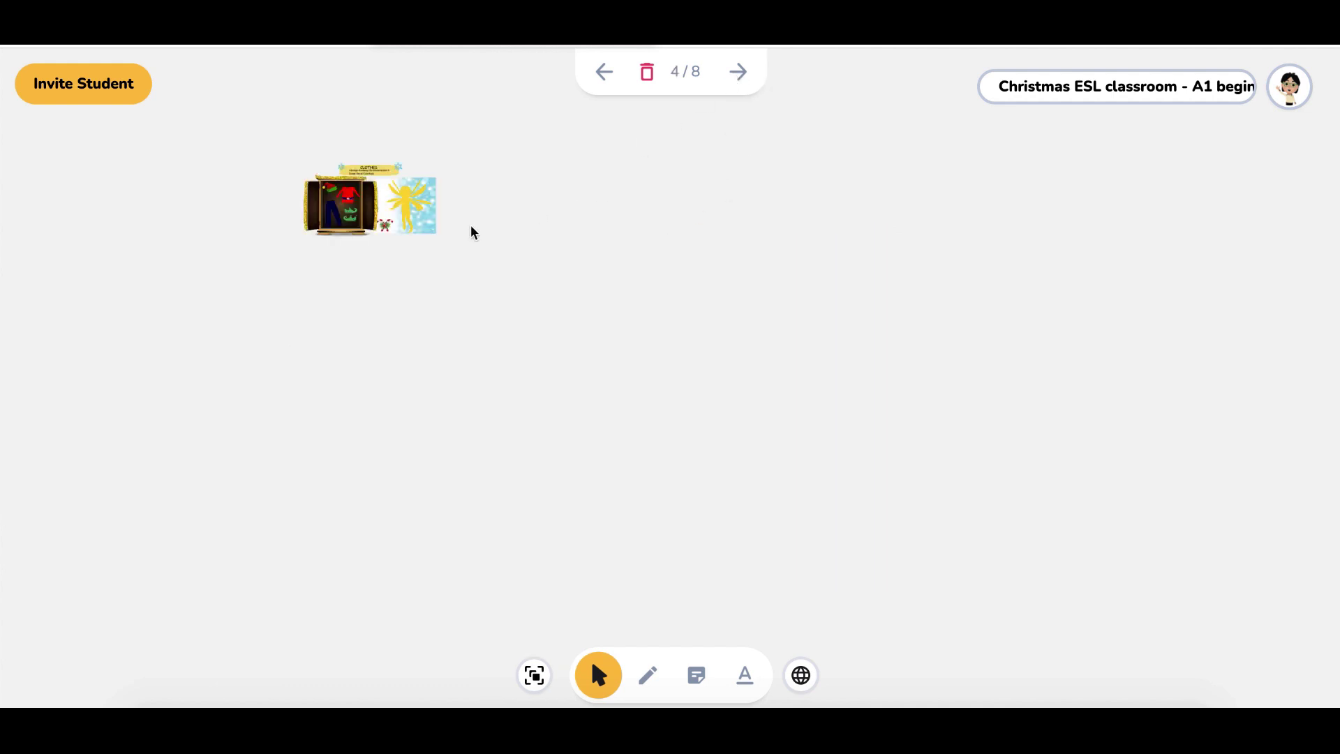
Fit the slide into view and dress the elf in the red shirt, green shoes, navy trousers and red-and-green hat
scroll(422, 254, "up", 5)
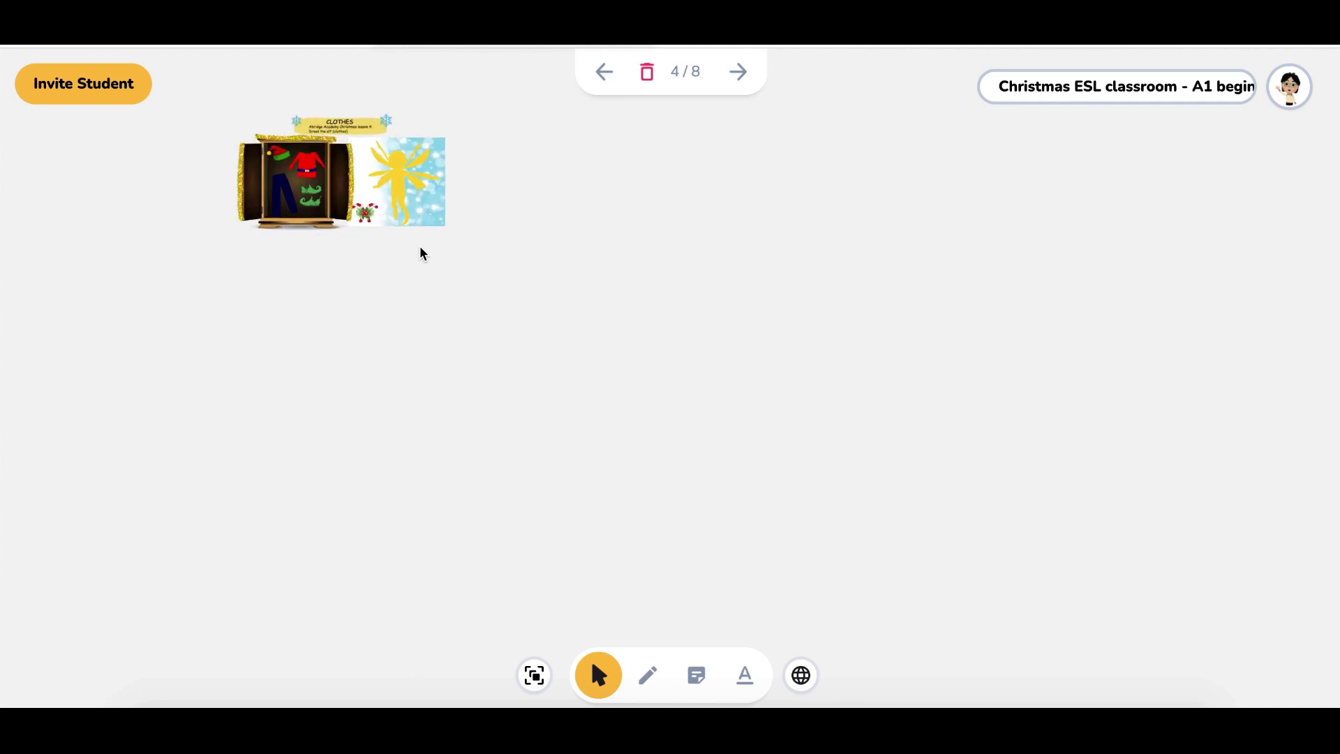
scroll(422, 253, "up", 4)
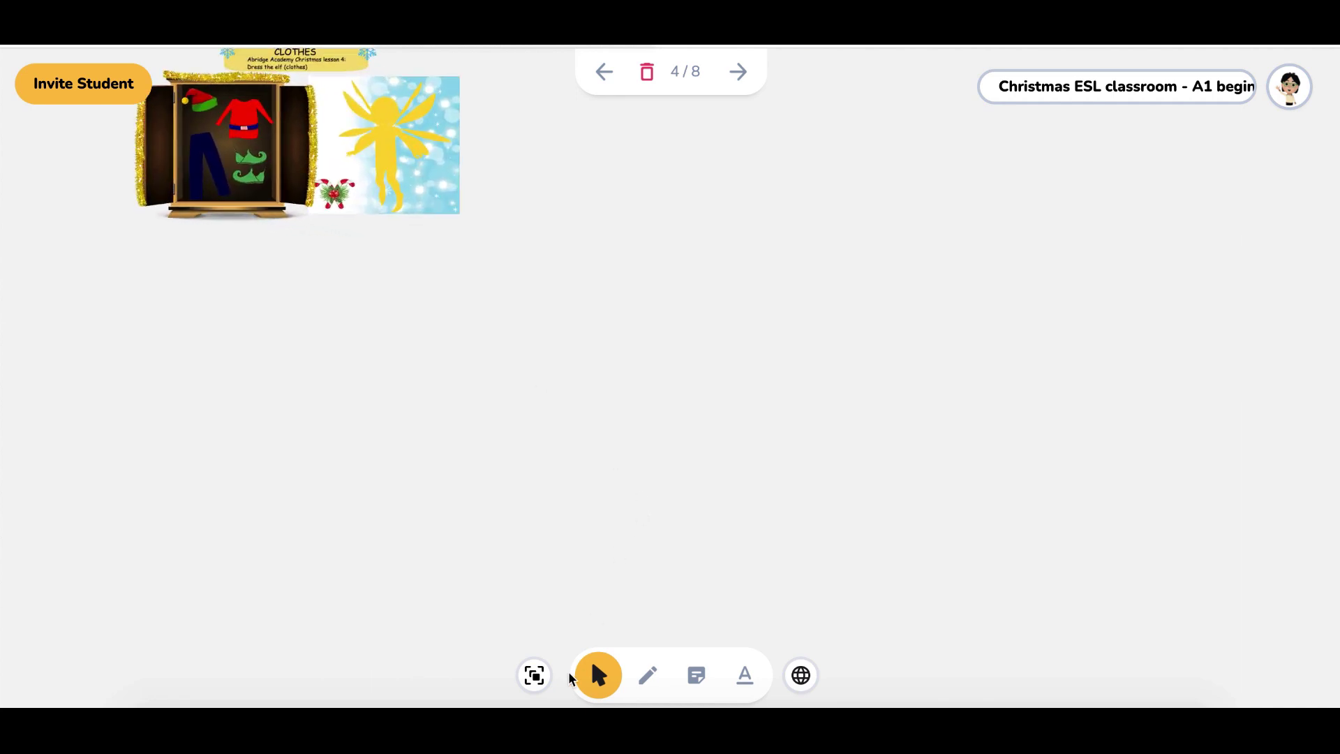
left_click(534, 676)
left_click_drag(527, 324, 919, 409)
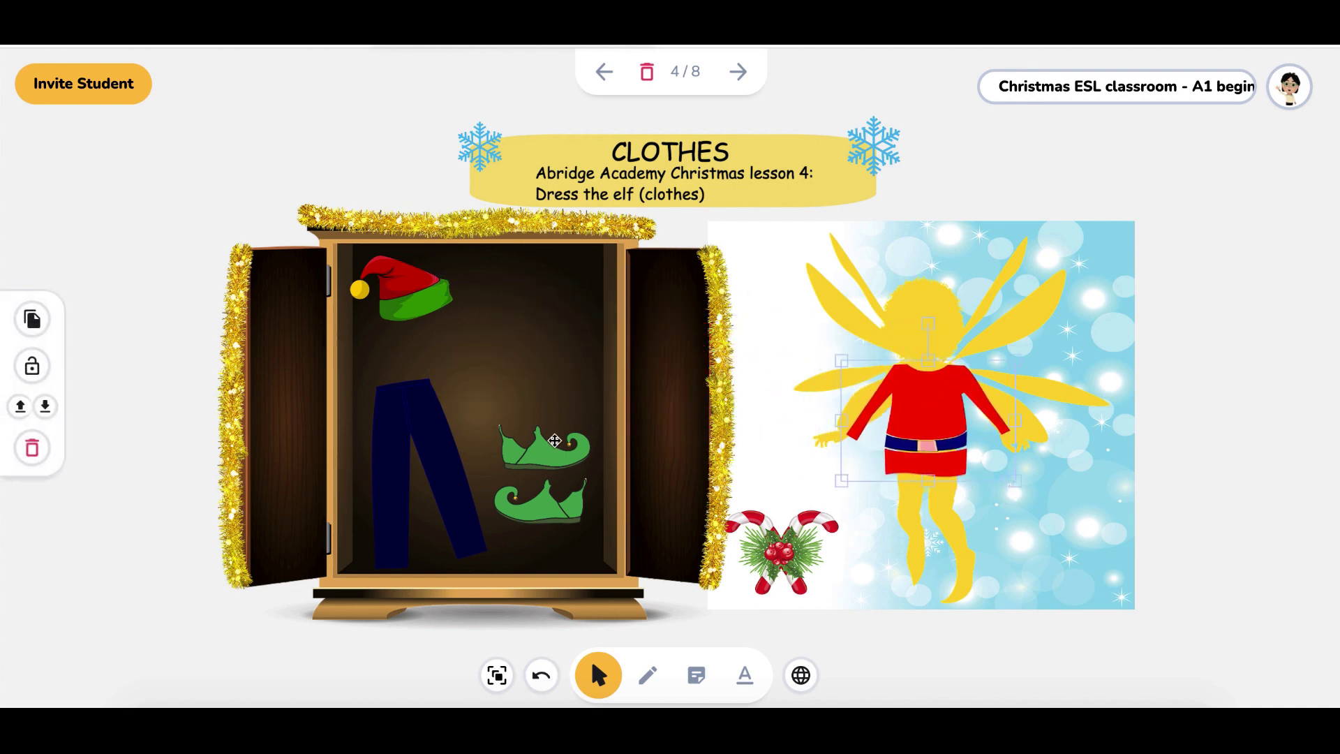
left_click_drag(532, 502, 891, 582)
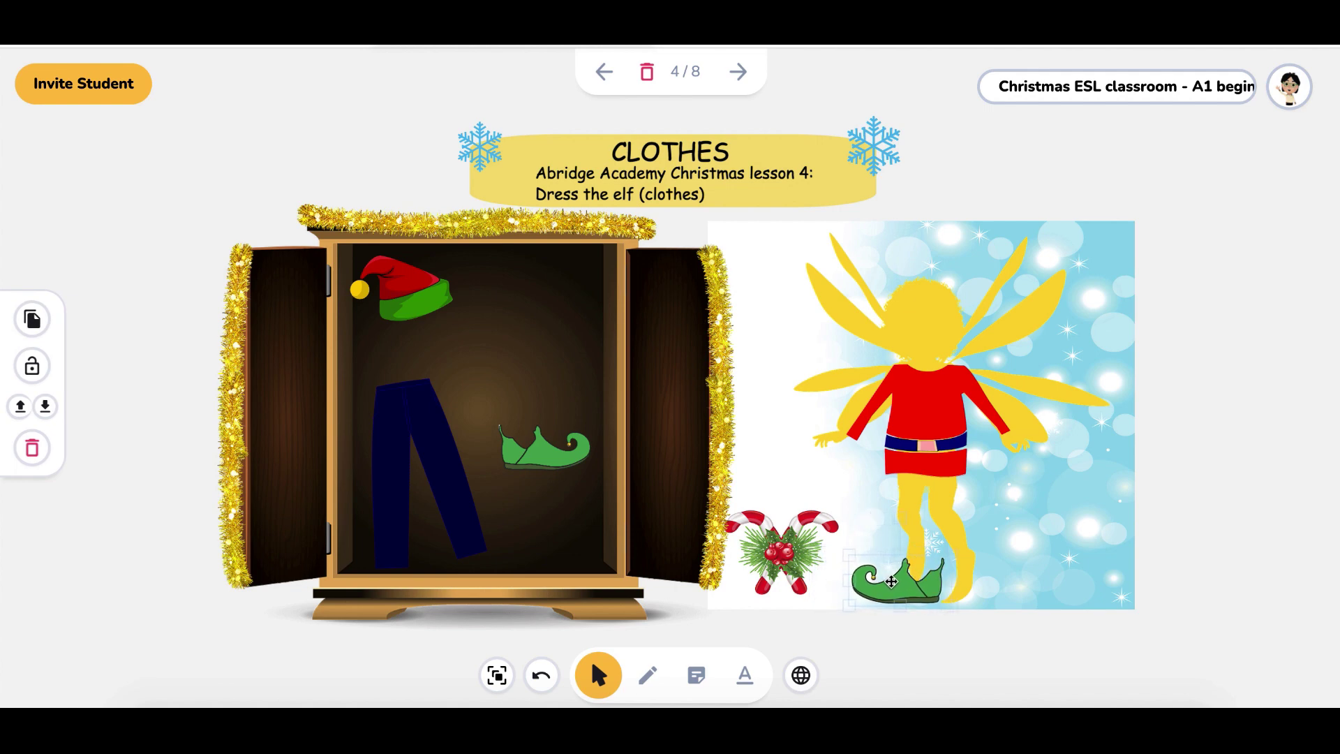
left_click_drag(527, 446, 971, 585)
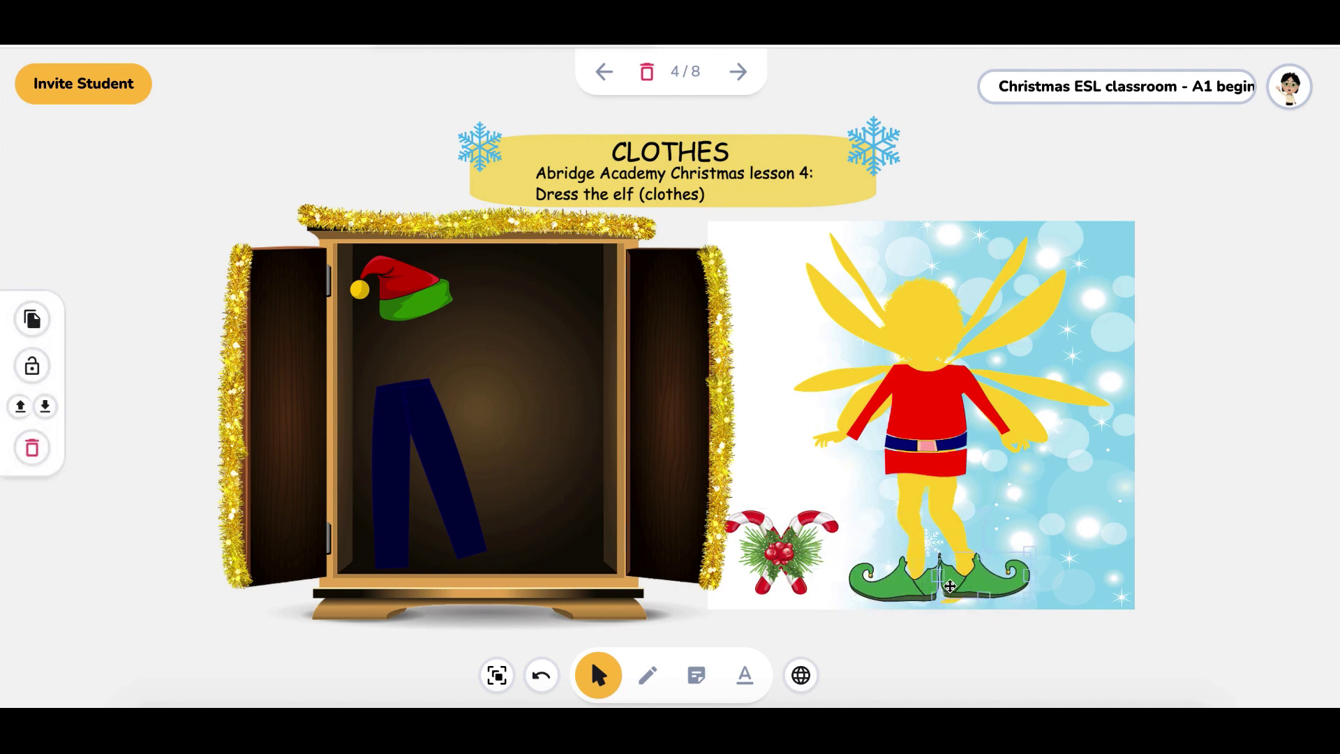
left_click_drag(424, 463, 901, 473)
left_click_drag(371, 273, 880, 267)
left_click(826, 502)
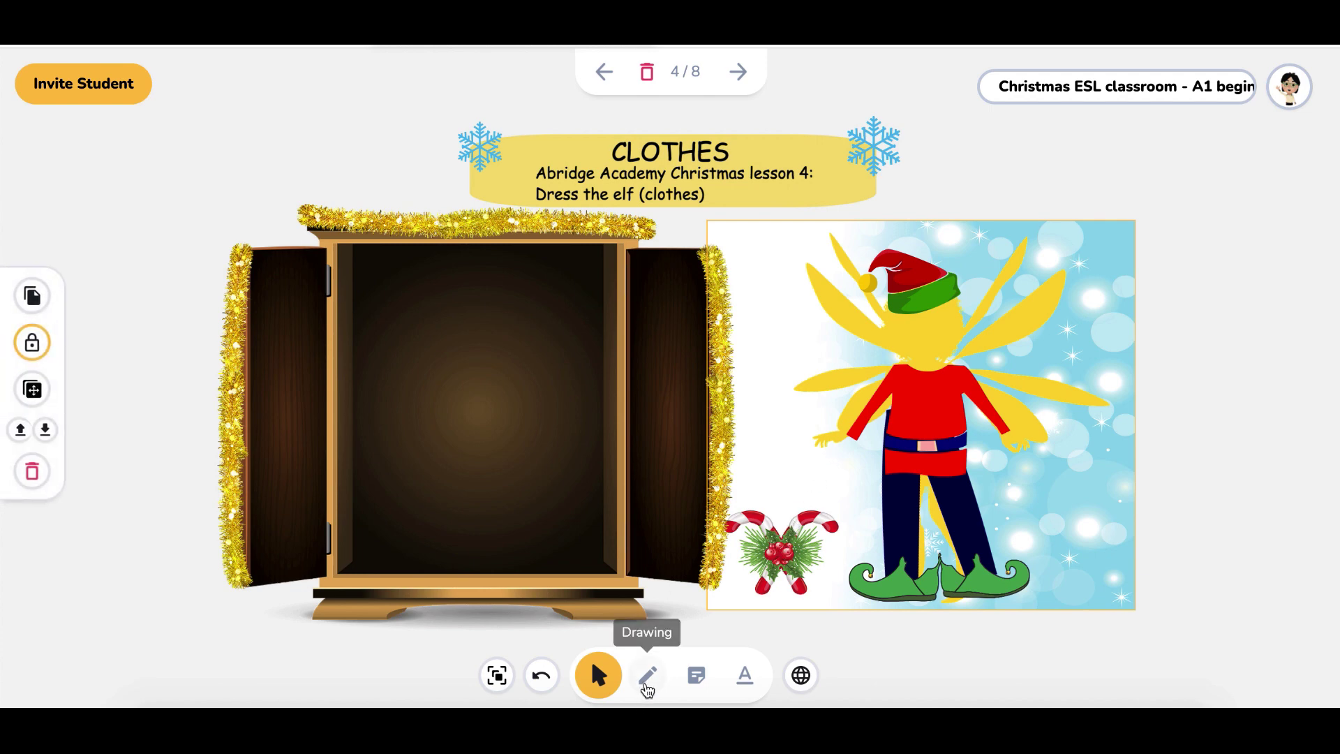
left_click(648, 675)
Draw a black smiling face on the elf, then go to the Christmas dinner board
left_click(31, 267)
left_click(89, 369)
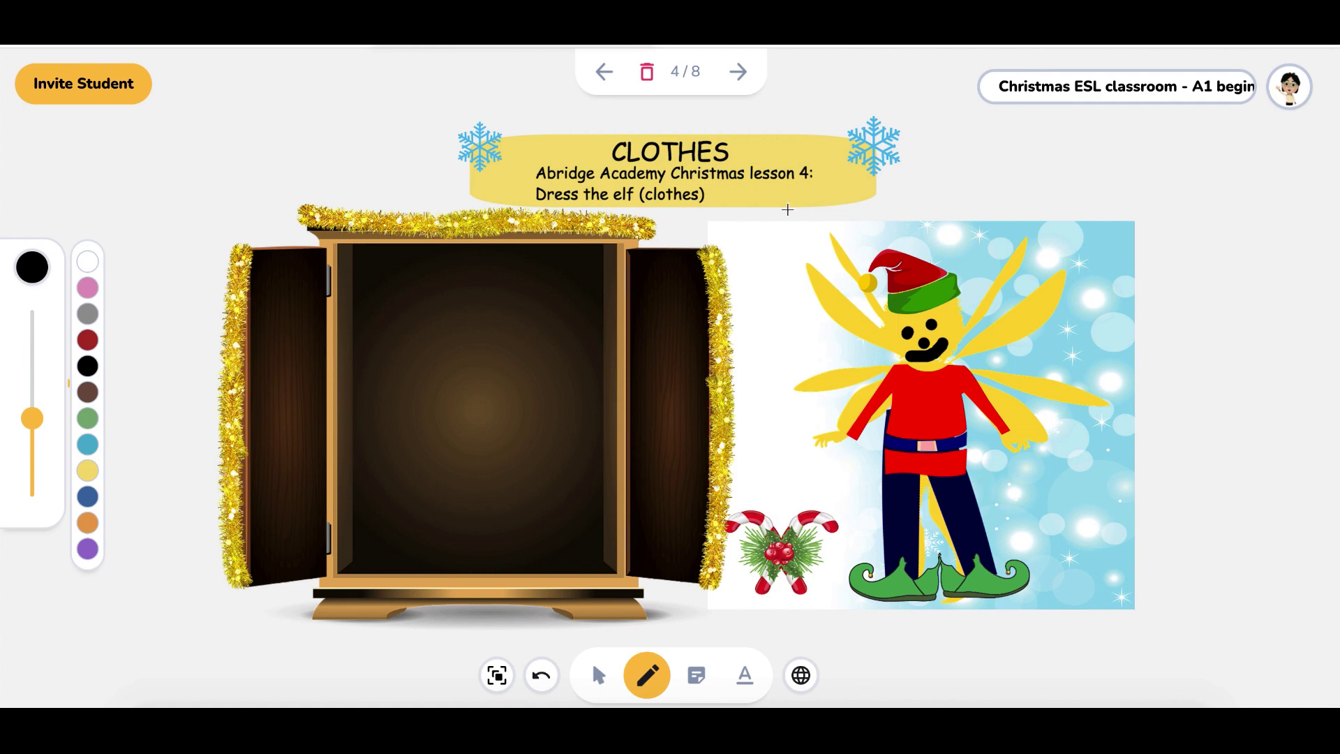
left_click(738, 72)
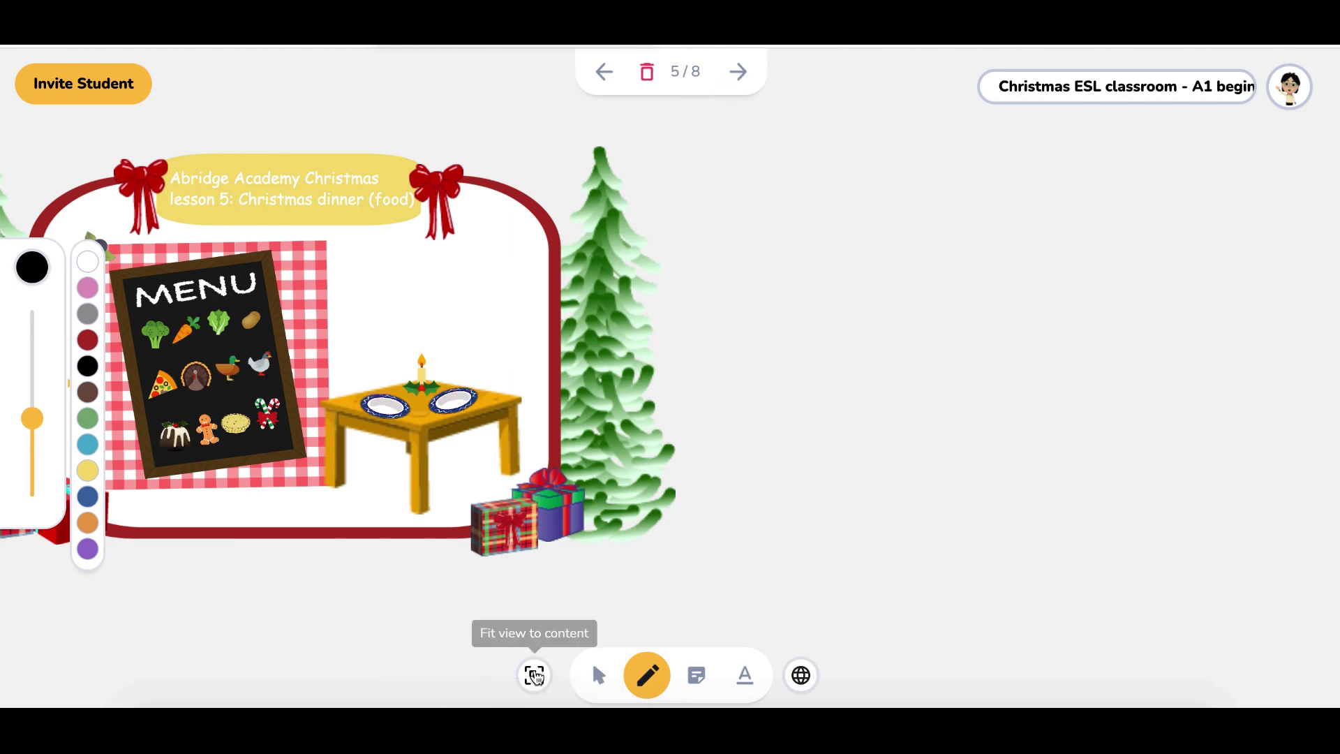
Fit the dinner board in view, switch to Select mode, and reposition the item on the right plate
left_click(535, 676)
left_click_drag(654, 392, 695, 399)
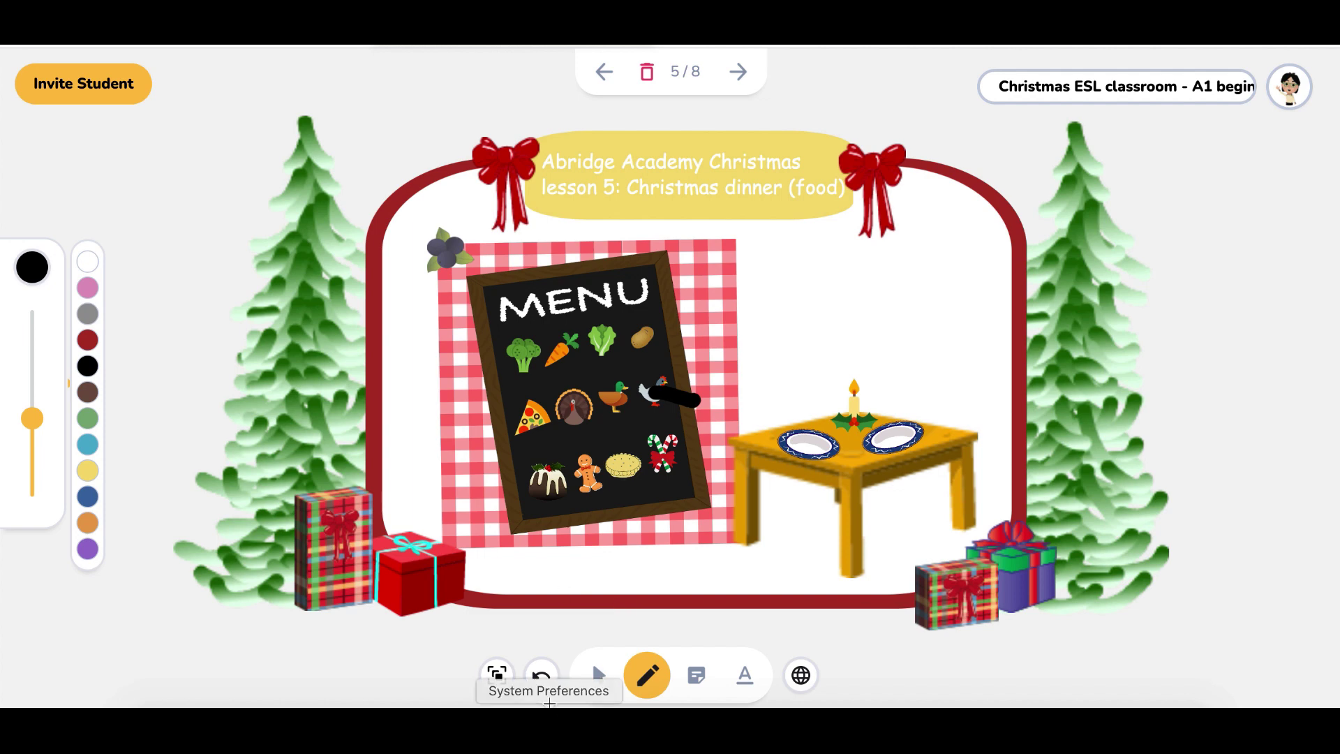
left_click(541, 676)
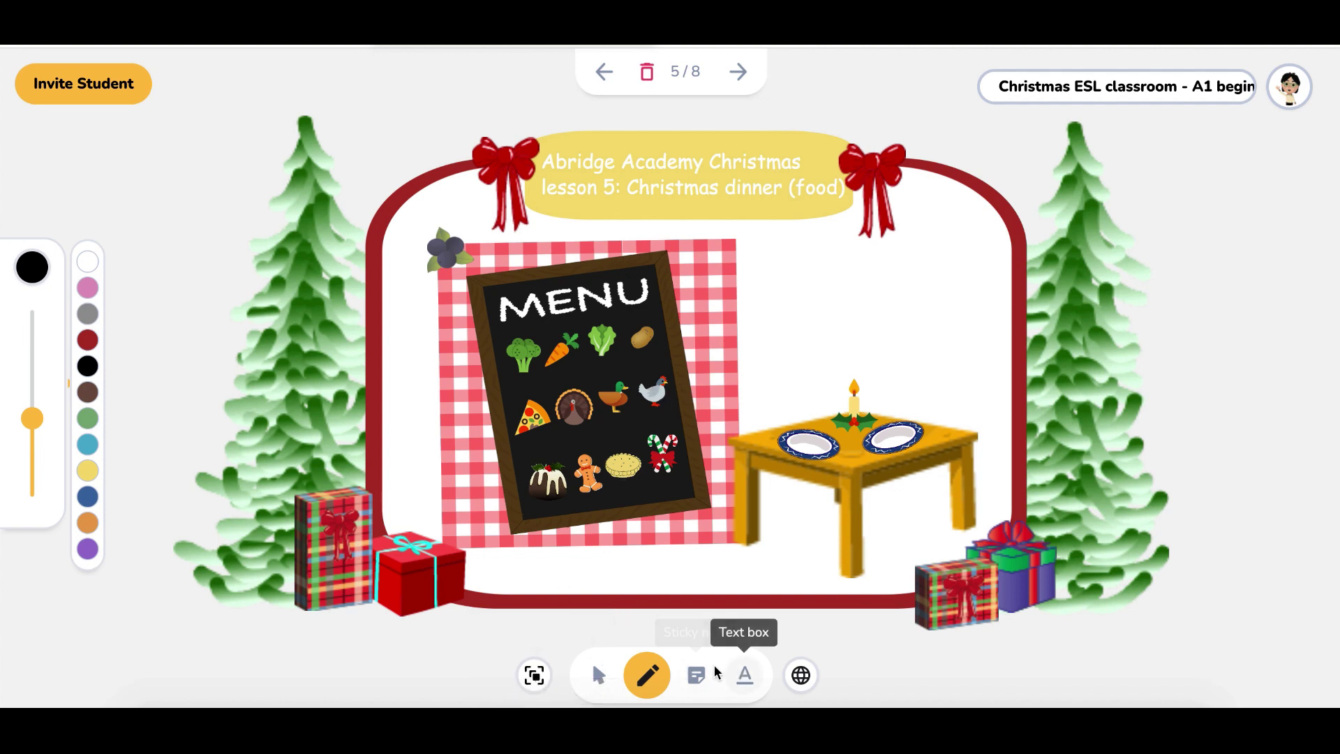
left_click(598, 676)
left_click_drag(631, 345, 807, 449)
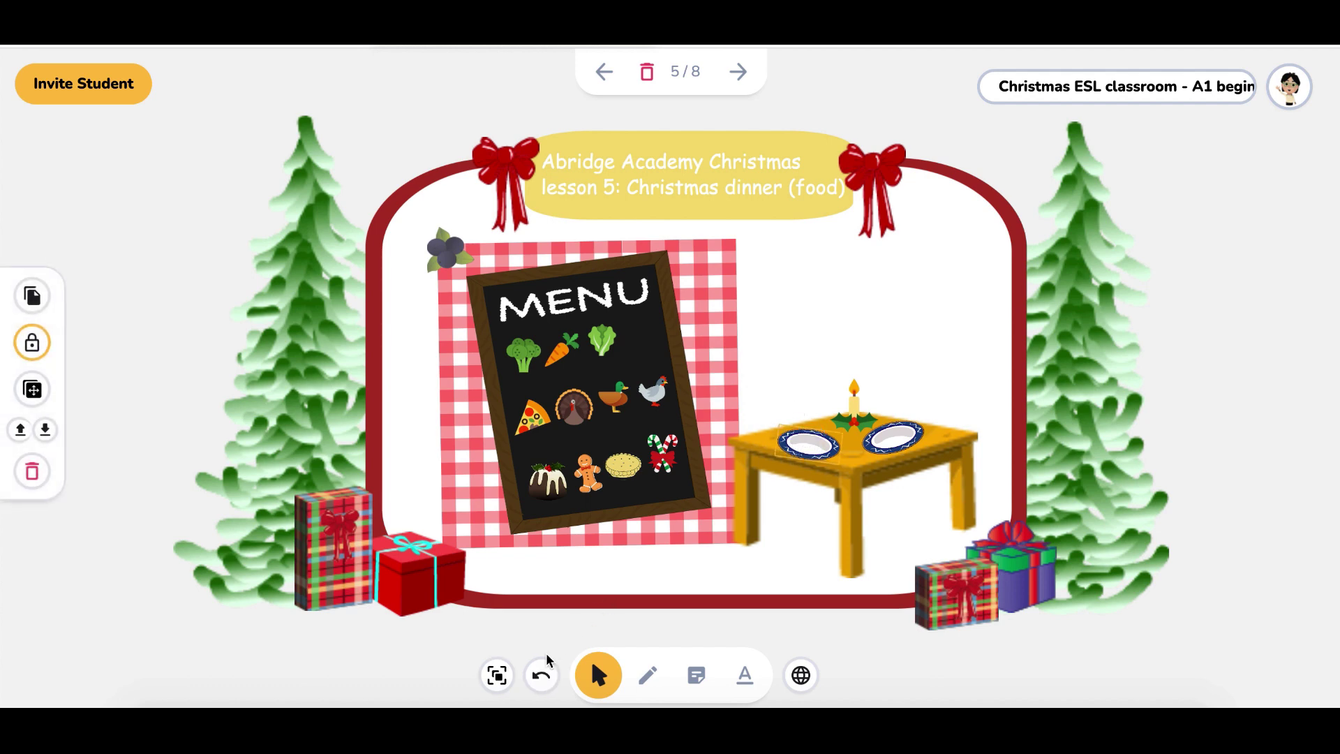
left_click(541, 676)
left_click(893, 434)
left_click_drag(893, 434, 913, 409)
Put pizza, potato, turkey and gingerbread man on the plates, each brought to front, then go to the next board
left_click_drag(532, 417, 817, 440)
left_click(19, 407)
left_click_drag(913, 406, 892, 437)
left_click(20, 408)
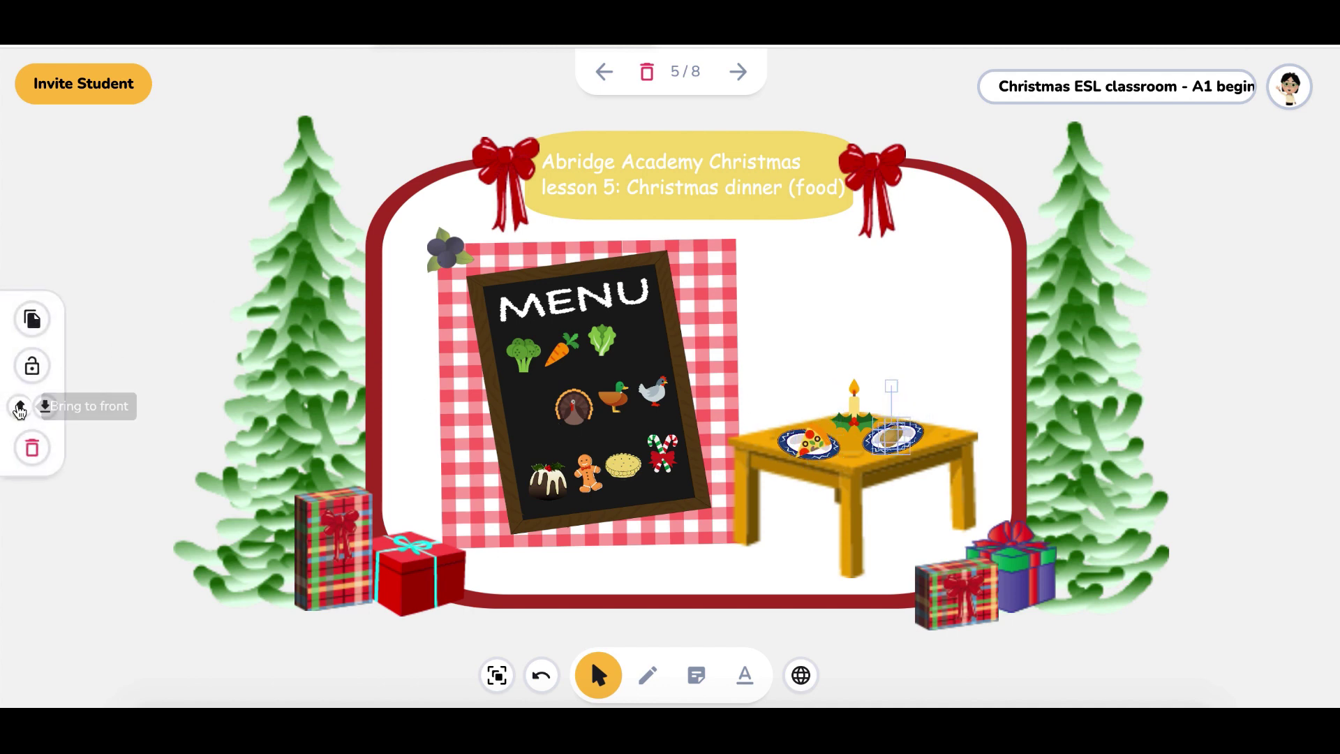
left_click_drag(578, 412, 810, 447)
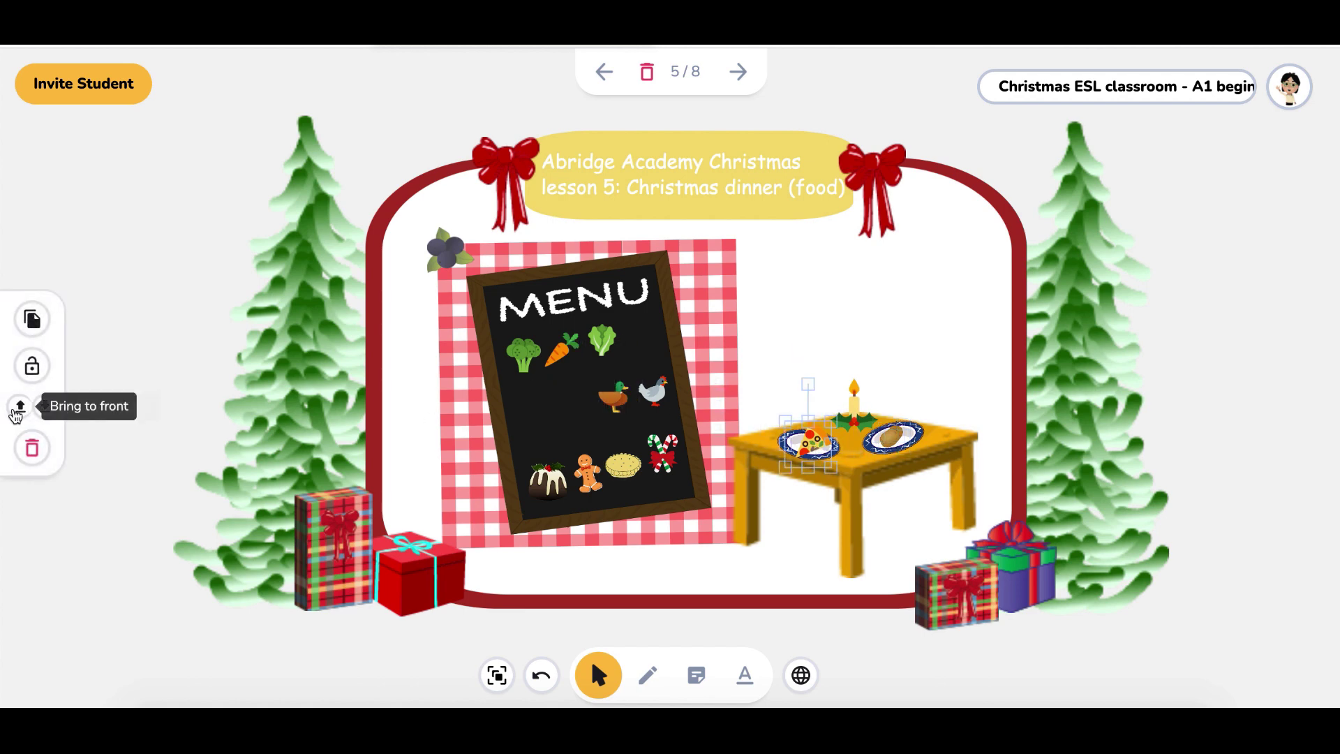
left_click(21, 406)
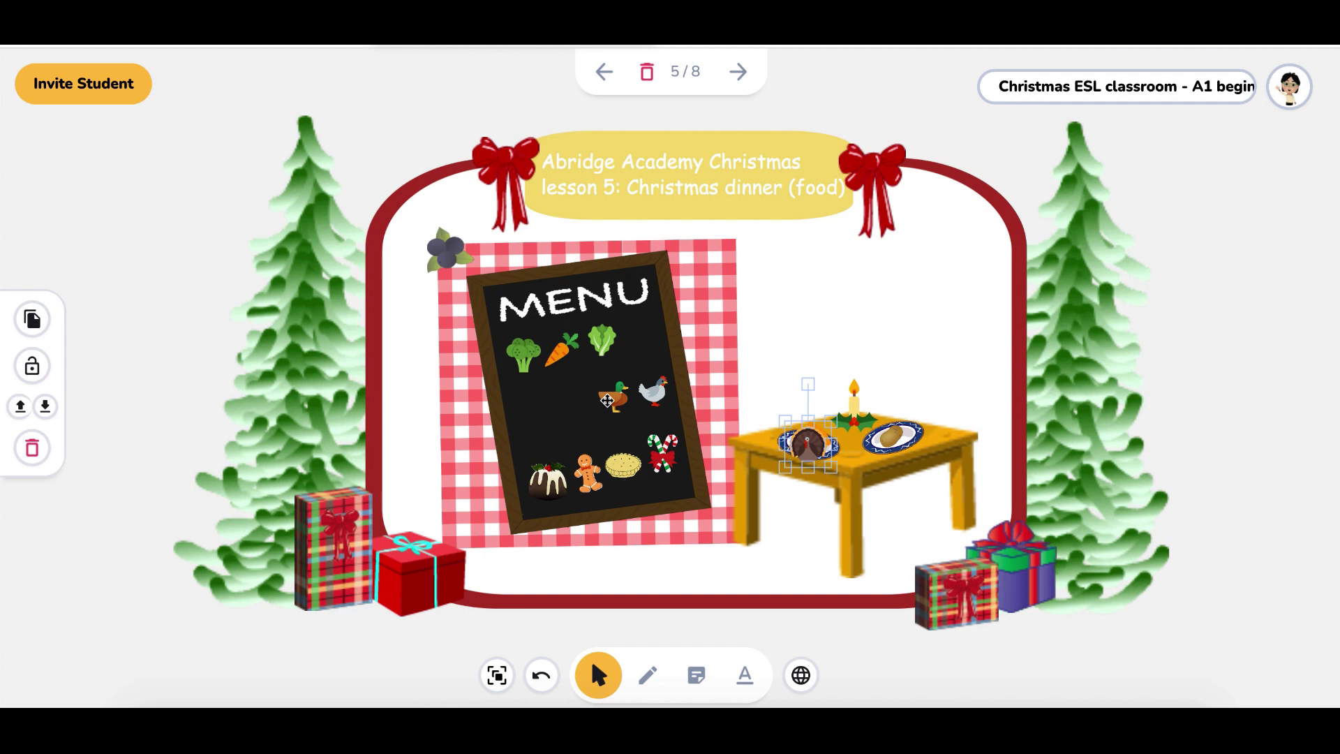
left_click_drag(586, 475, 904, 437)
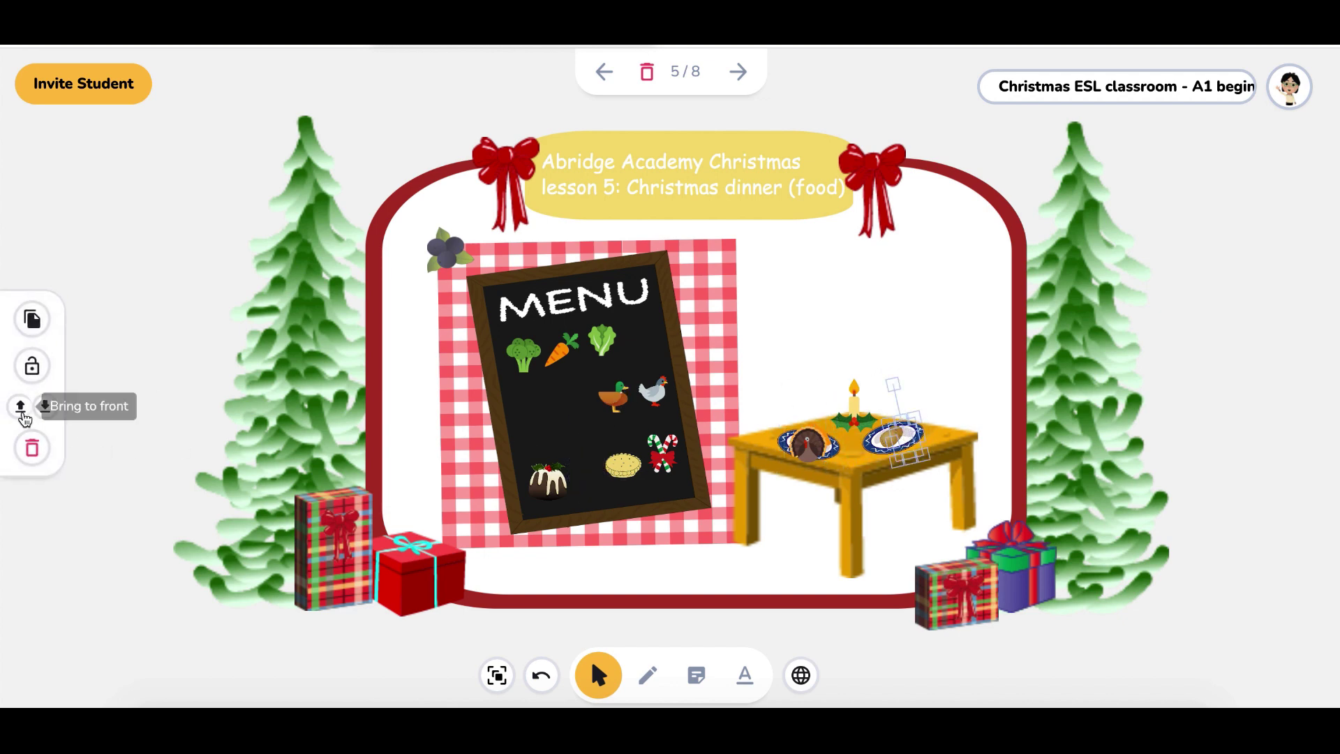
left_click(21, 407)
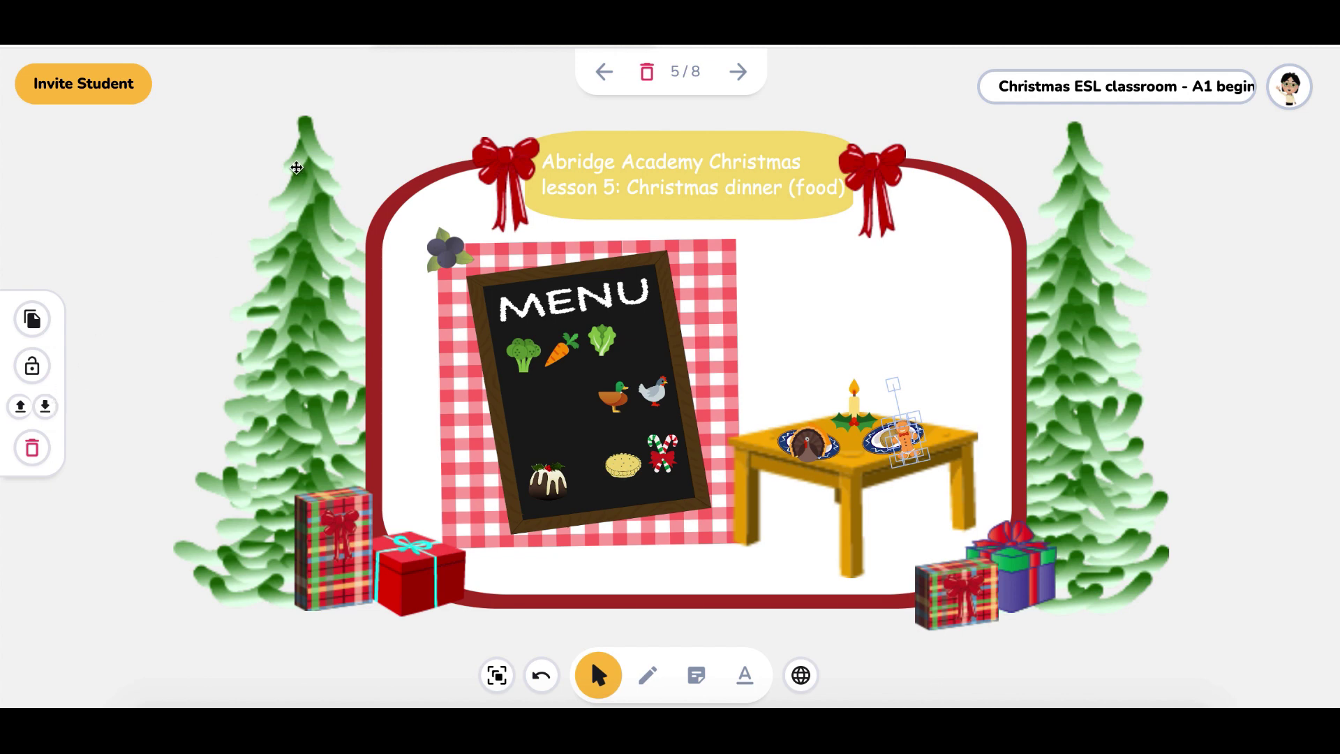
left_click(741, 72)
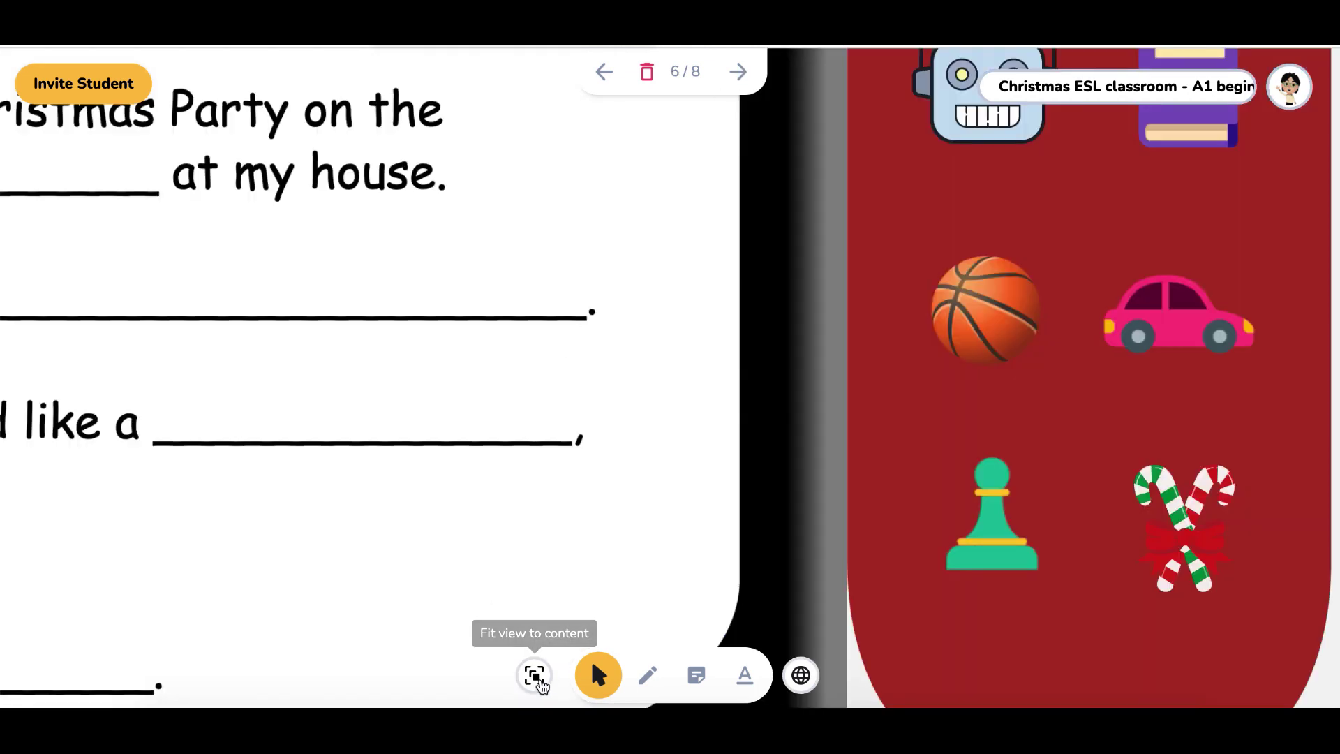
Fit the Christmas card worksheet in view, choose the Text box tool, award reward stars, and open the Playground
left_click(534, 675)
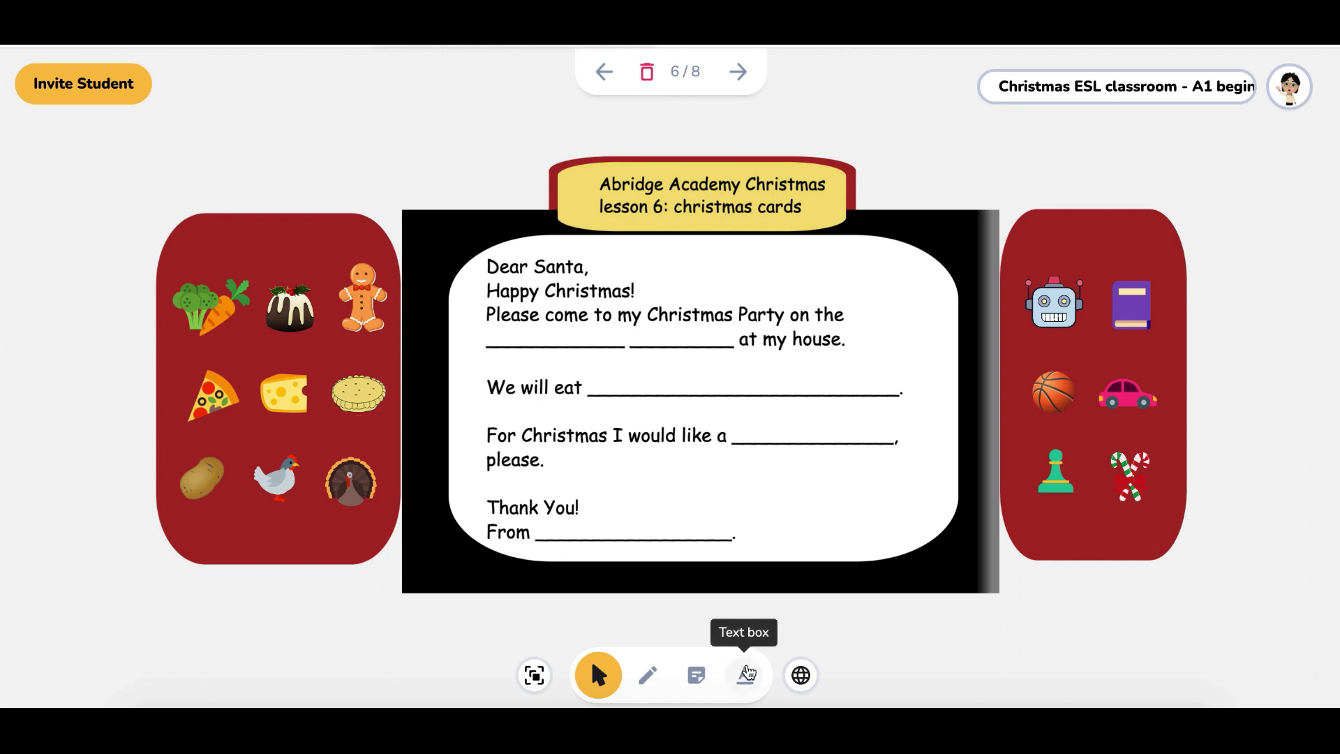
left_click(745, 675)
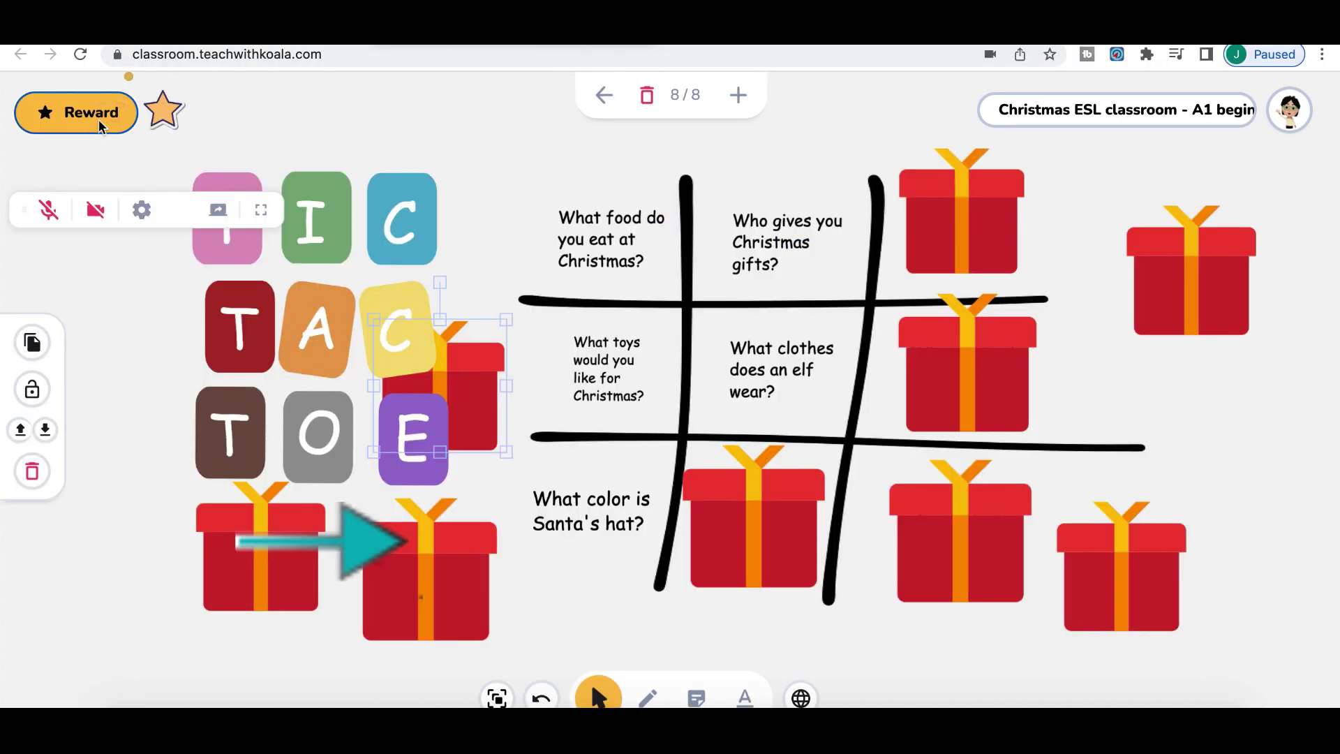
left_click(98, 119)
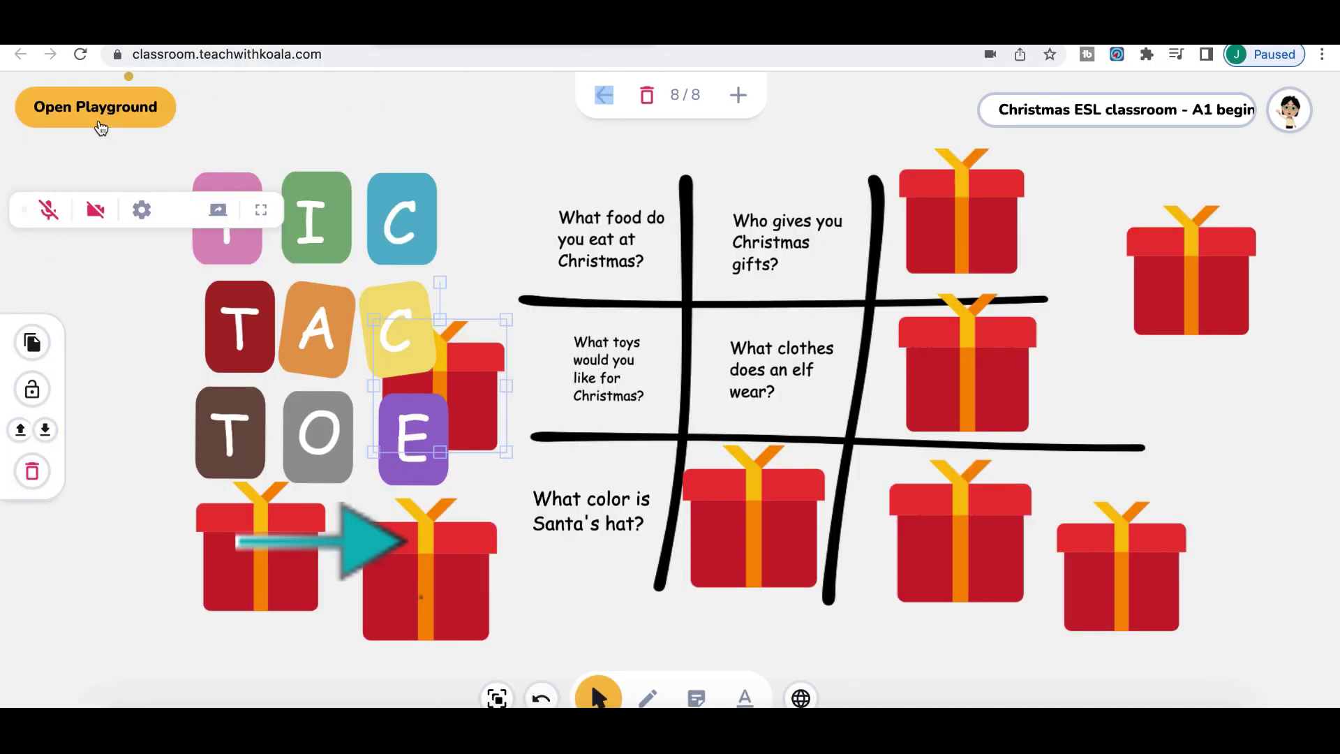
left_click(110, 111)
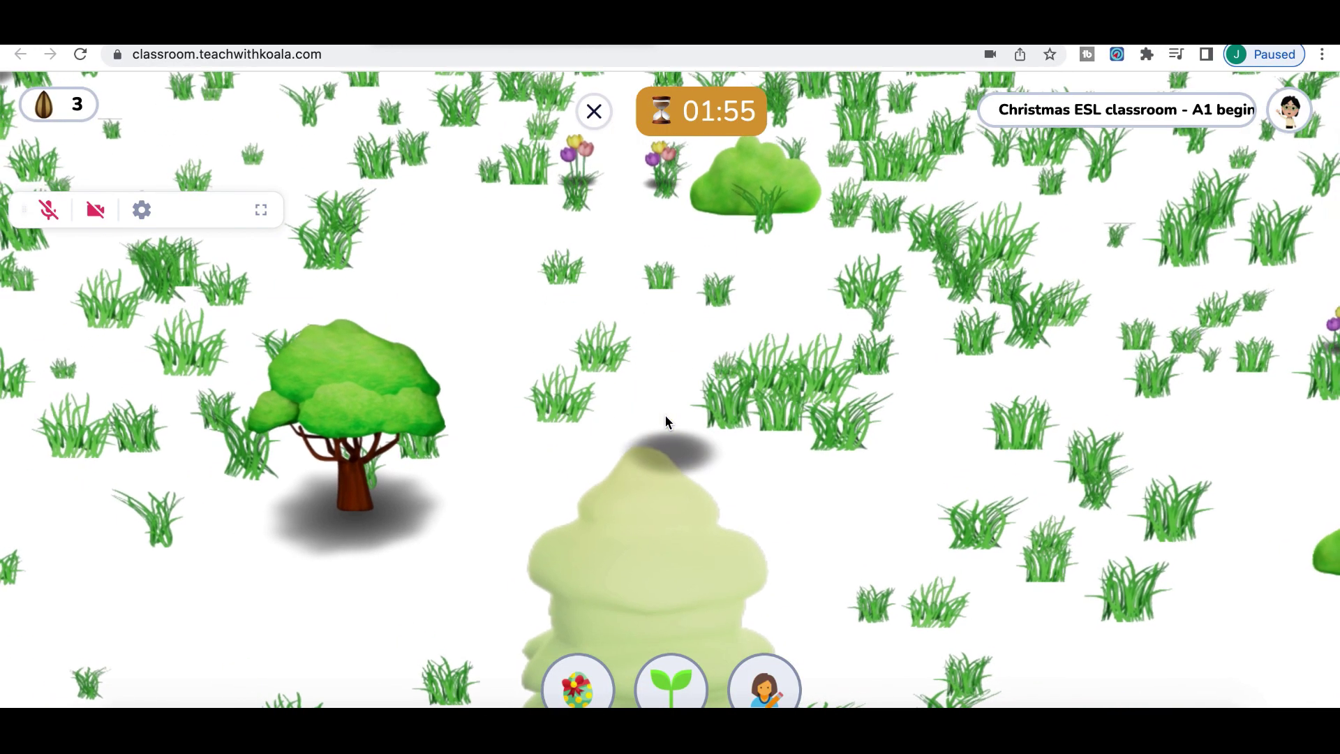
In the avatar editor, give the avatar pink cheeks and try glasses before removing them
key("Up")
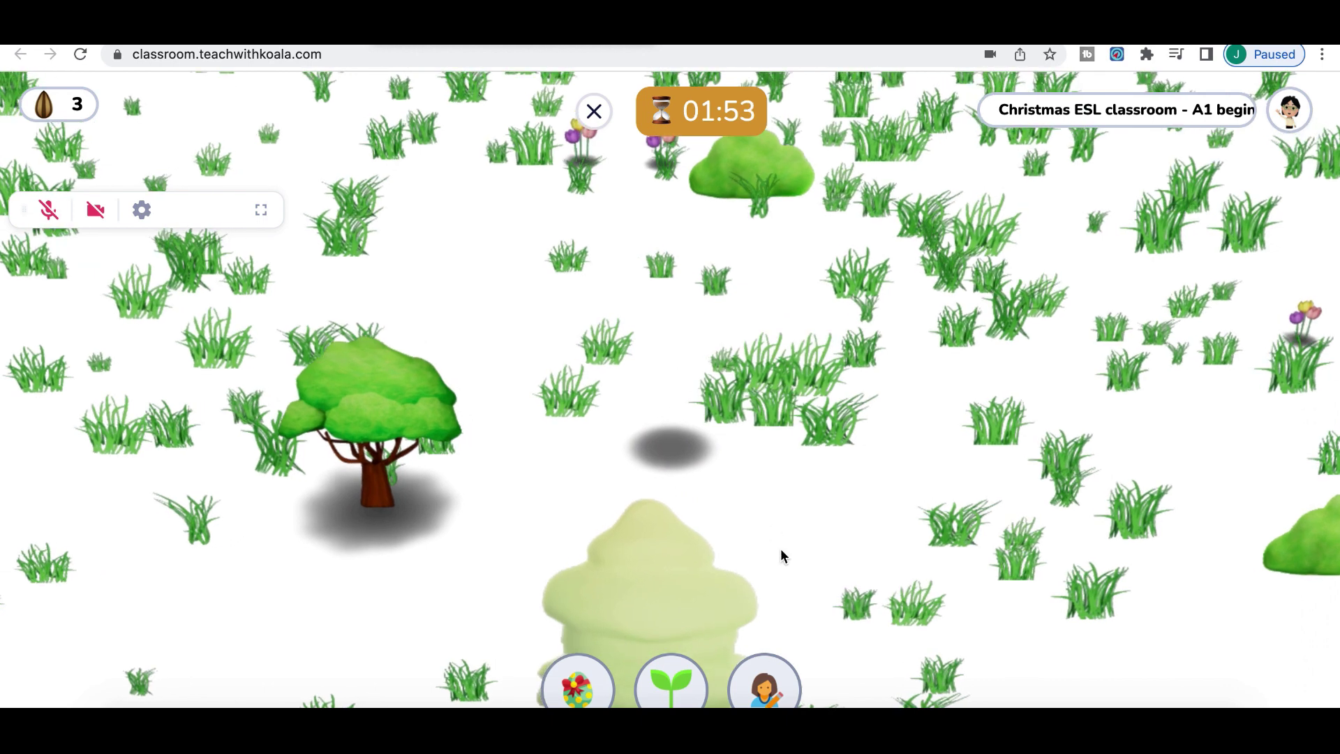
left_click(774, 677)
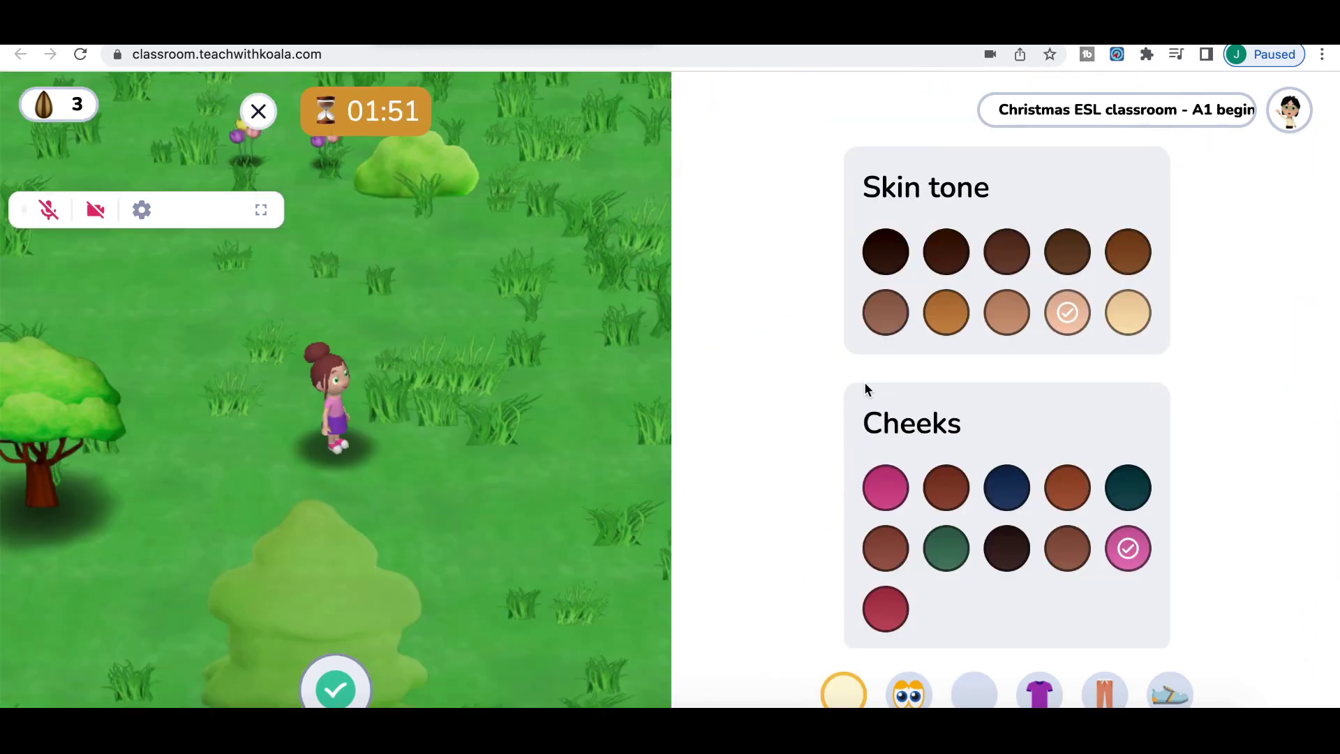
left_click(885, 487)
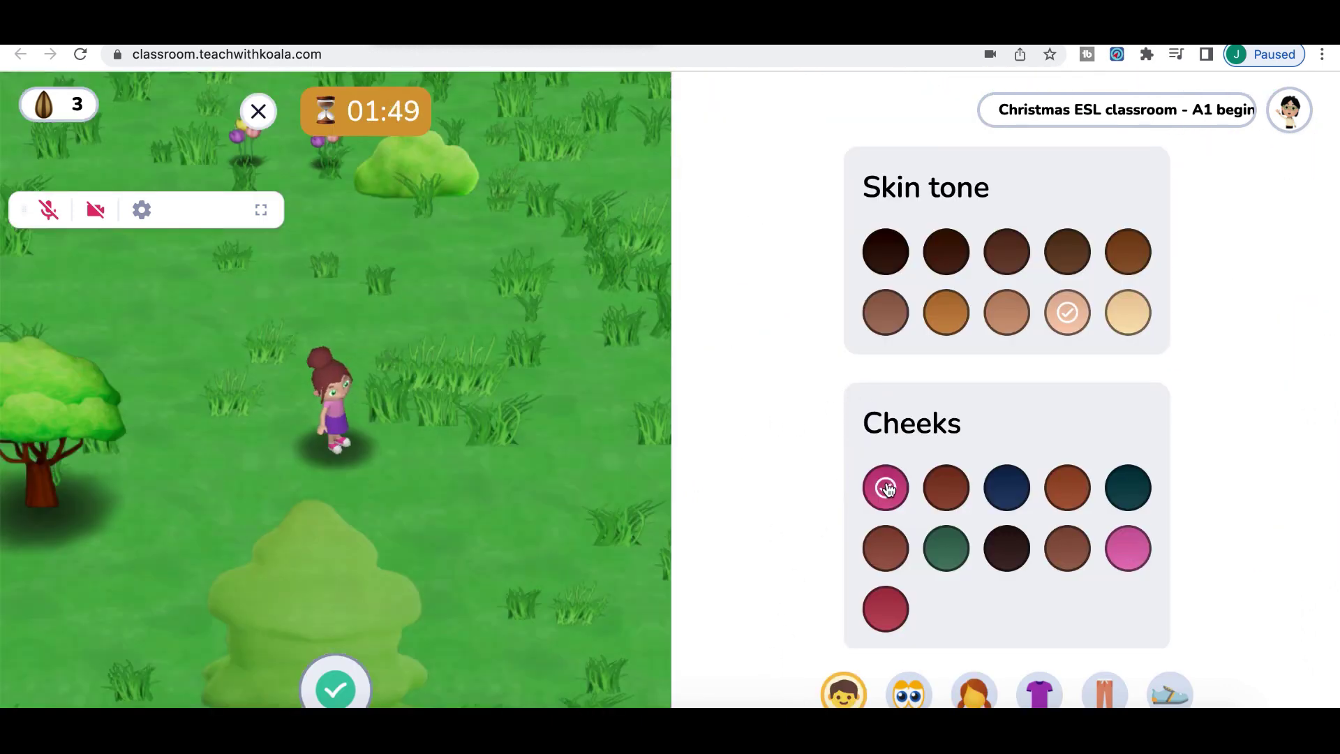
scroll(922, 543, "down", 10)
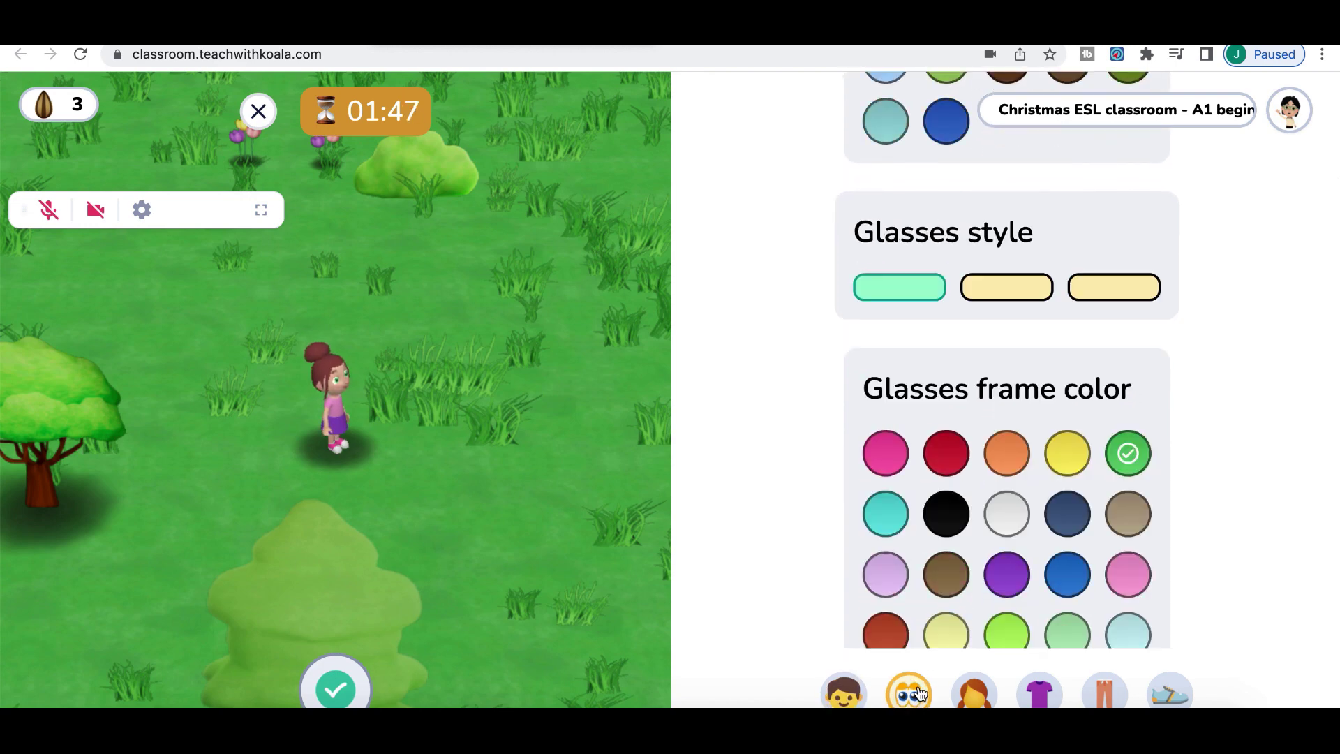
scroll(949, 515, "up", 3)
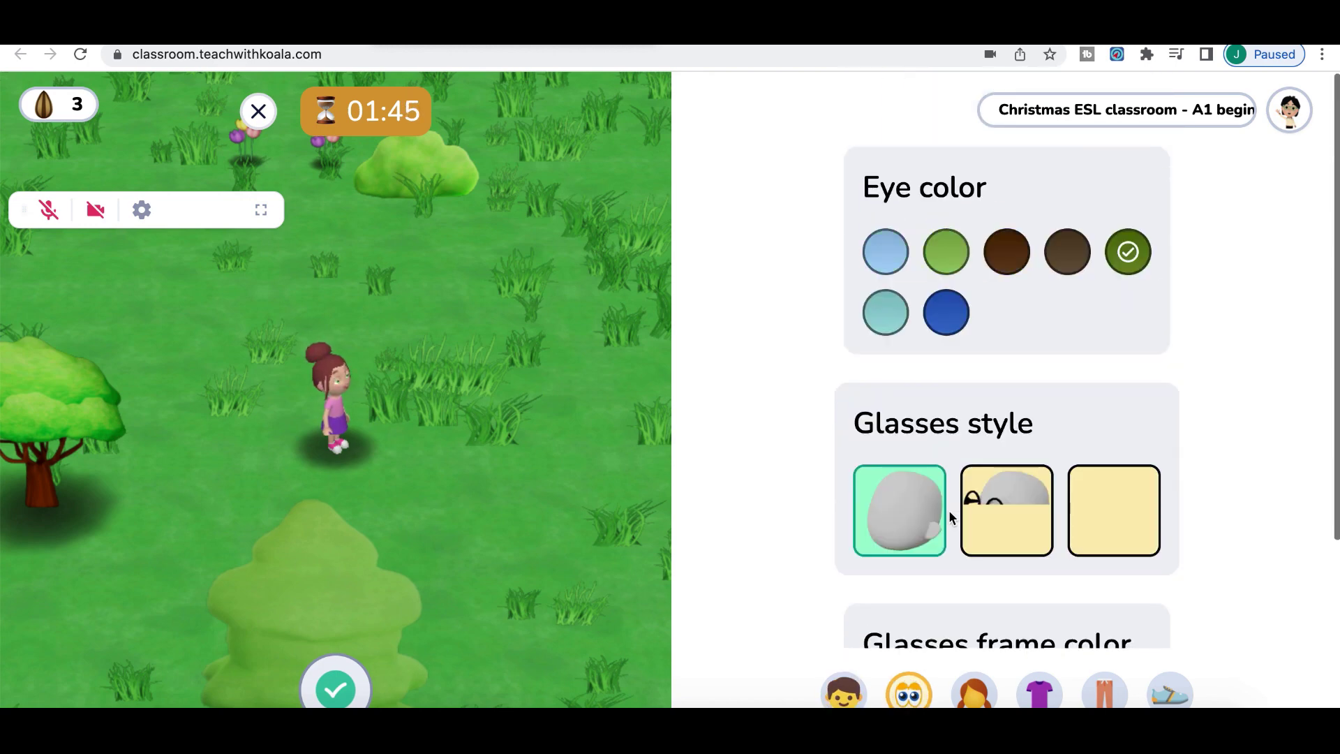
left_click(976, 504)
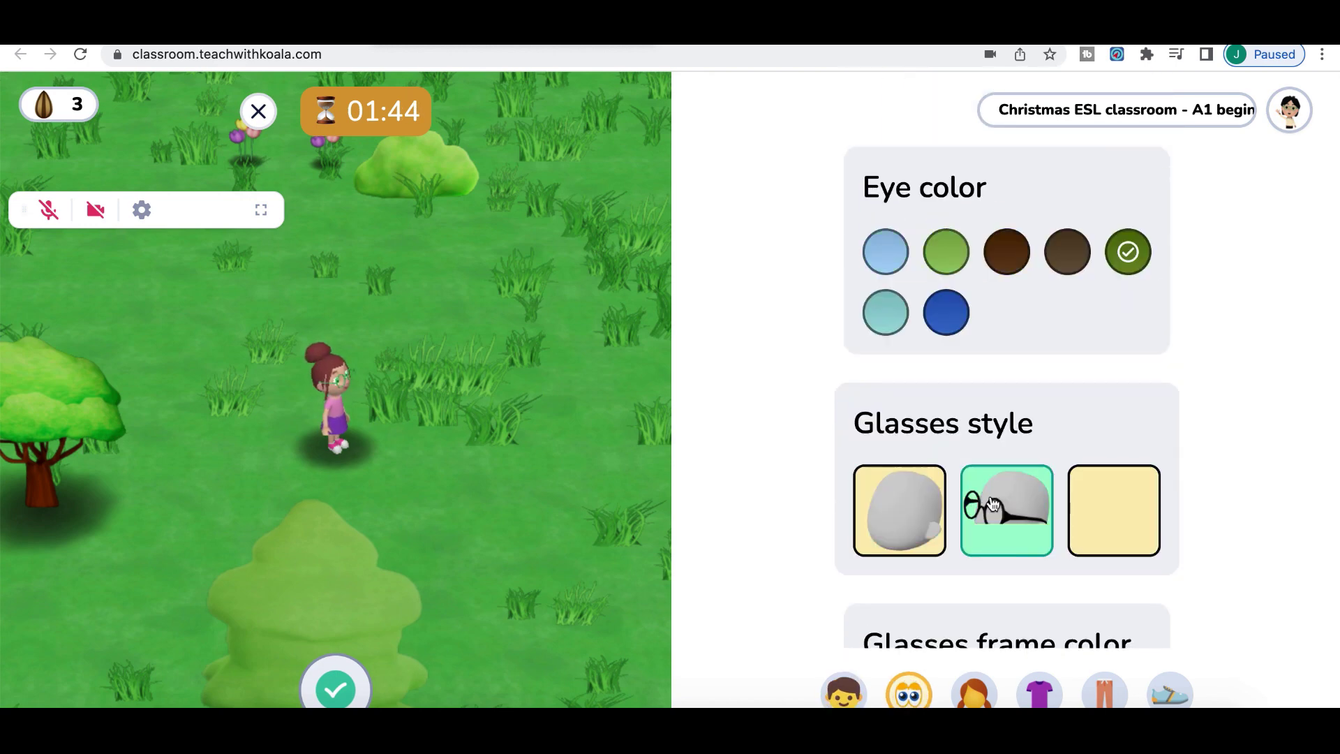
left_click(1083, 509)
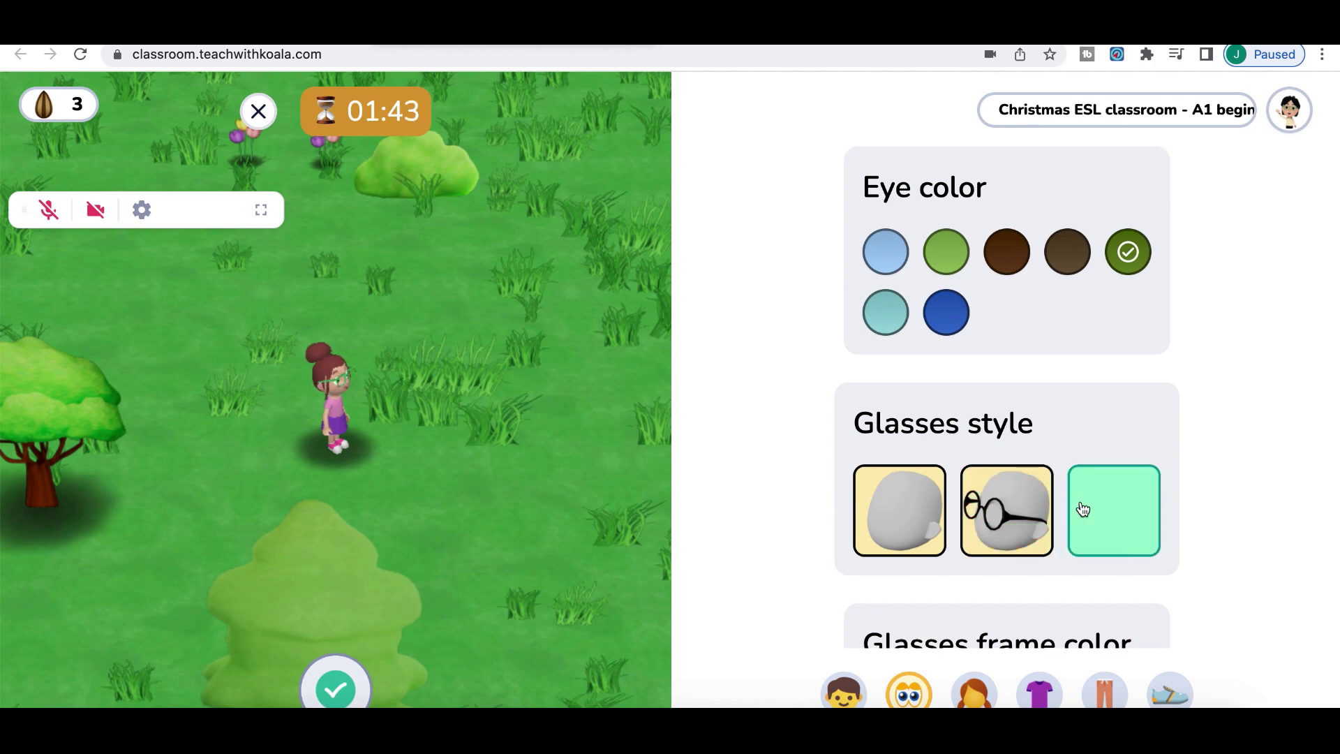
left_click(894, 516)
scroll(894, 517, "down", 3)
scroll(893, 515, "down", 2)
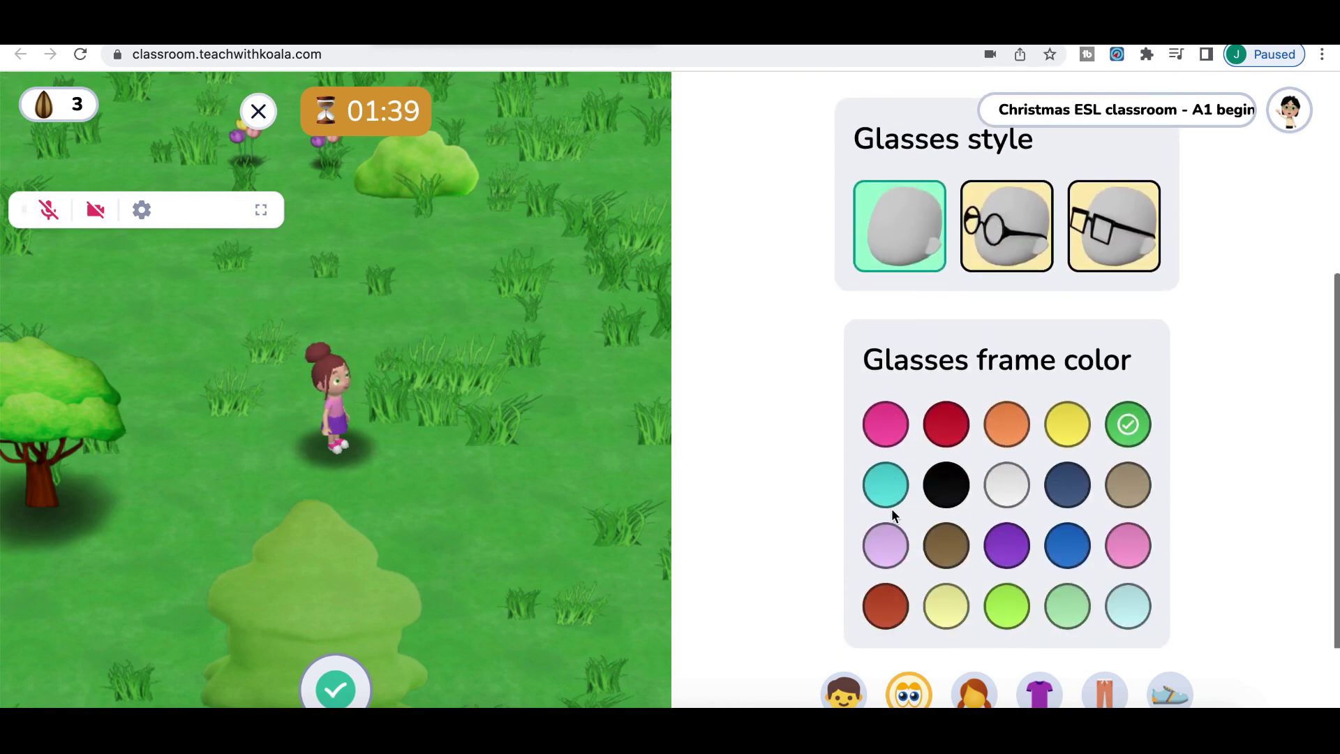
Dress the avatar in the second shirt style in purple
left_click(1022, 683)
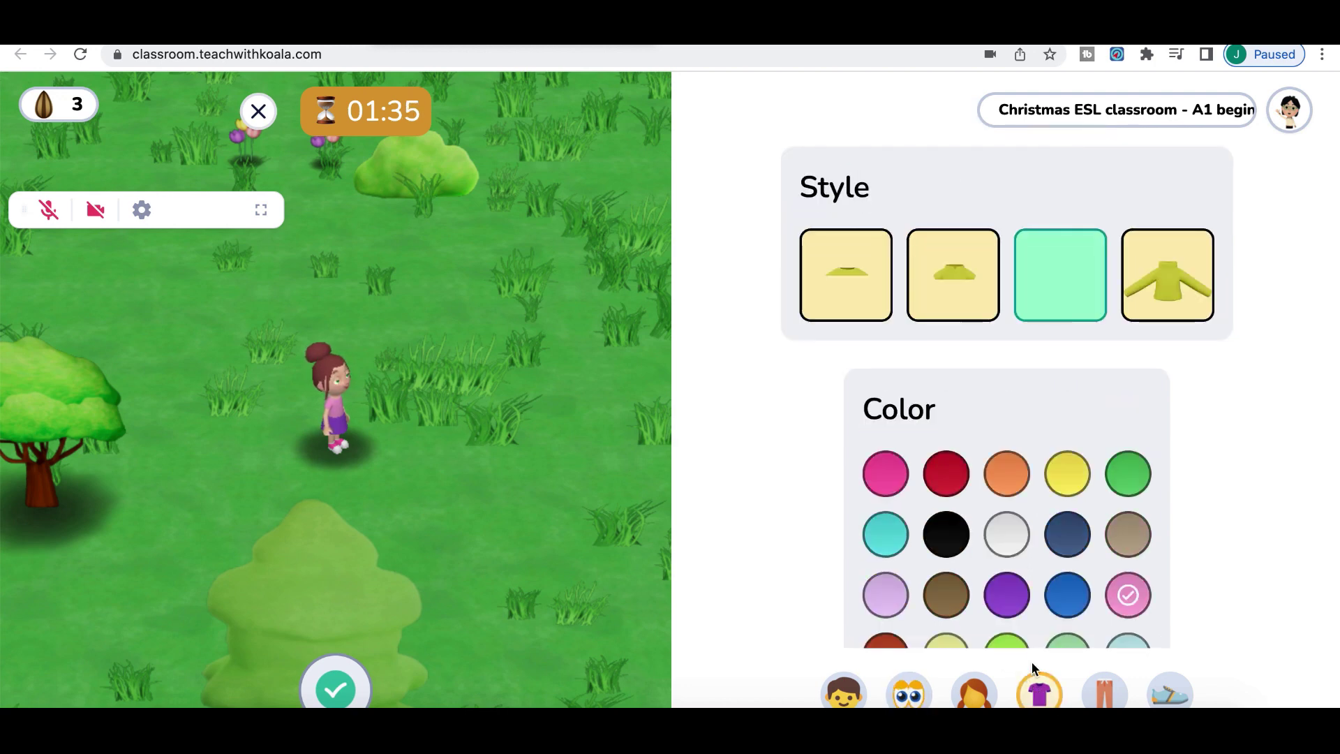
left_click(967, 298)
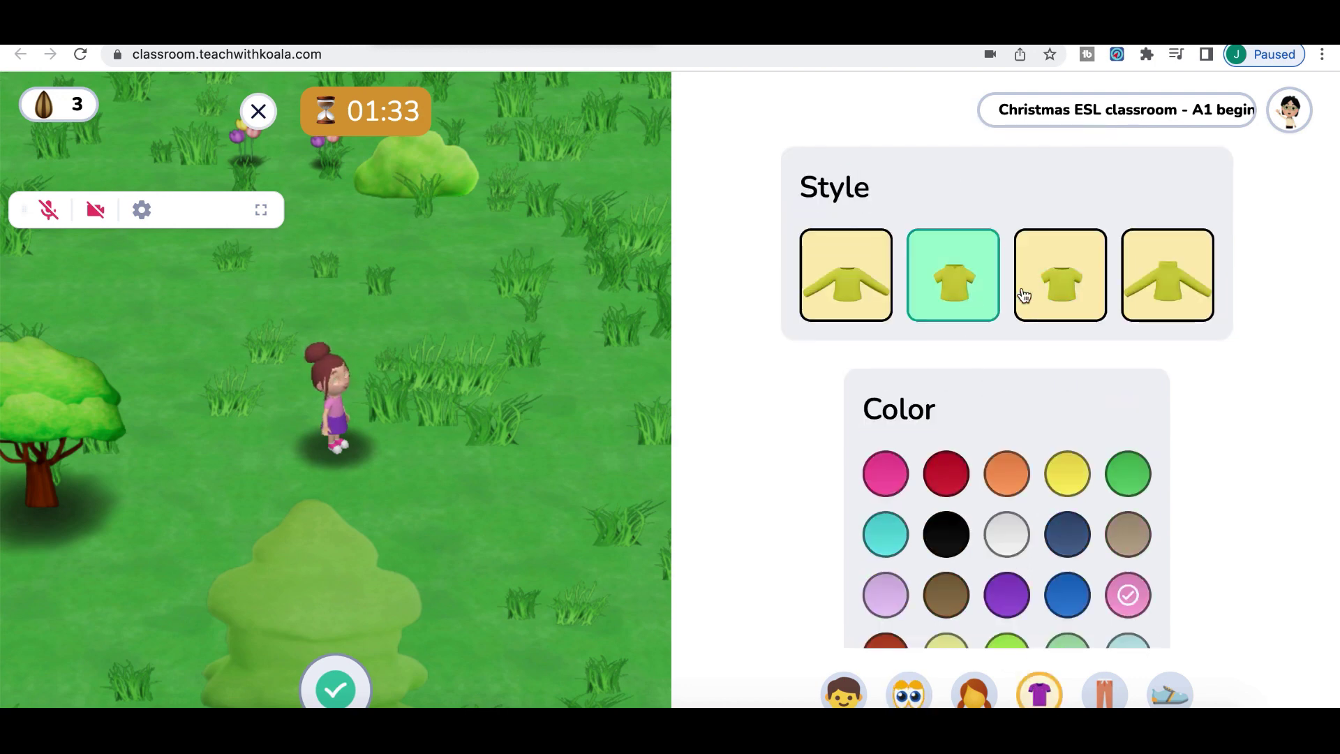
left_click(1047, 303)
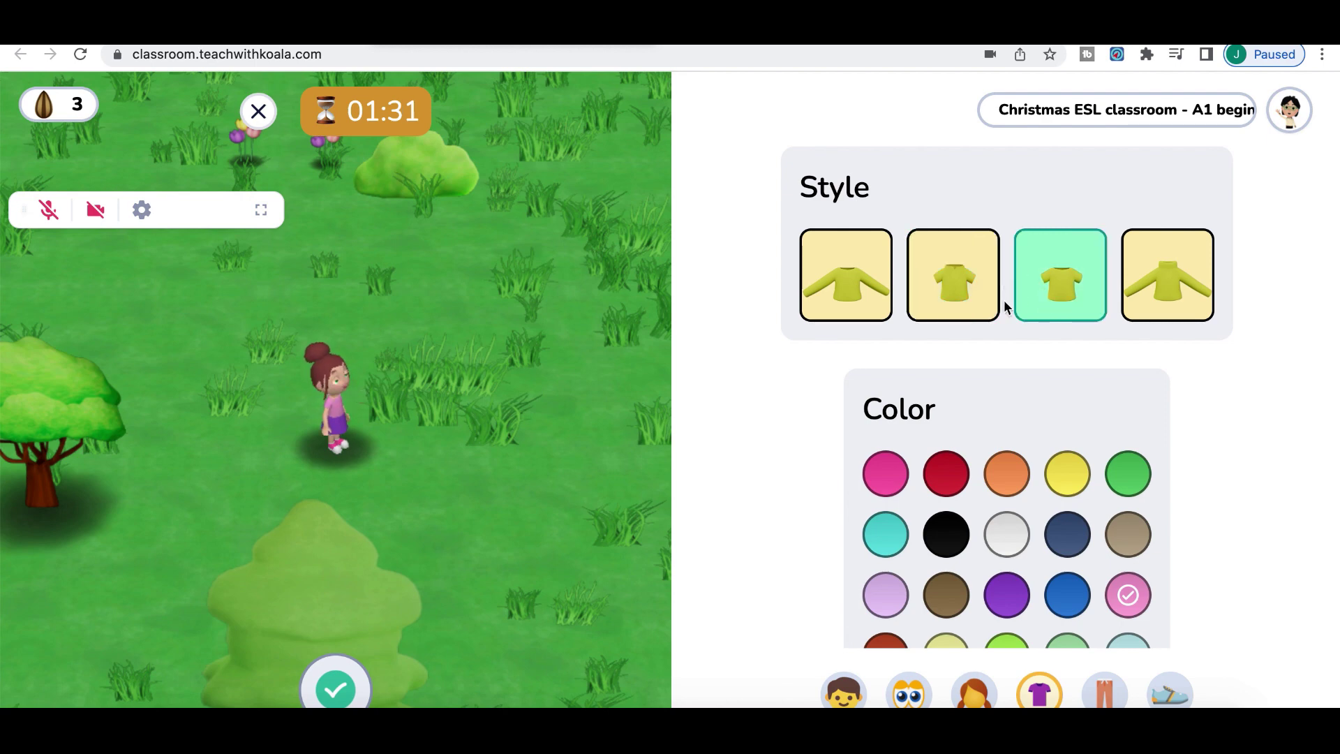
scroll(964, 486, "down", 1)
left_click(953, 250)
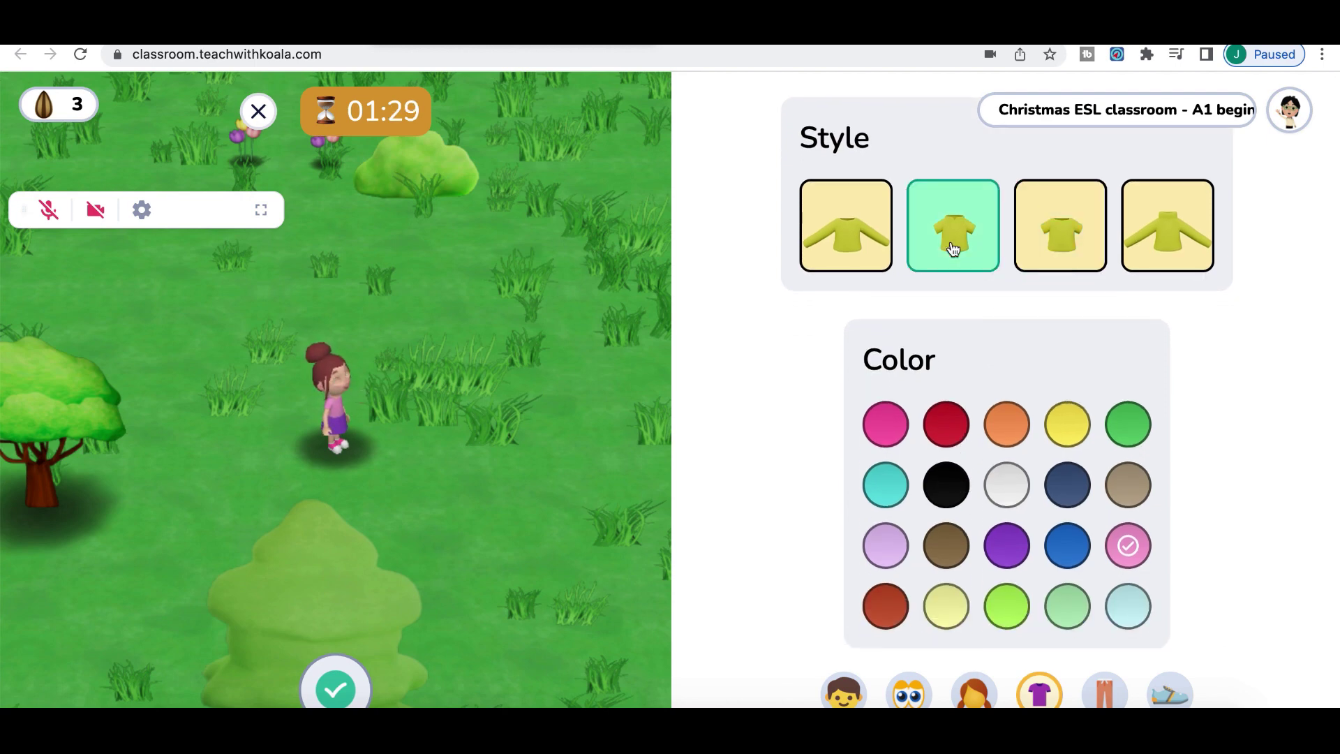
left_click(1007, 552)
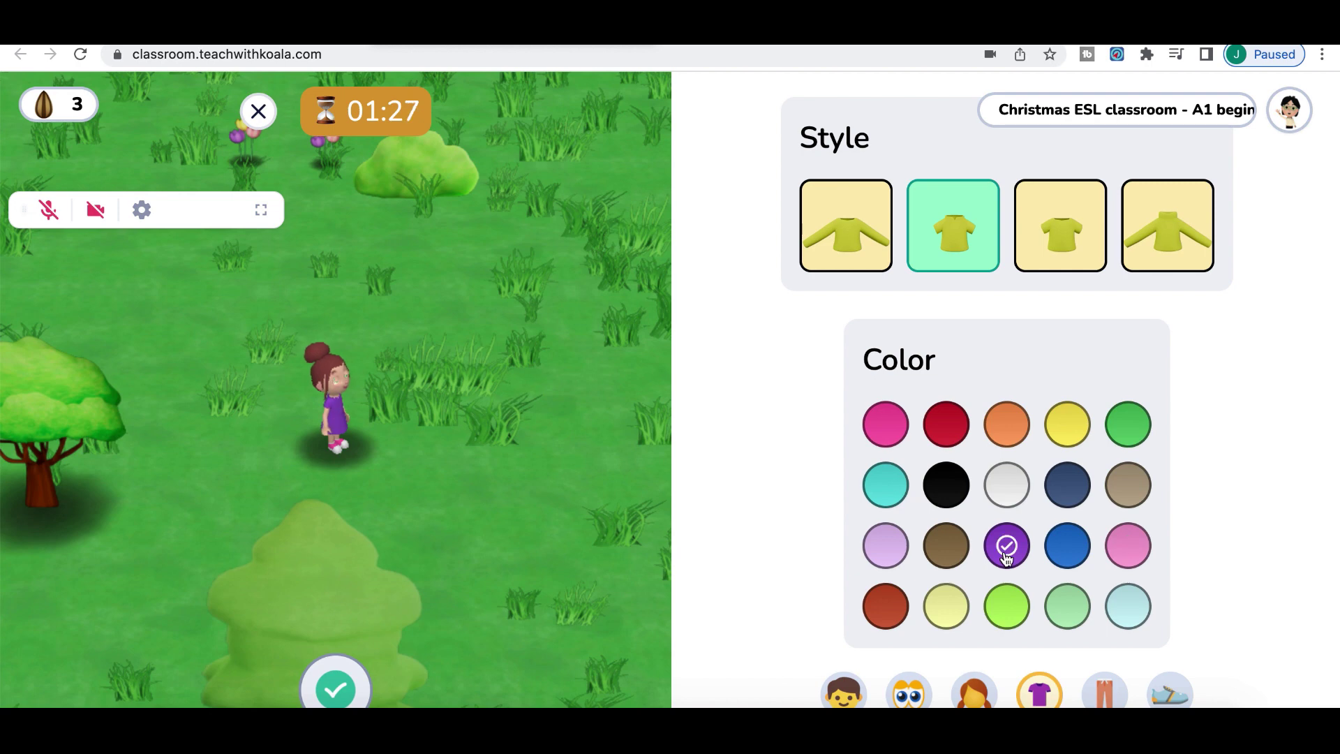
Give the avatar a pink skirt and pink boots with white details
left_click(1104, 691)
left_click(1131, 602)
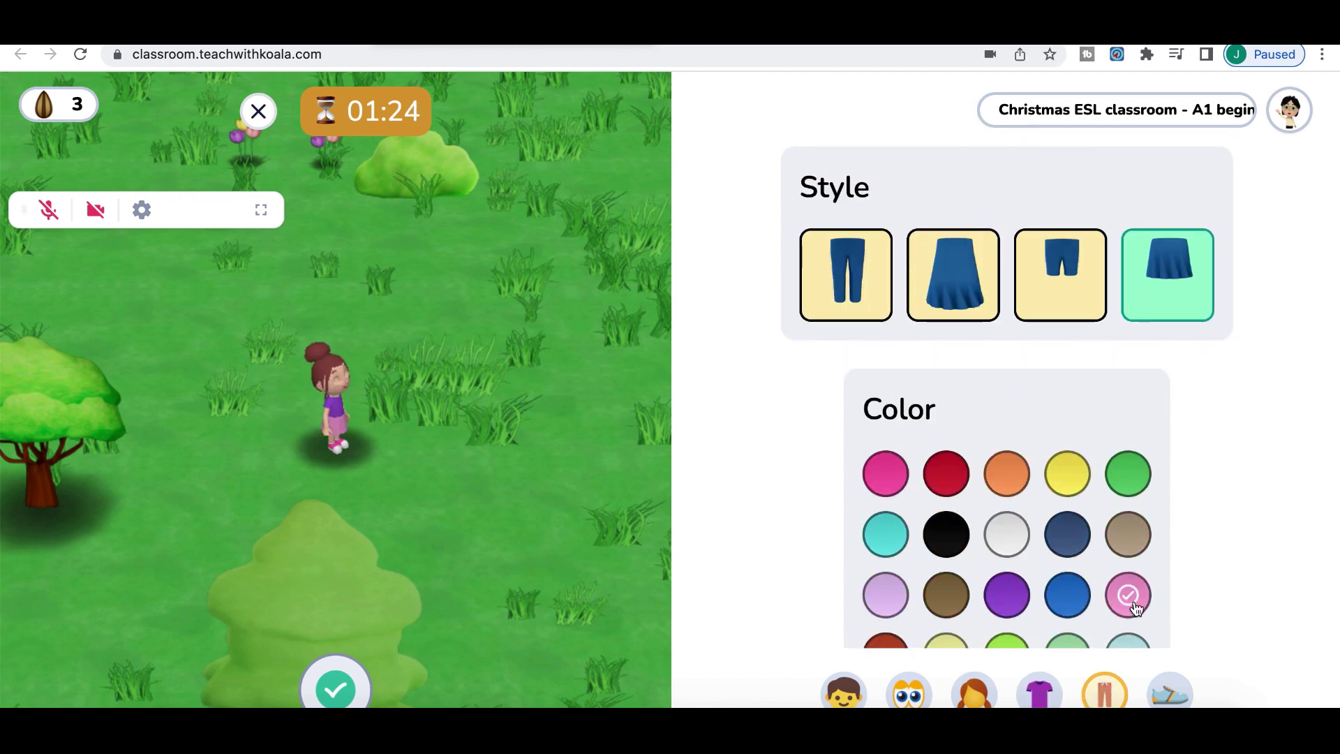
left_click(1169, 690)
left_click(1052, 277)
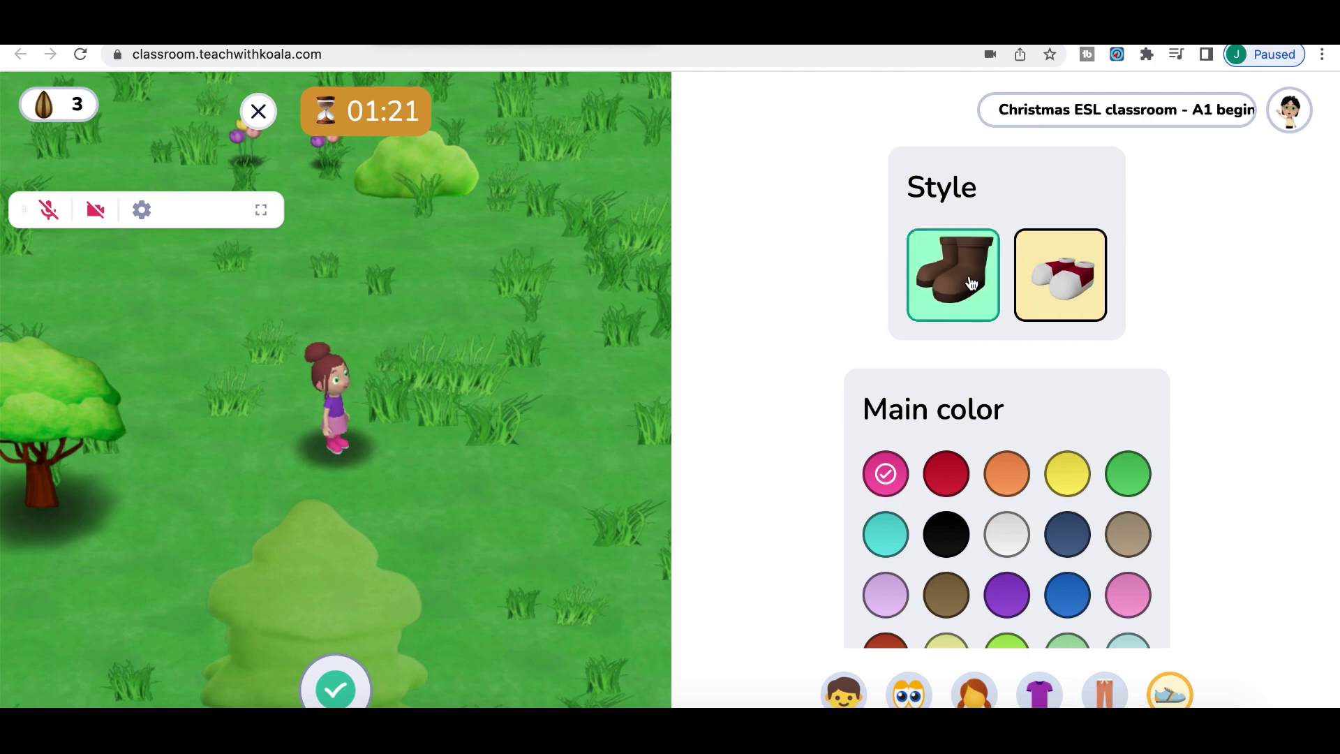
scroll(929, 503, "down", 5)
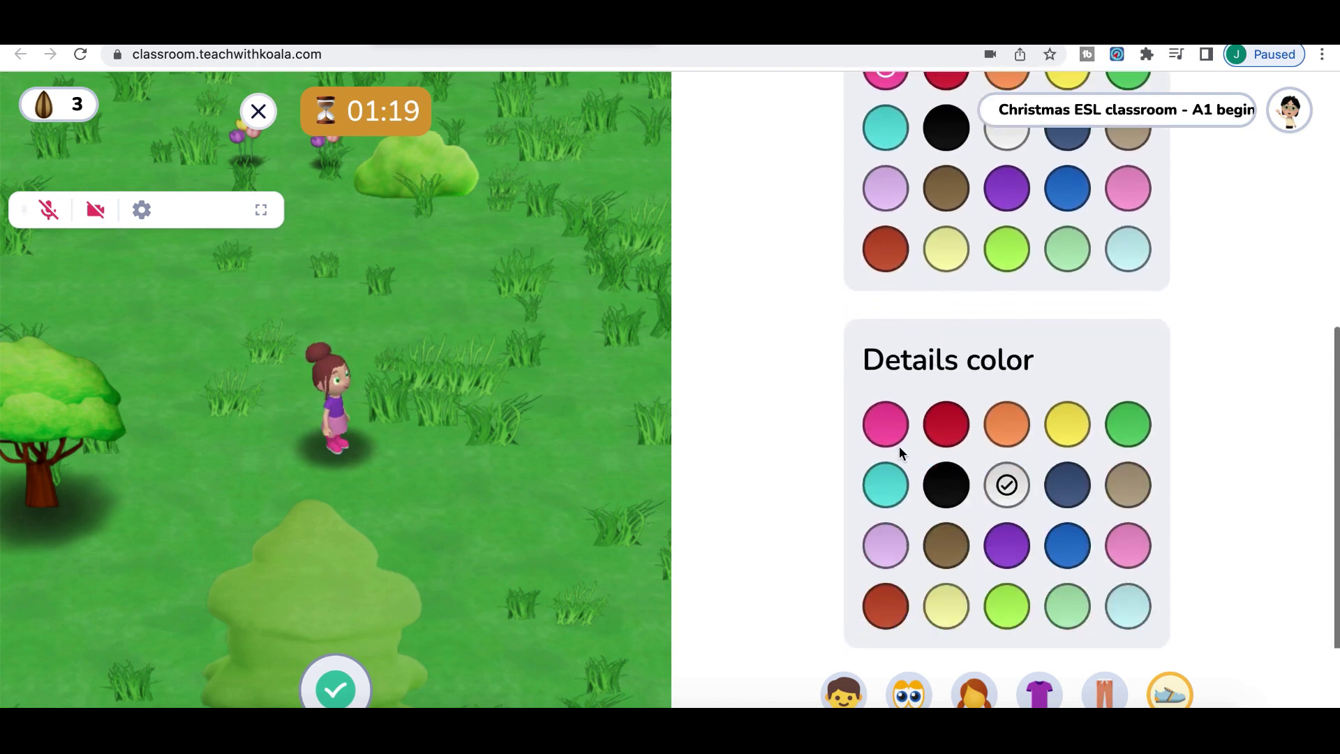
left_click(1007, 549)
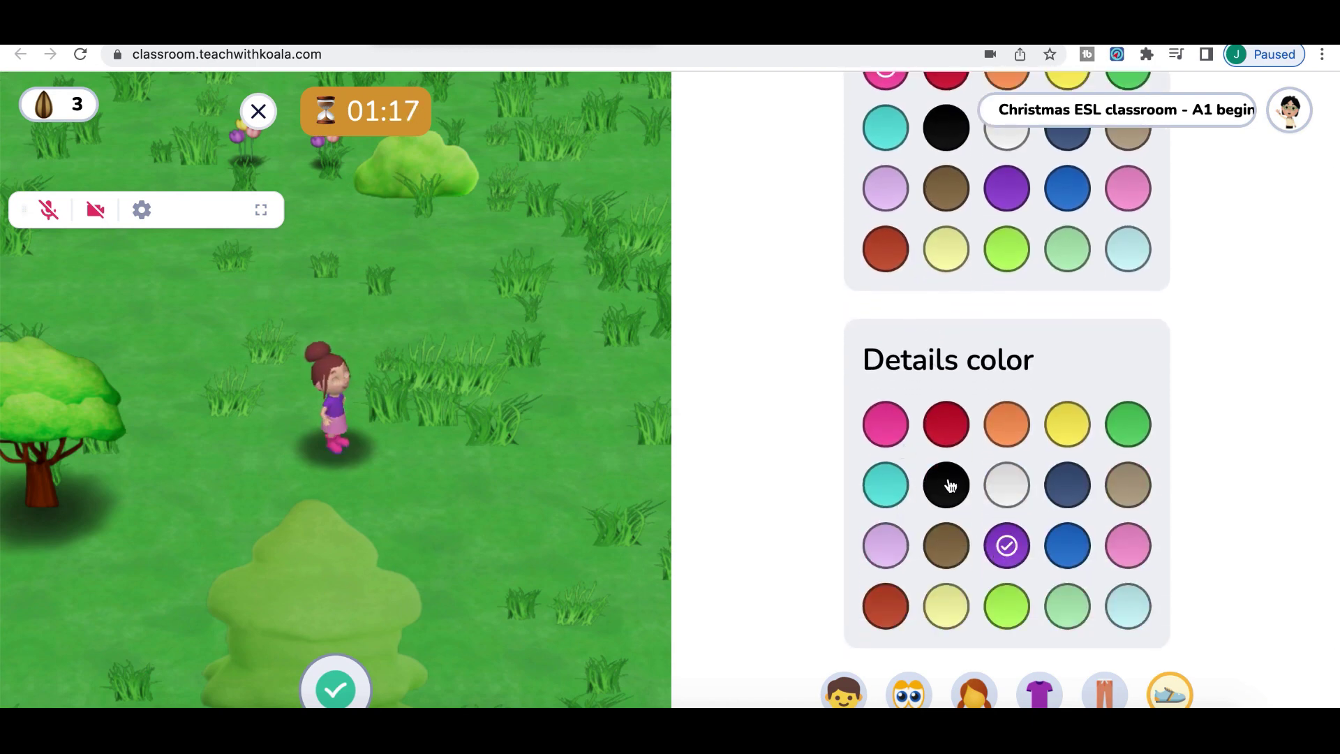
left_click(1007, 483)
scroll(918, 269, "up", 2)
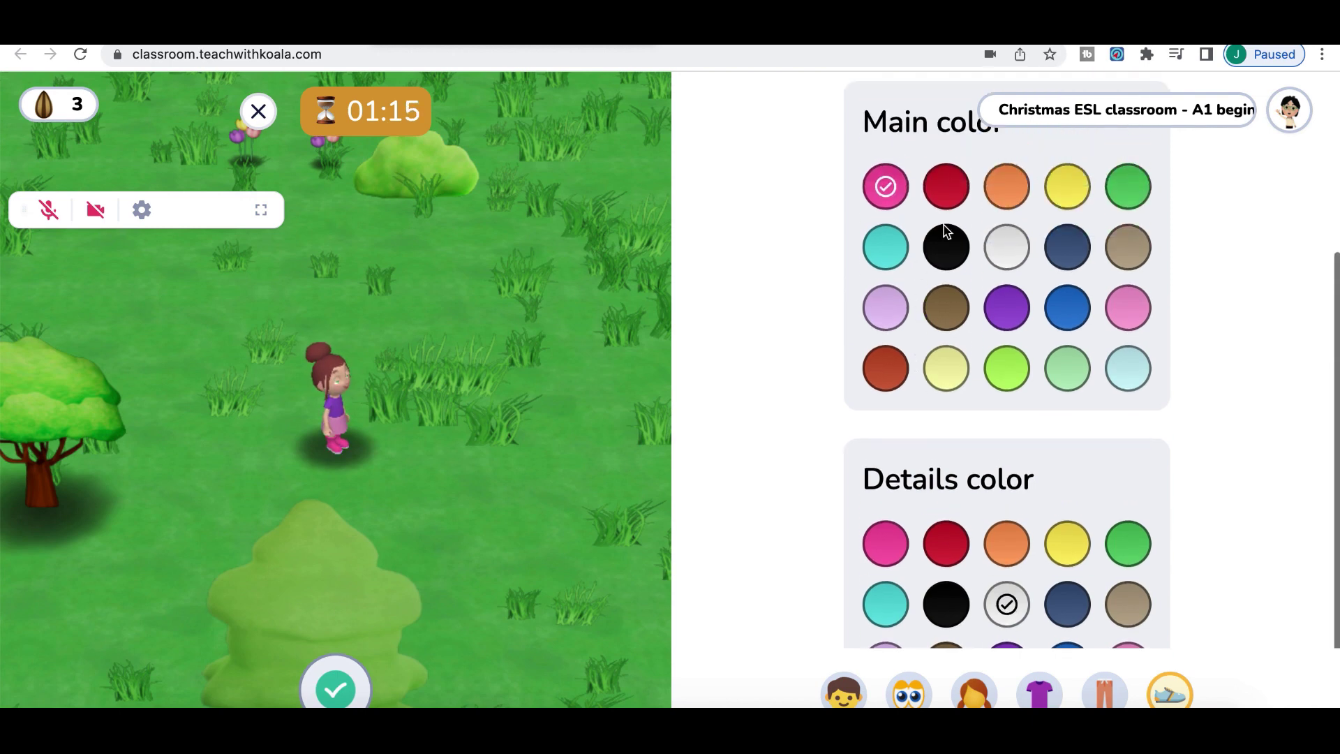
left_click(1128, 299)
left_click(887, 187)
scroll(1036, 202, "down", 1)
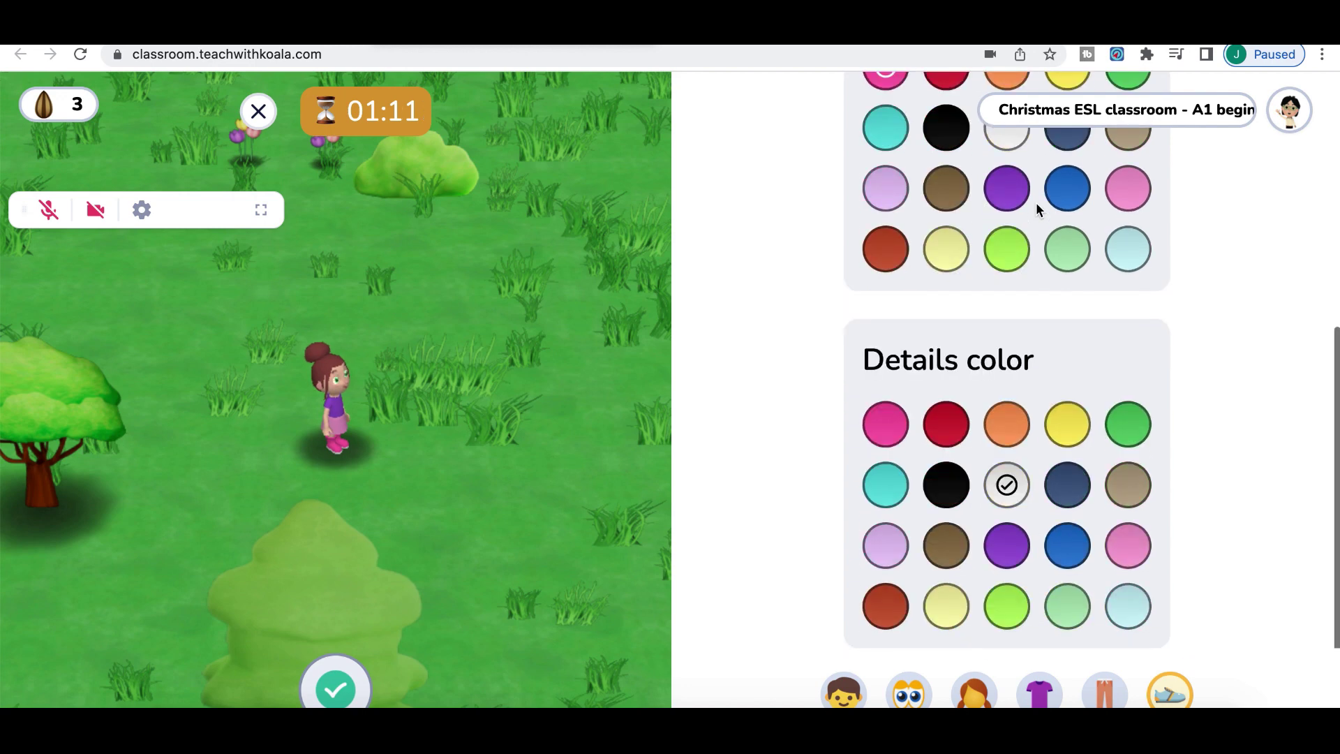
scroll(1036, 203, "up", 6)
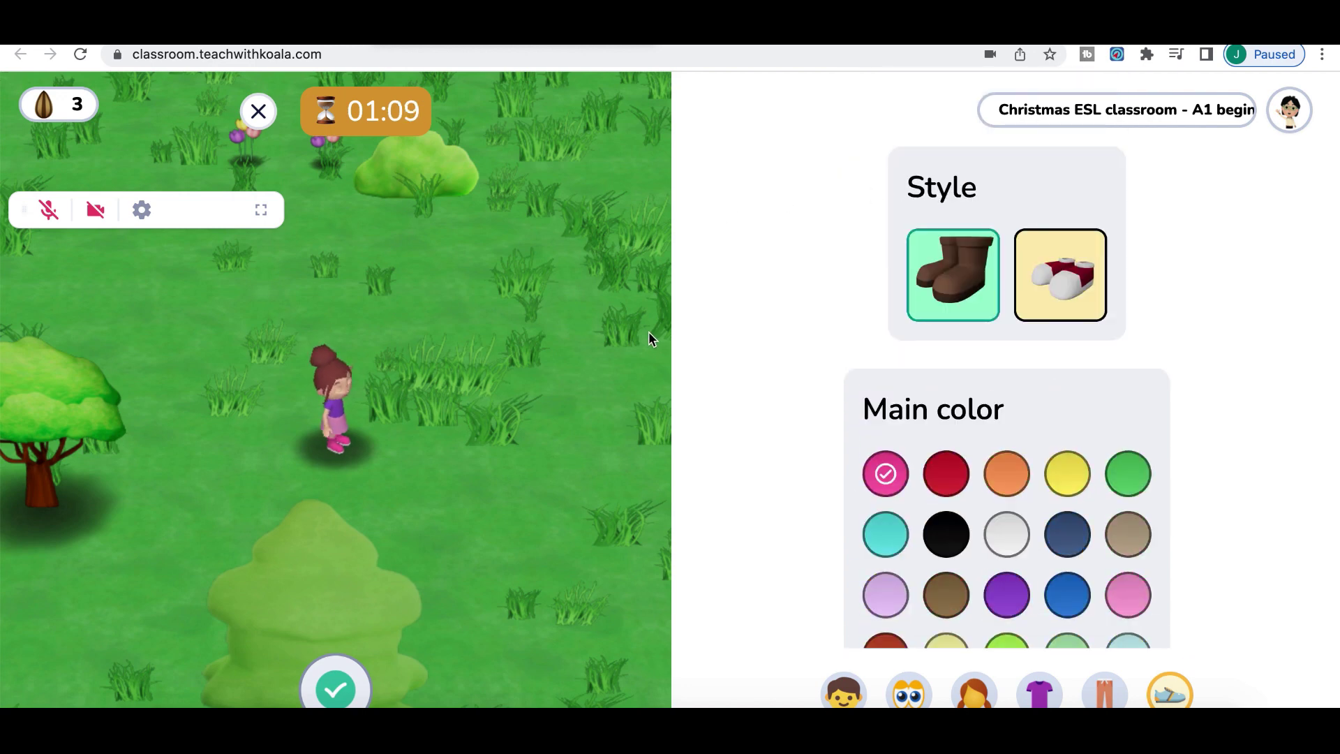
Walk the character up to the bush and close the avatar editor
key("Up")
scroll(856, 449, "down", 6)
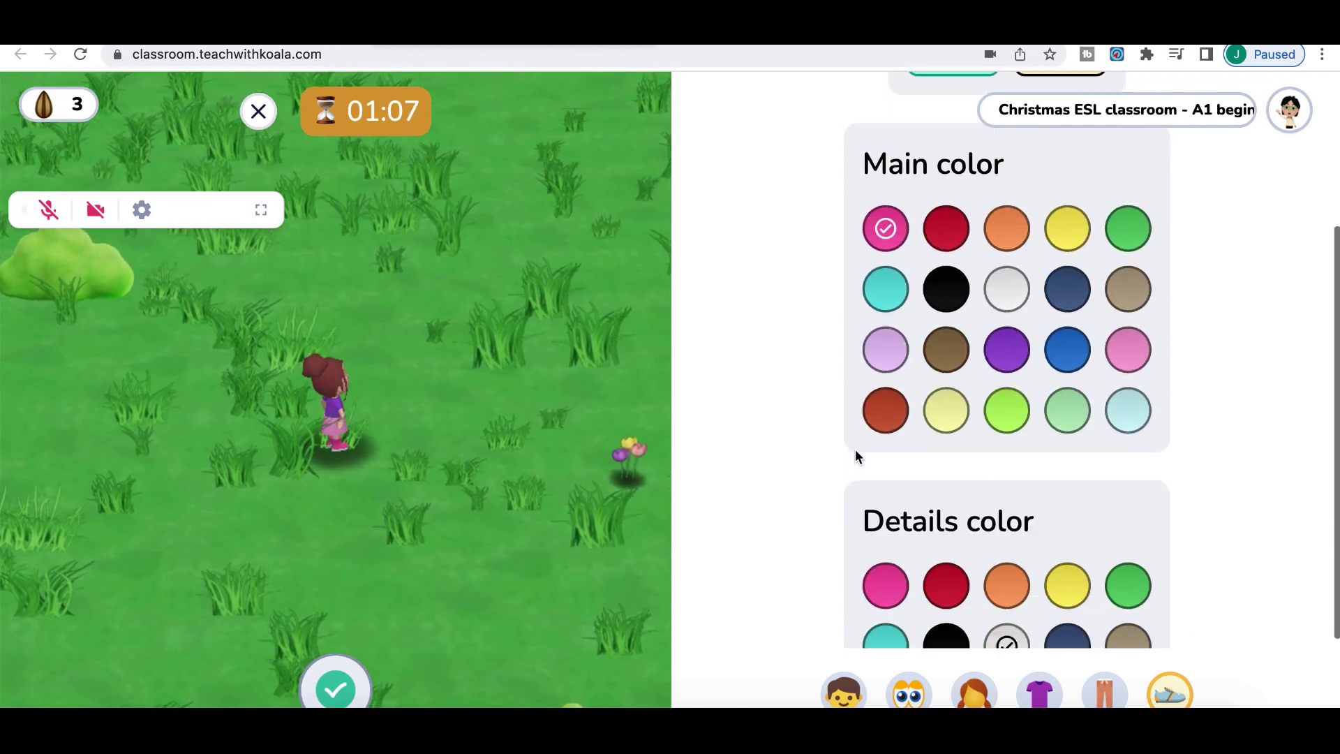
scroll(823, 591, "up", 6)
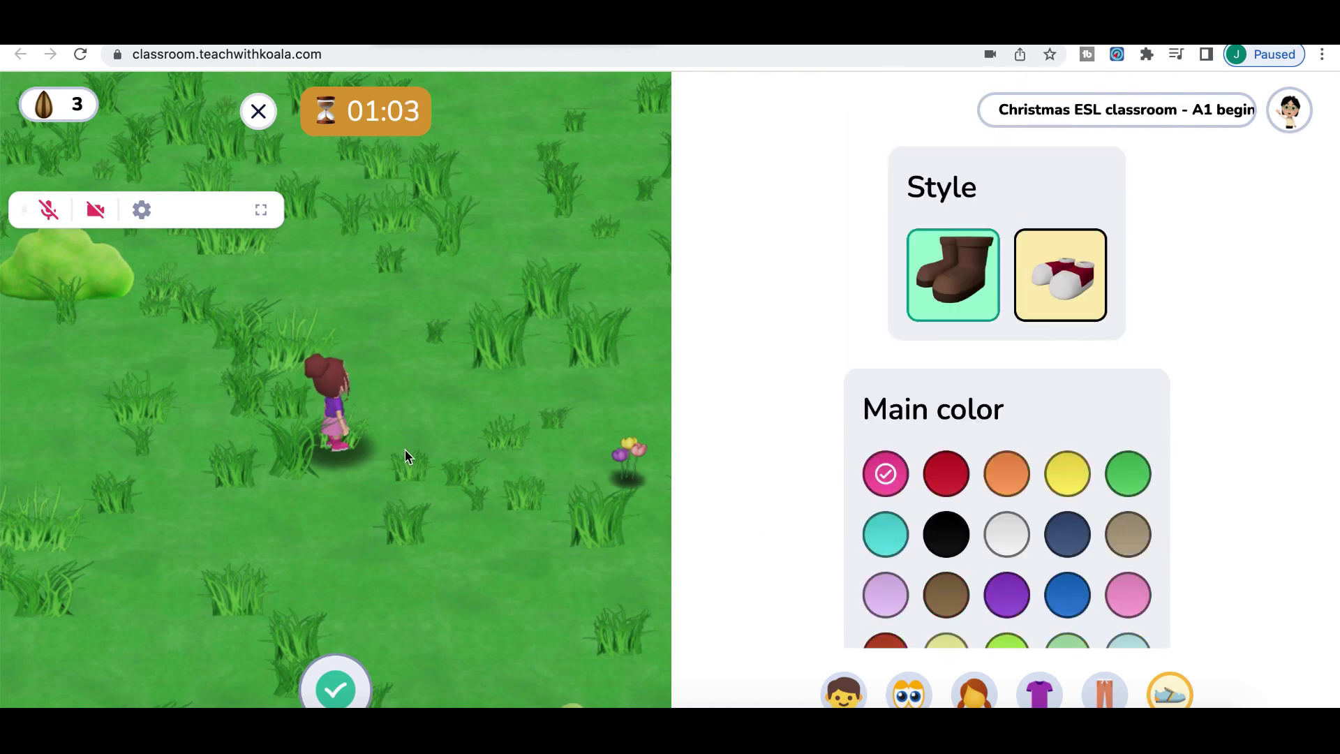
left_click(120, 397)
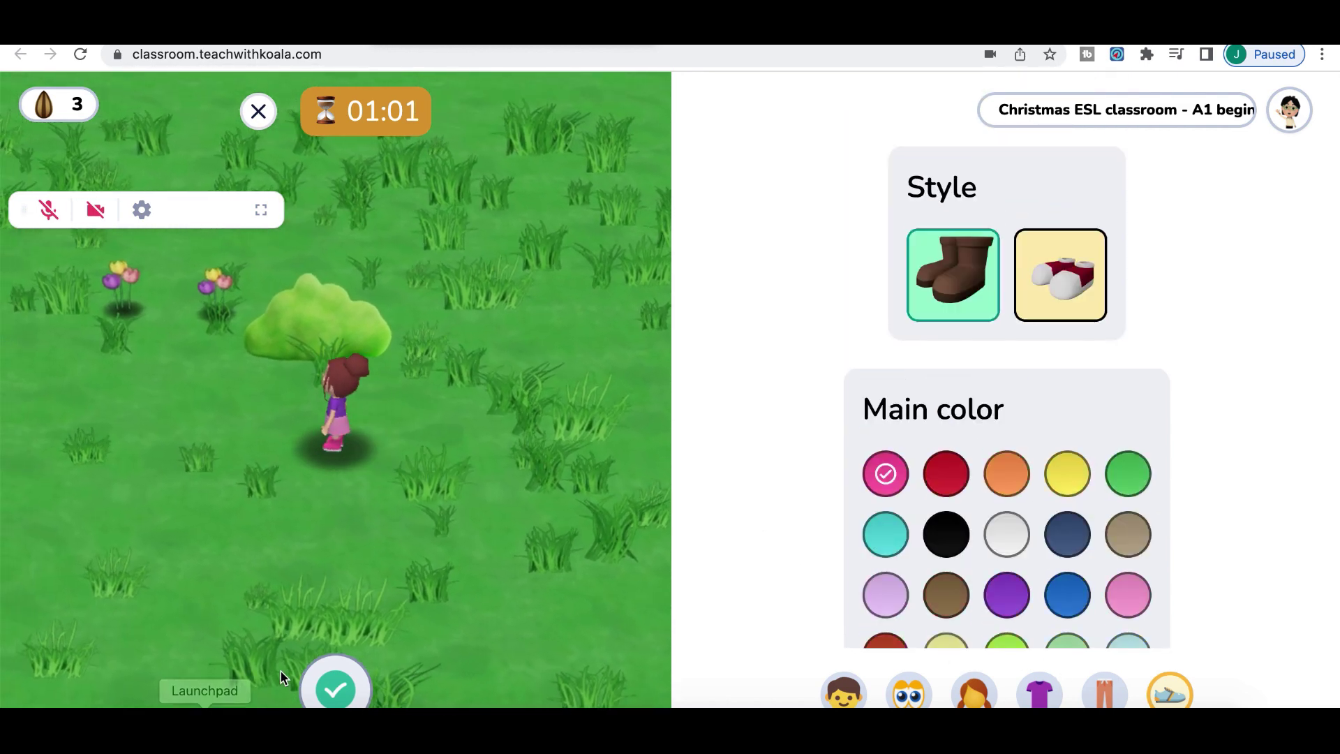
left_click(335, 687)
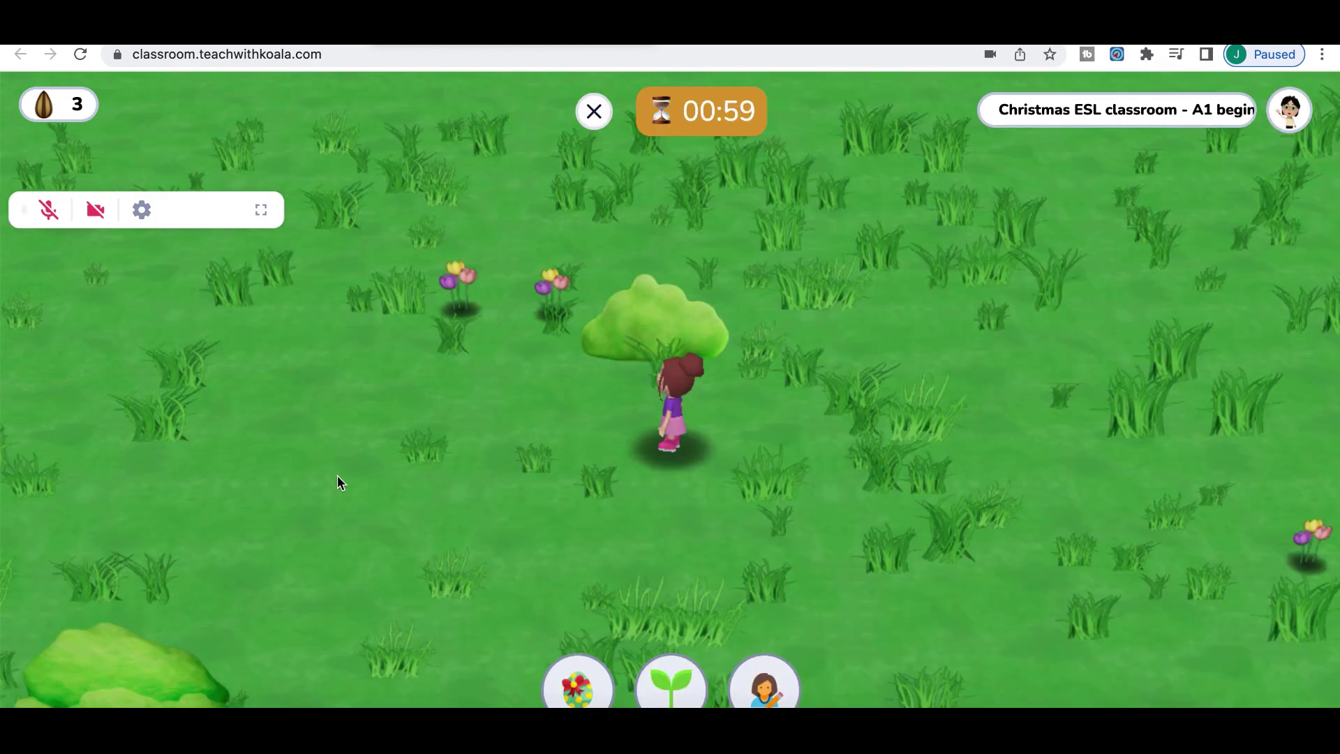
Walk the character across the grass to the tree, then right and down past the flowers
left_click(338, 476)
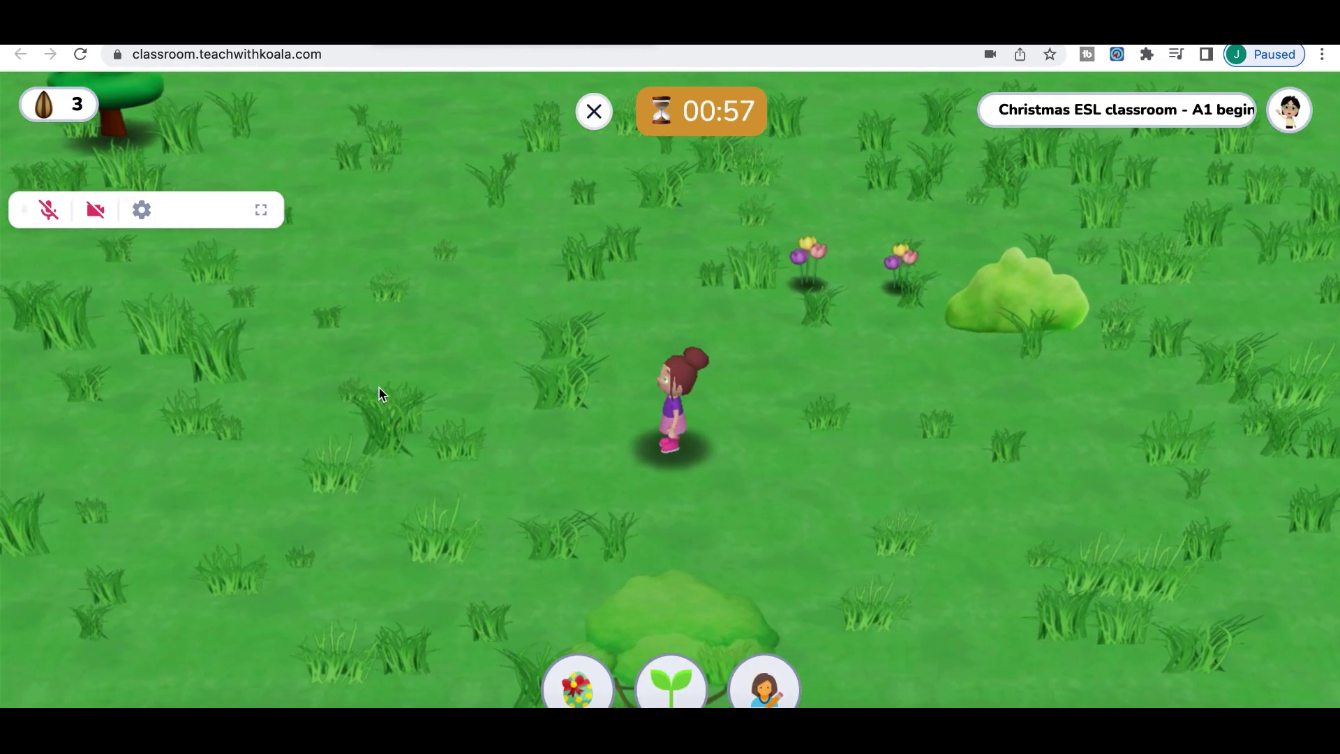
left_click(380, 391)
left_click(473, 180)
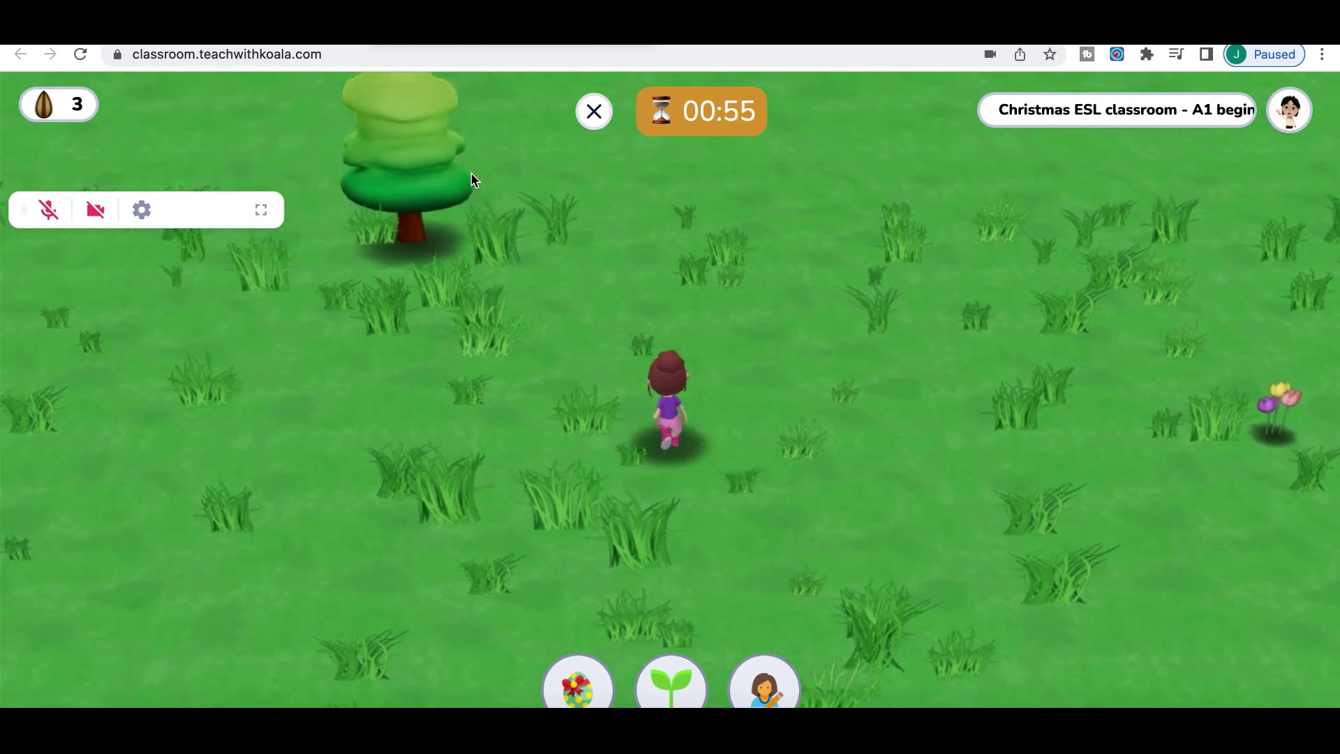
left_click(1109, 368)
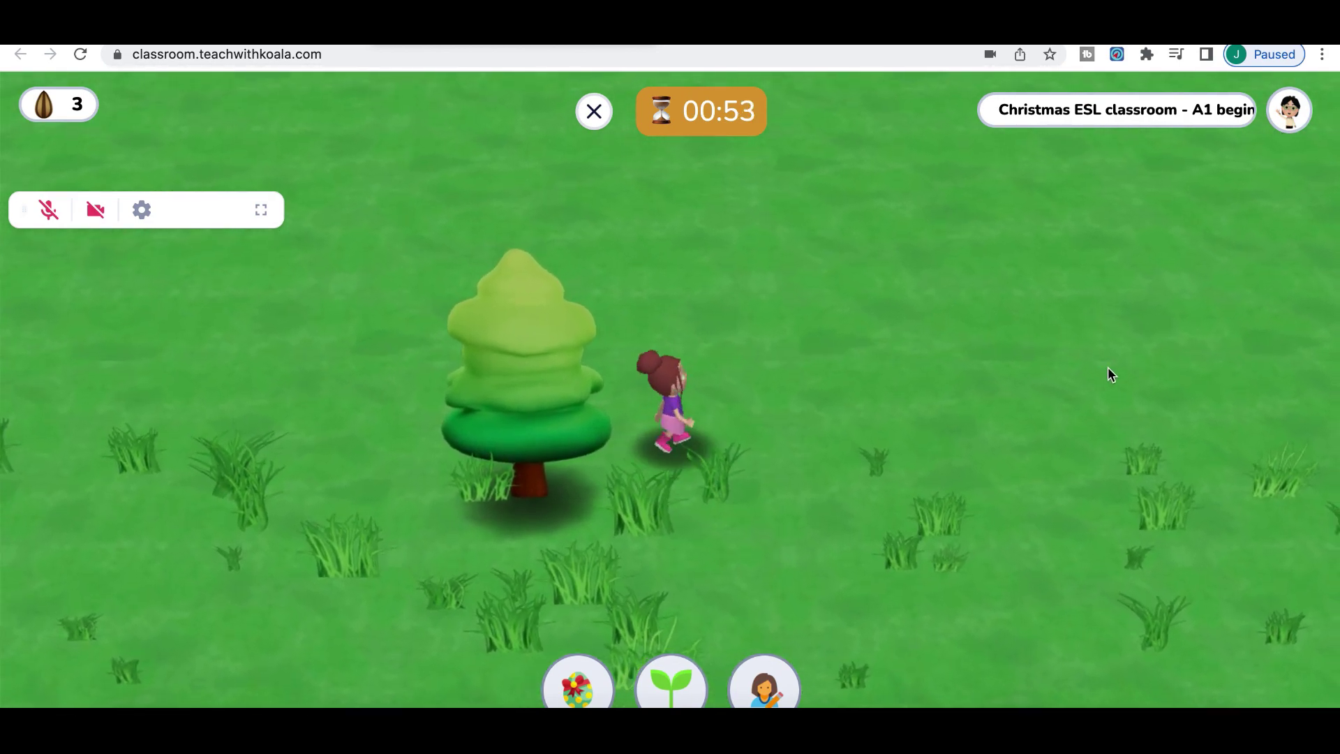
left_click(1055, 585)
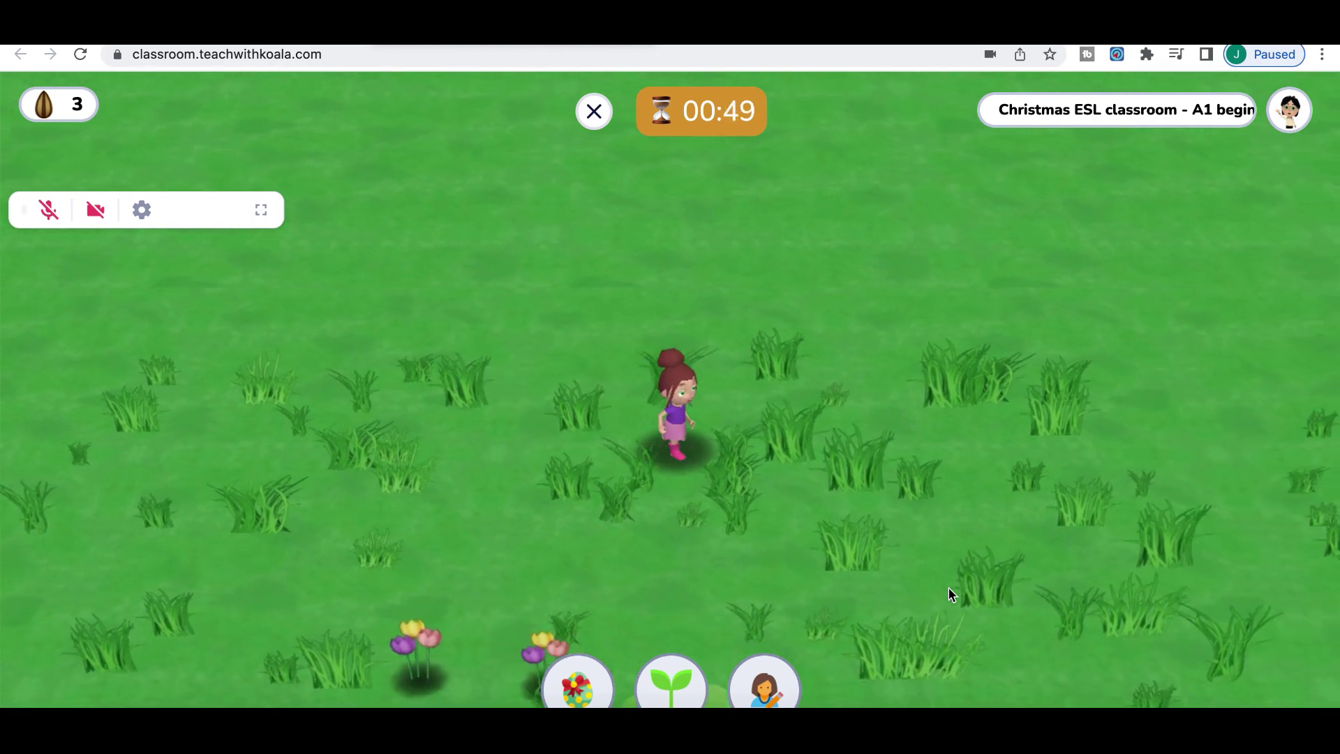
left_click(689, 599)
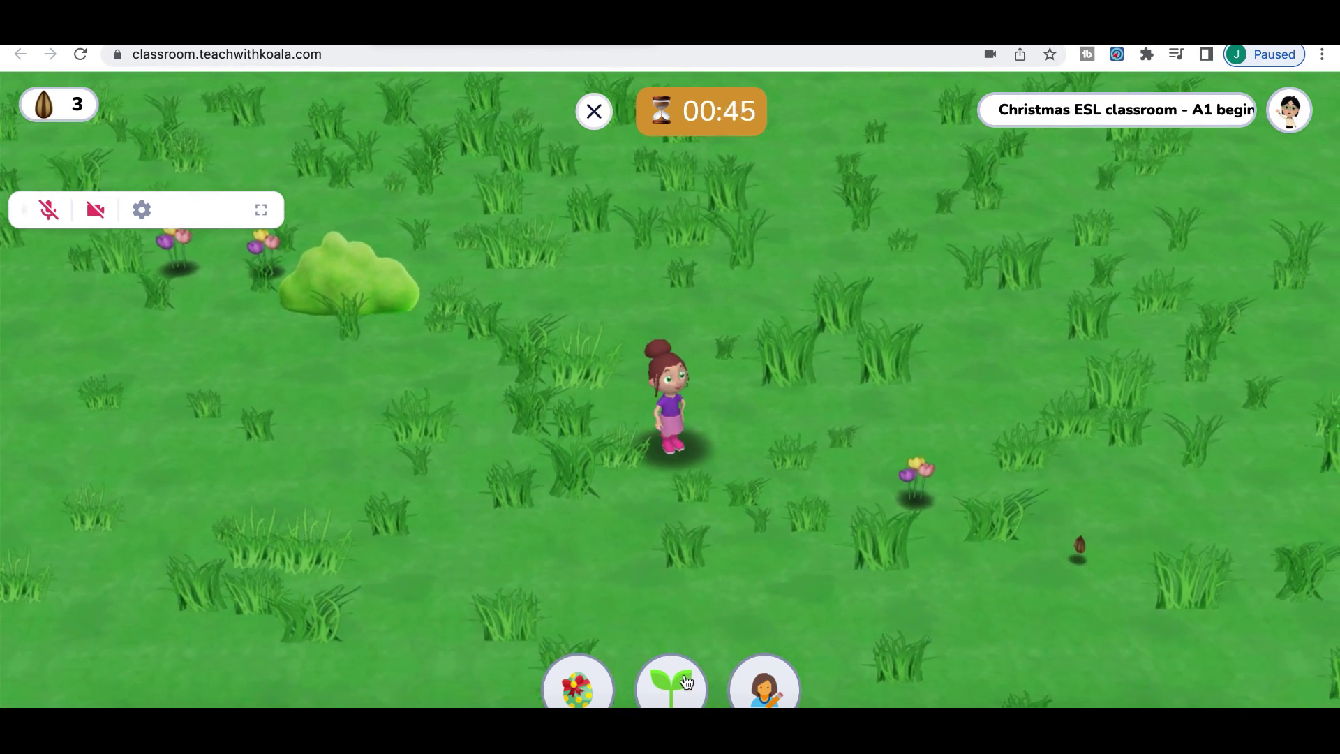
Plant a seedling, pick up a seed from the grass, and plant a second sprout below the girl
left_click(671, 680)
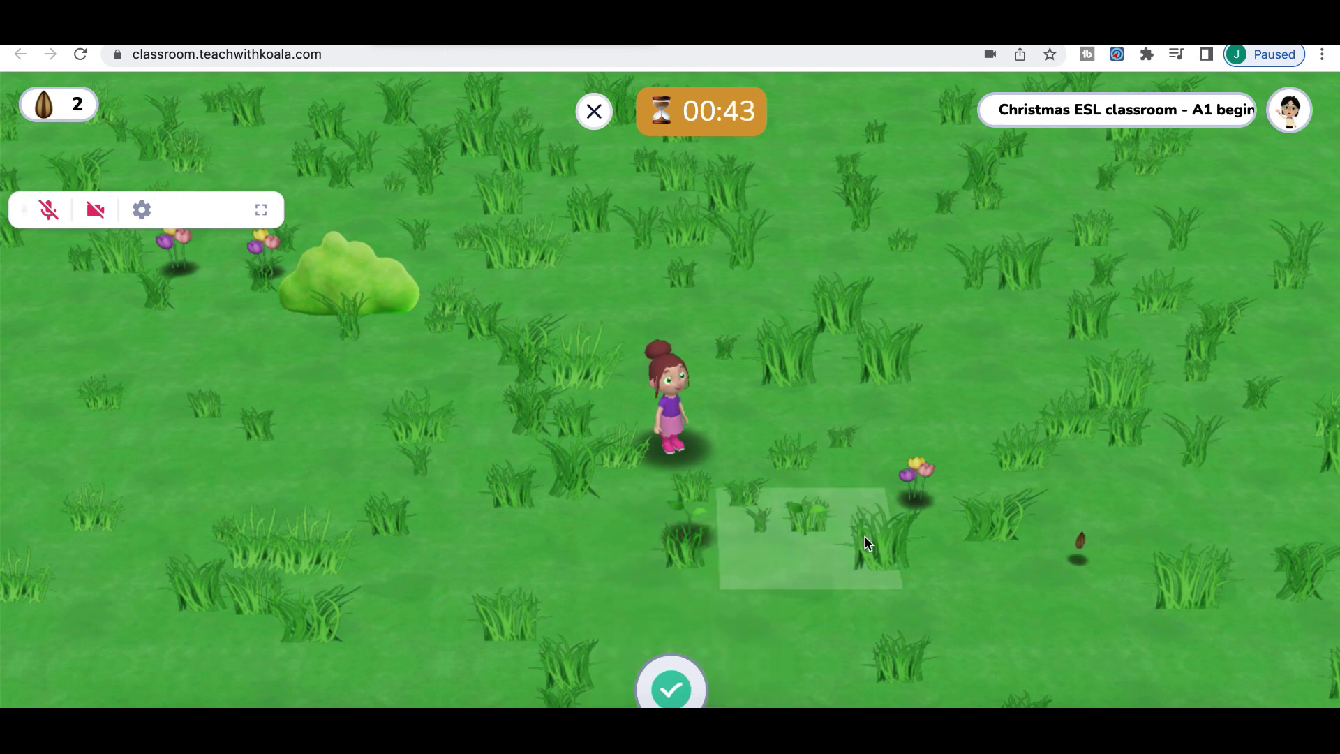
left_click(676, 683)
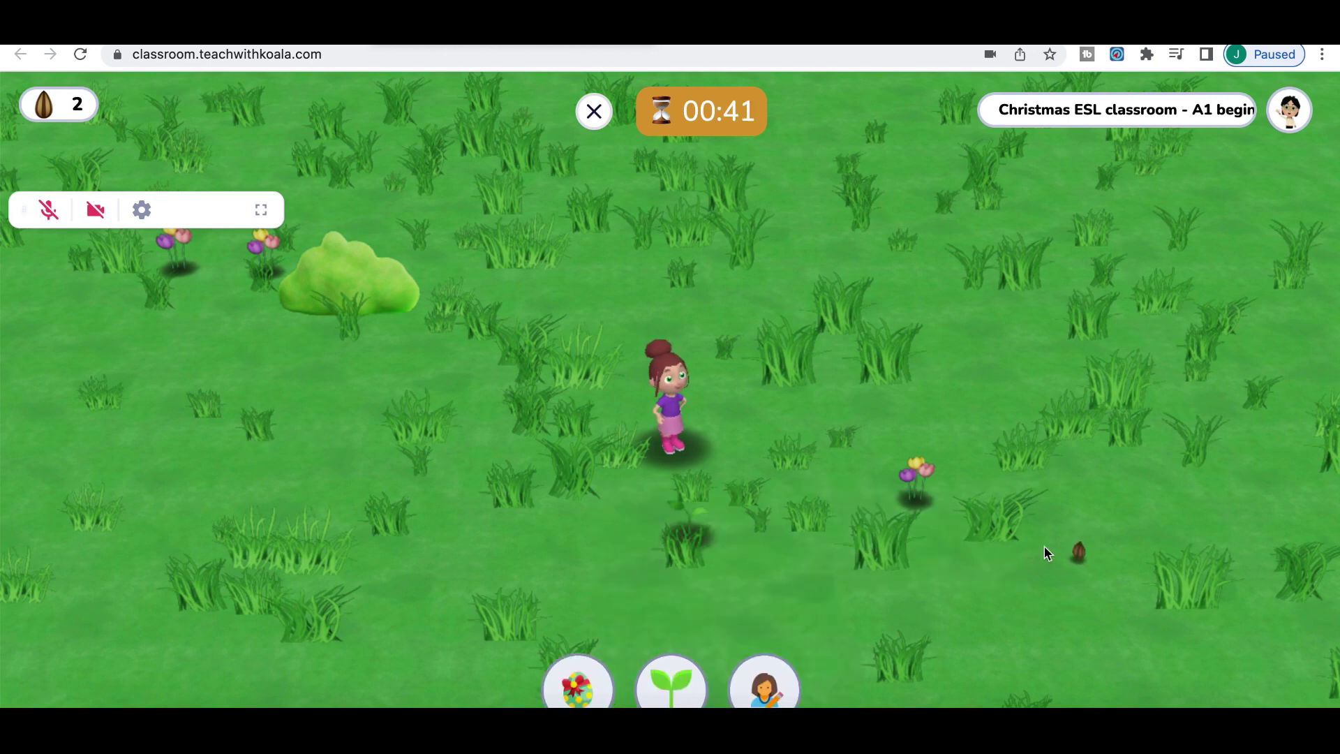
left_click(1083, 540)
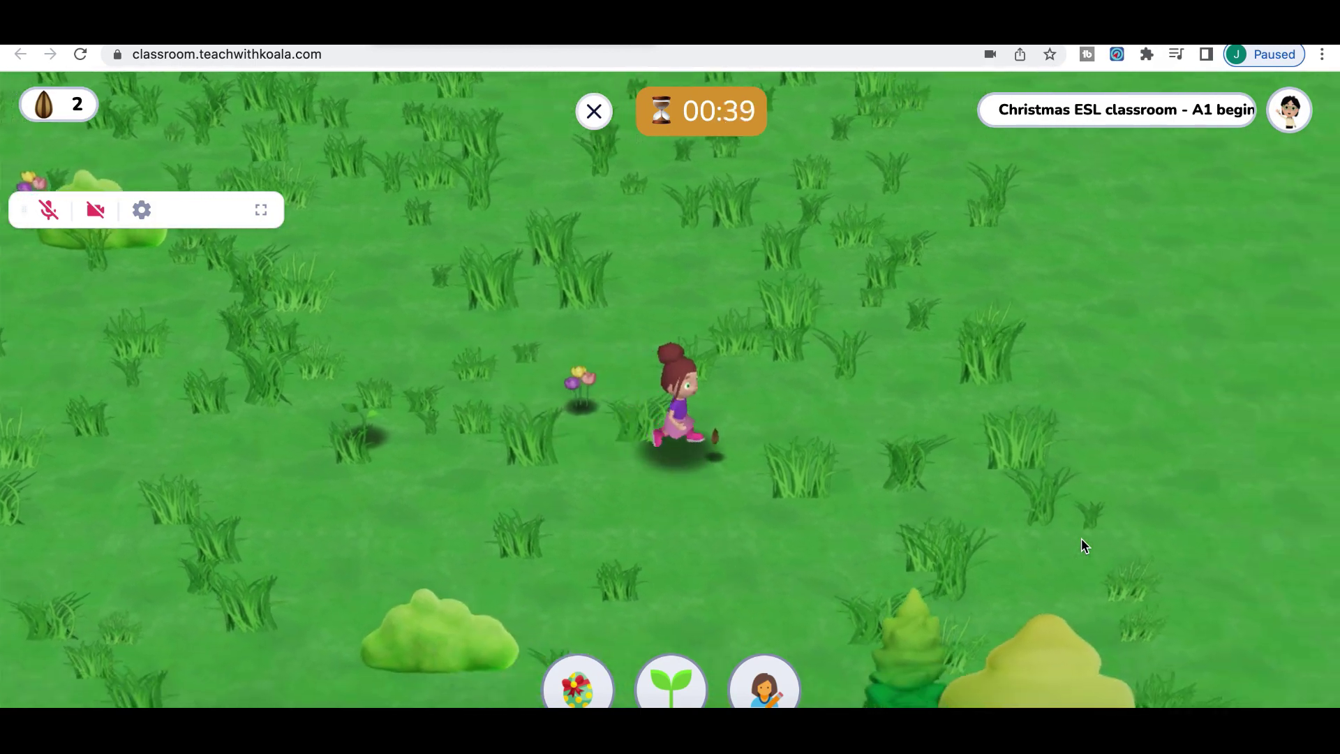
left_click(664, 596)
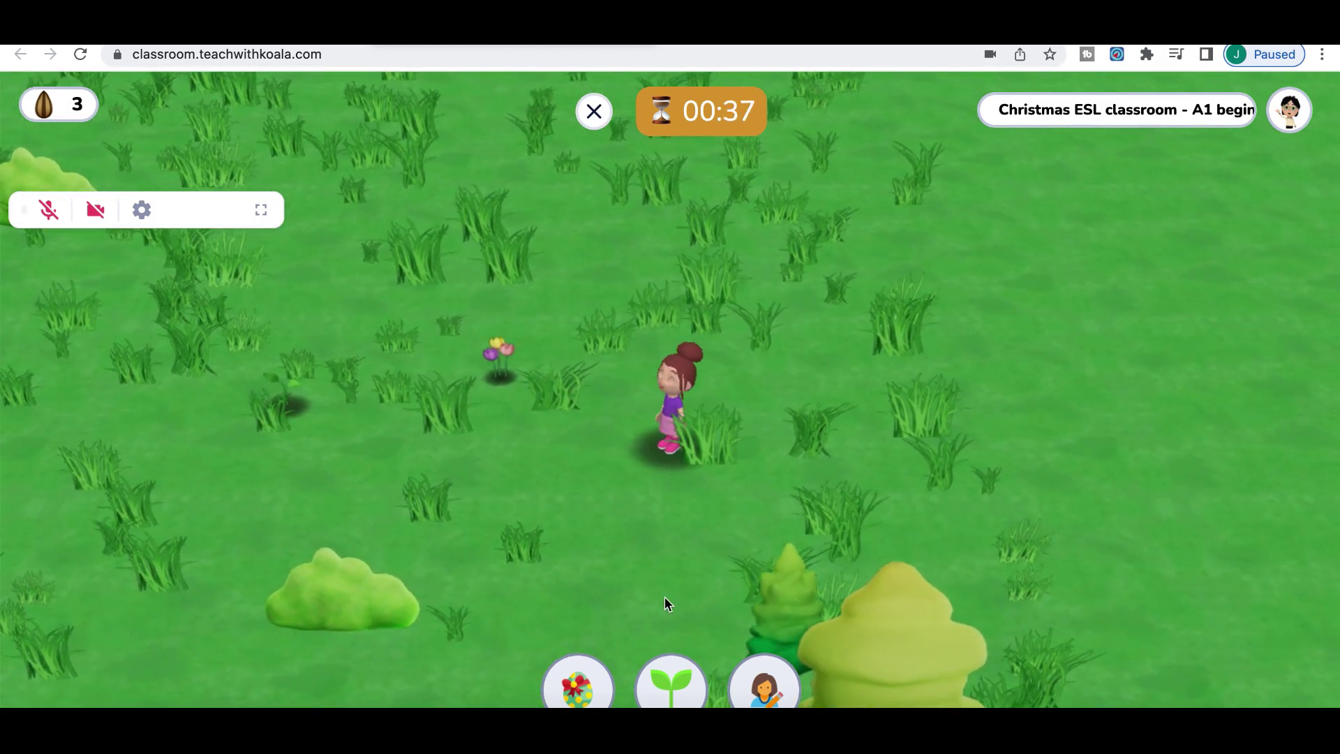
left_click(660, 681)
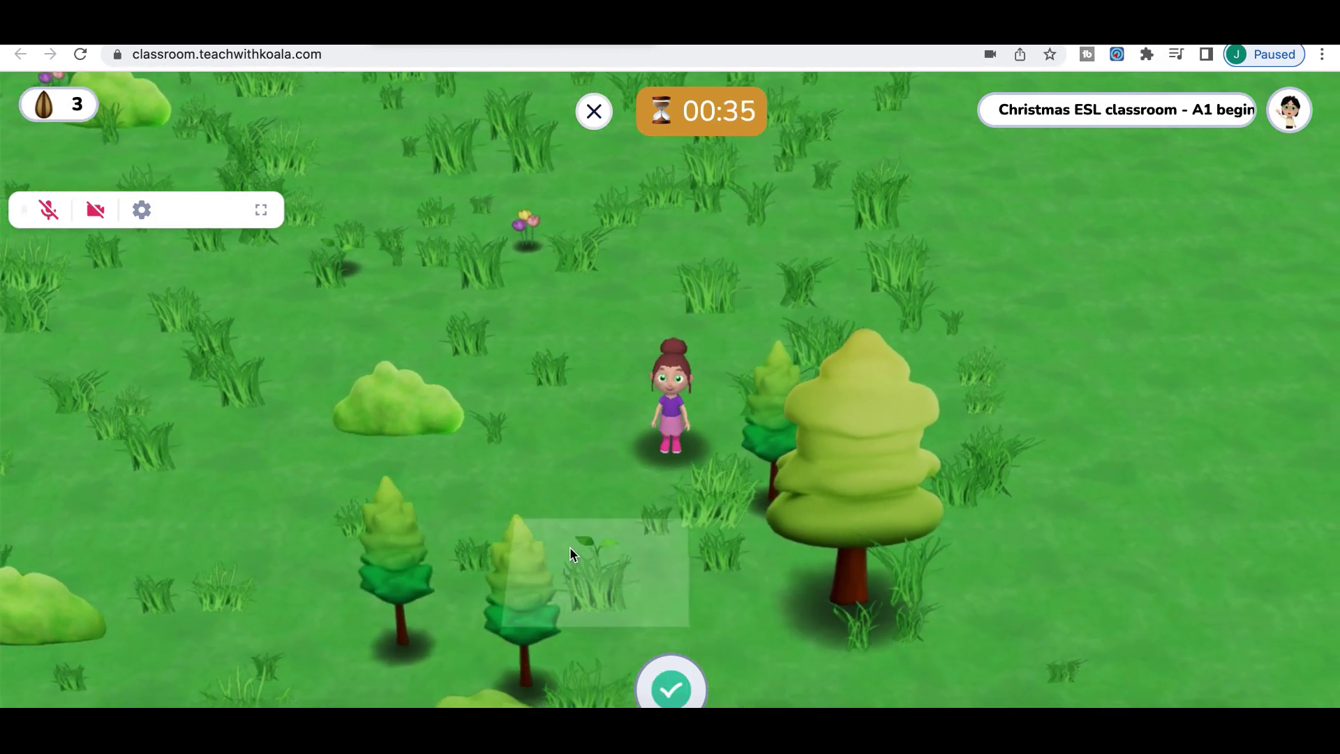
left_click(699, 629)
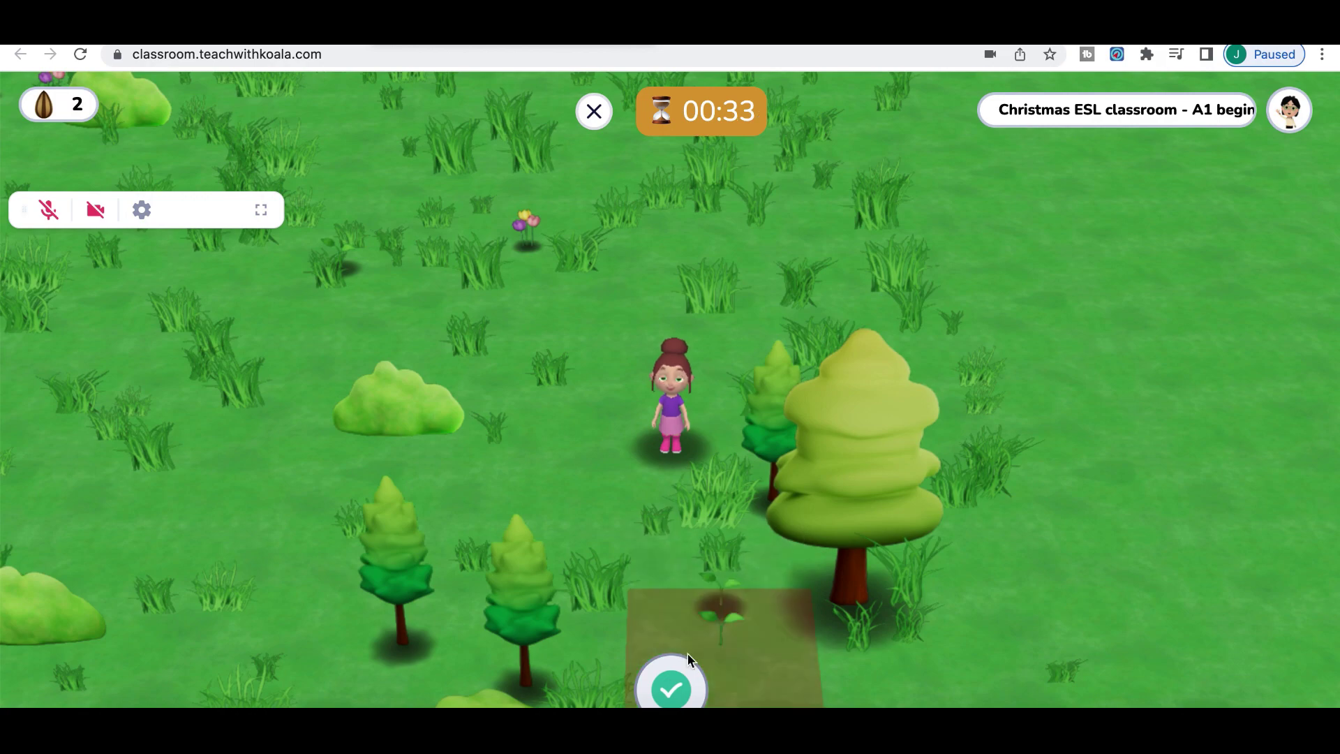
Walk the girl left through the forest and up the meadow, then exit to the Tic-Tac-Toe board
left_click(448, 464)
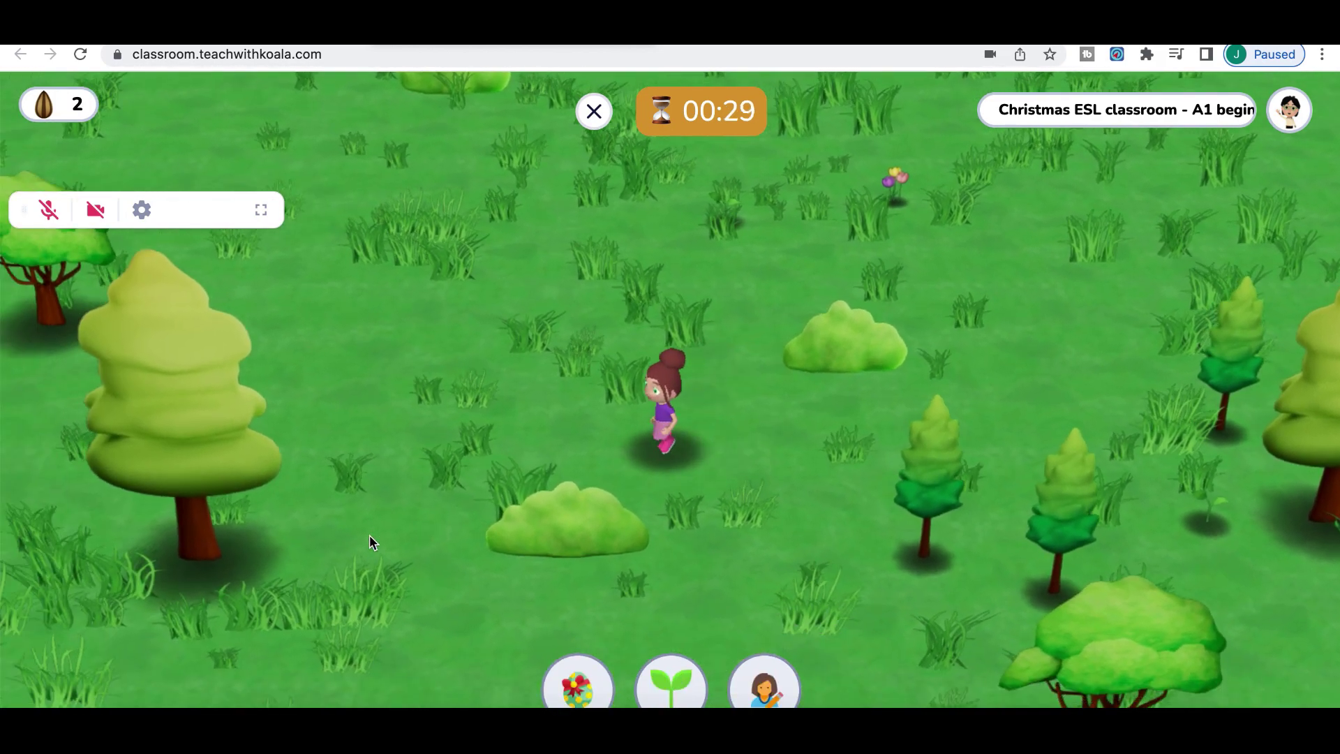
left_click(370, 535)
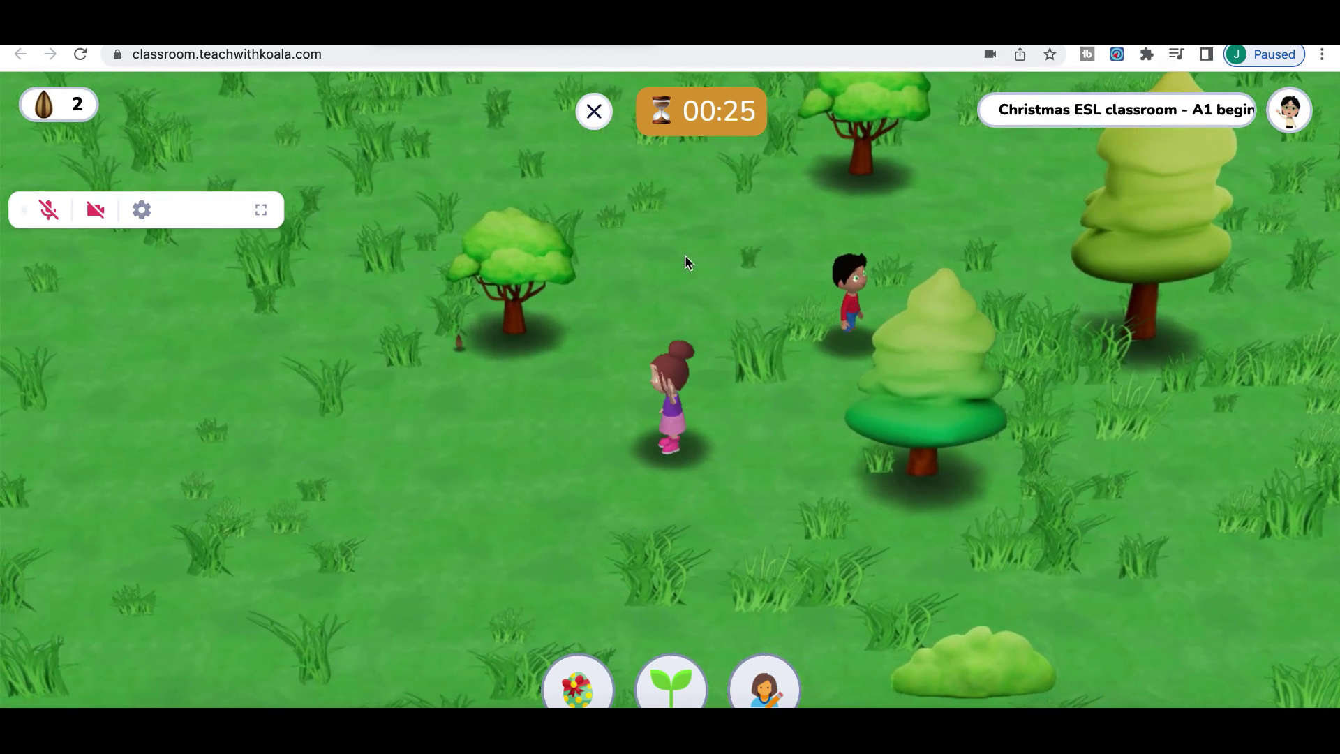
left_click(685, 257)
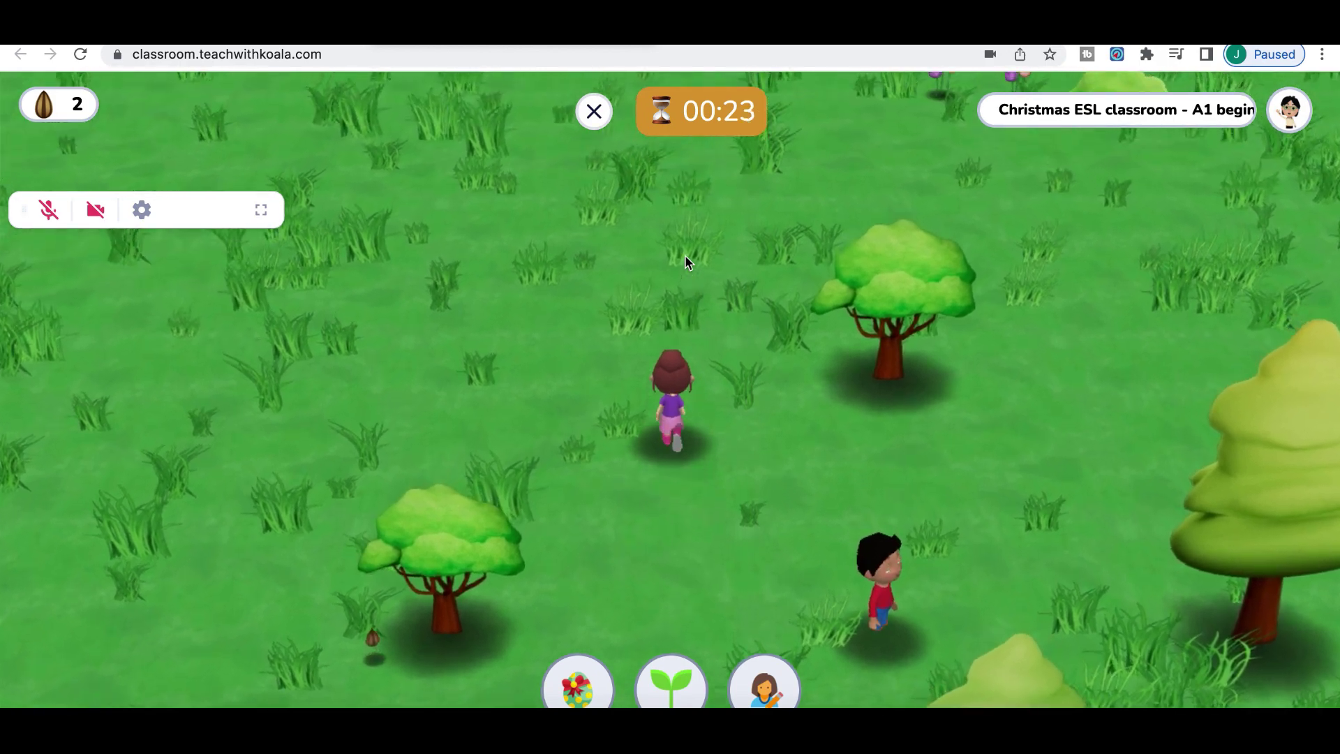
left_click(630, 245)
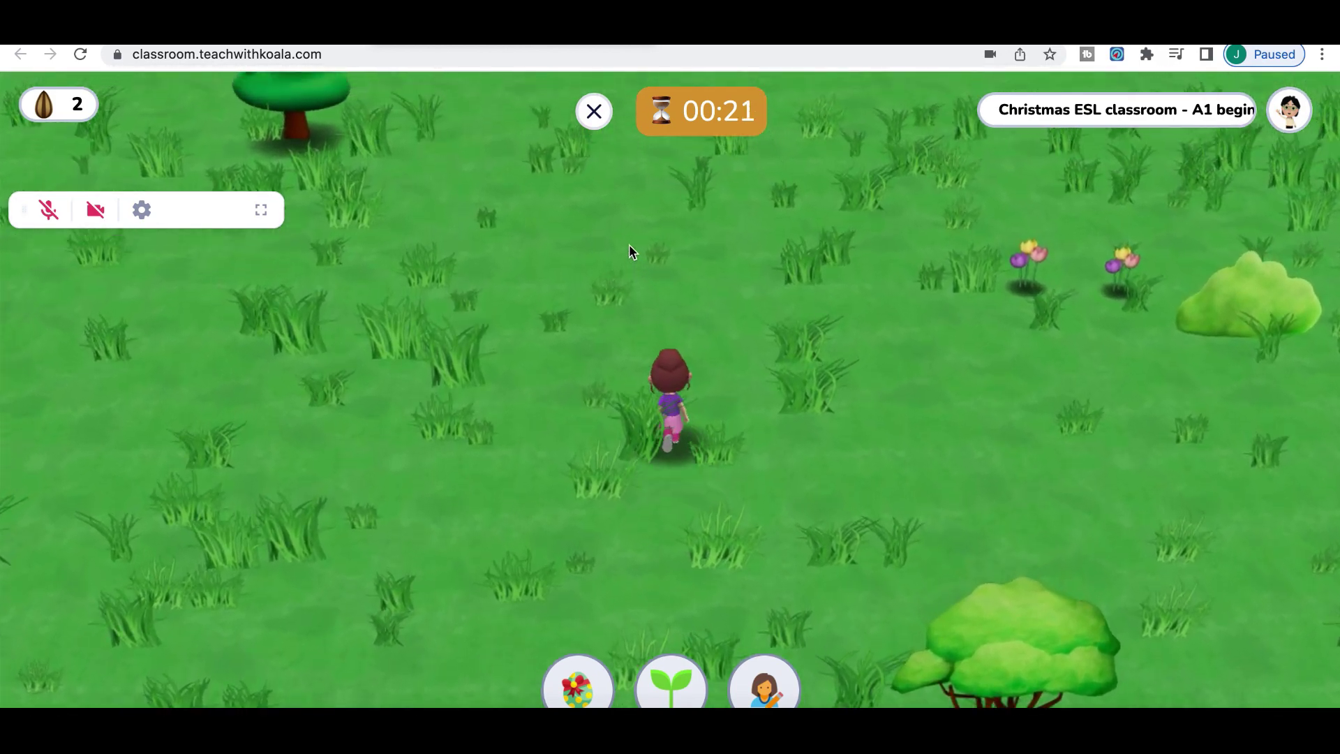
left_click(609, 220)
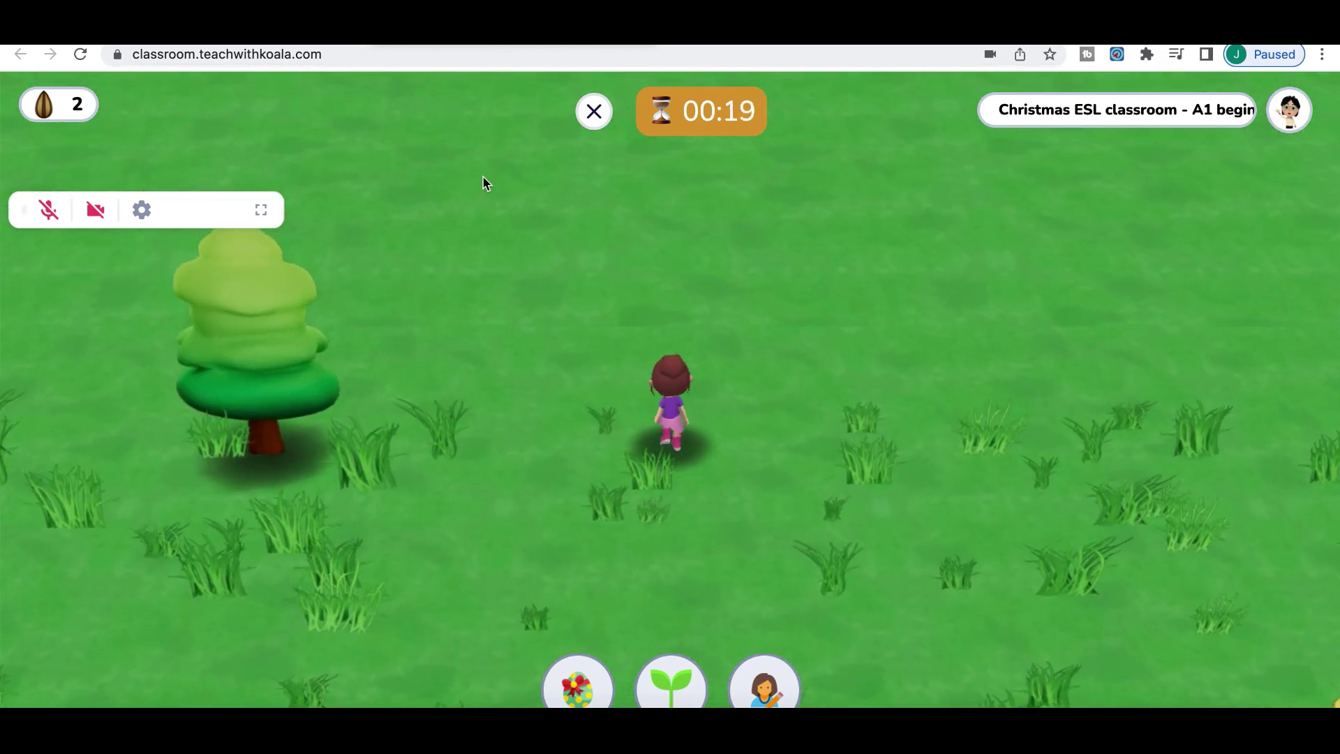
left_click(594, 112)
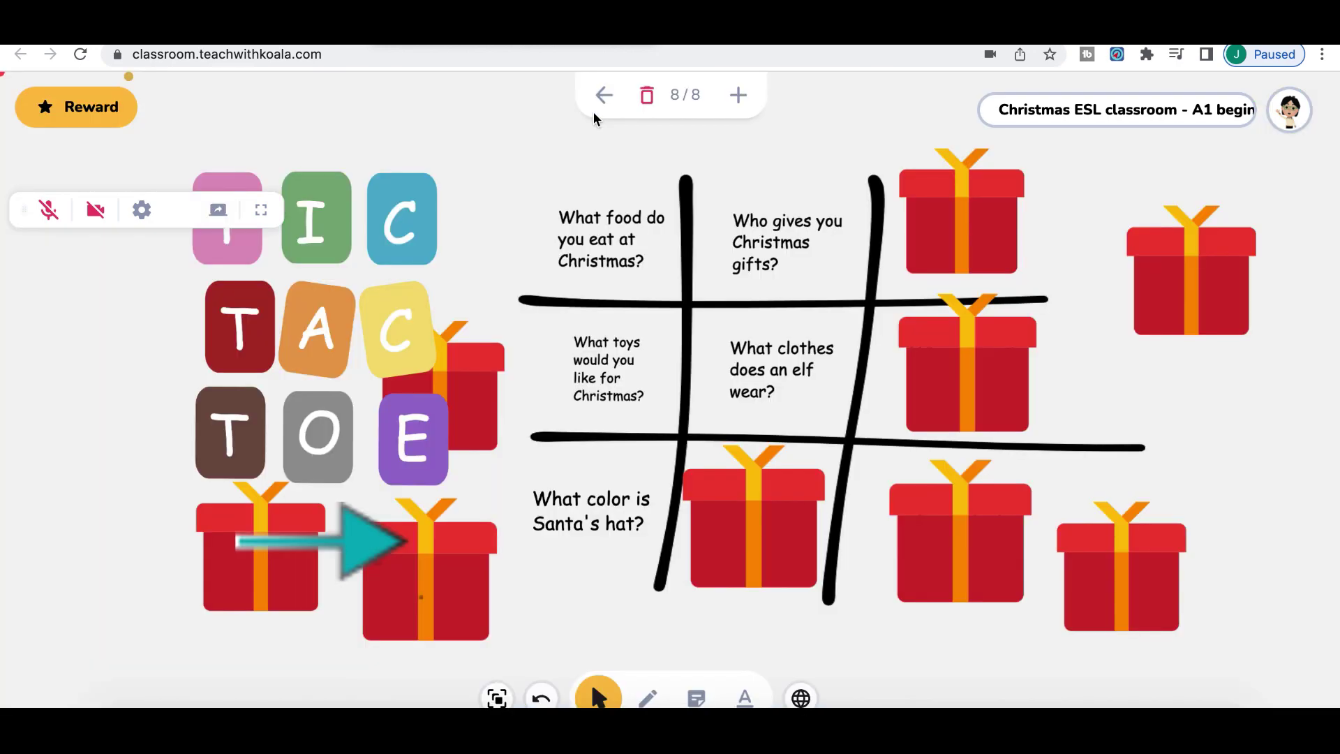